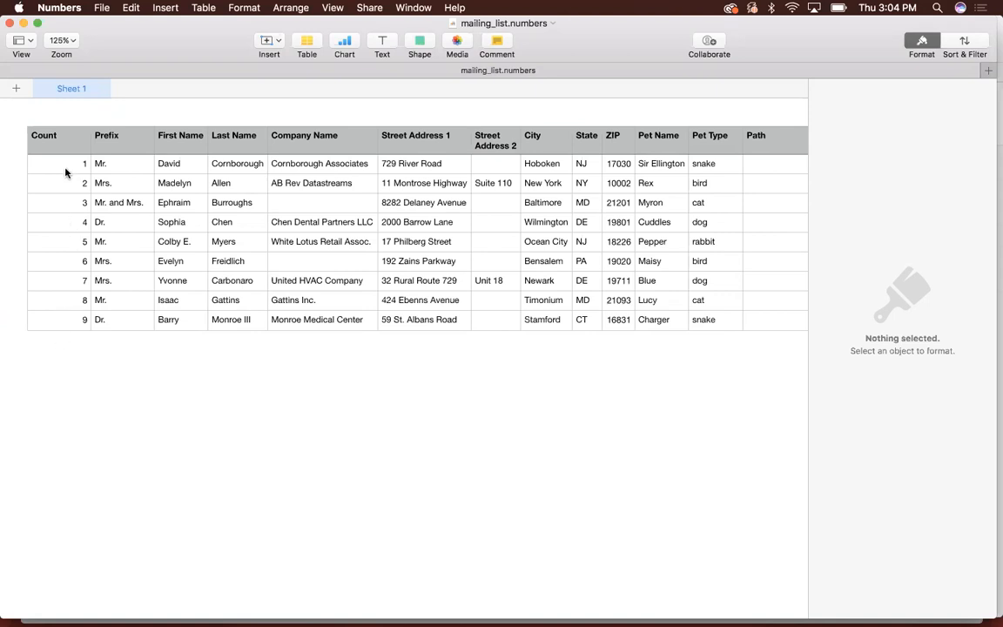
# - Examine the mailing list's Prefix, First Name, Last Name and Company Name columns and its two street address columns
pyautogui.hscroll(3, 65, 172)
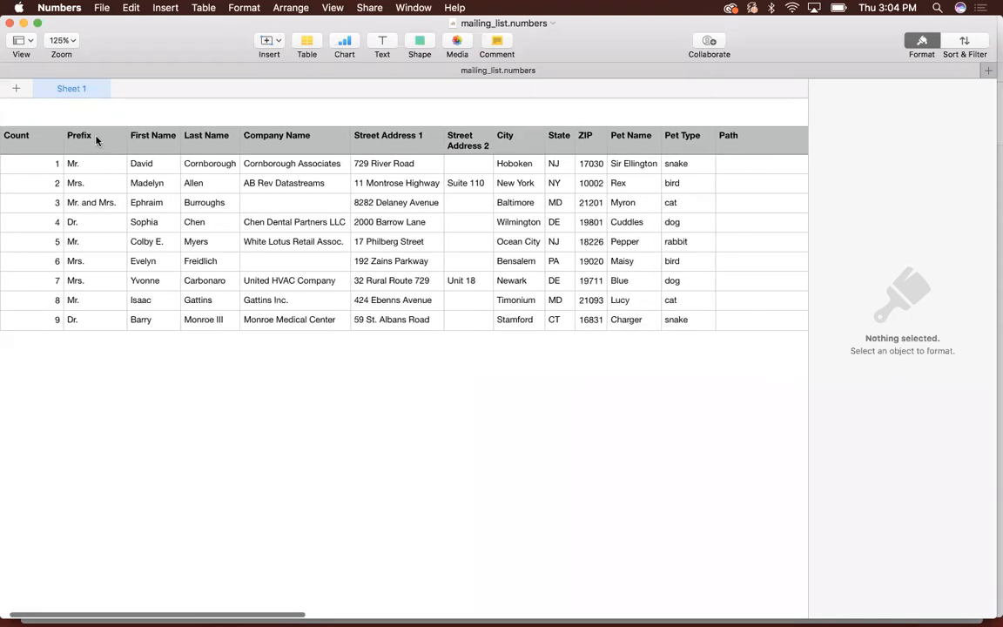
pyautogui.click(86, 142)
pyautogui.moveTo(122, 161); pyautogui.dragTo(232, 356)
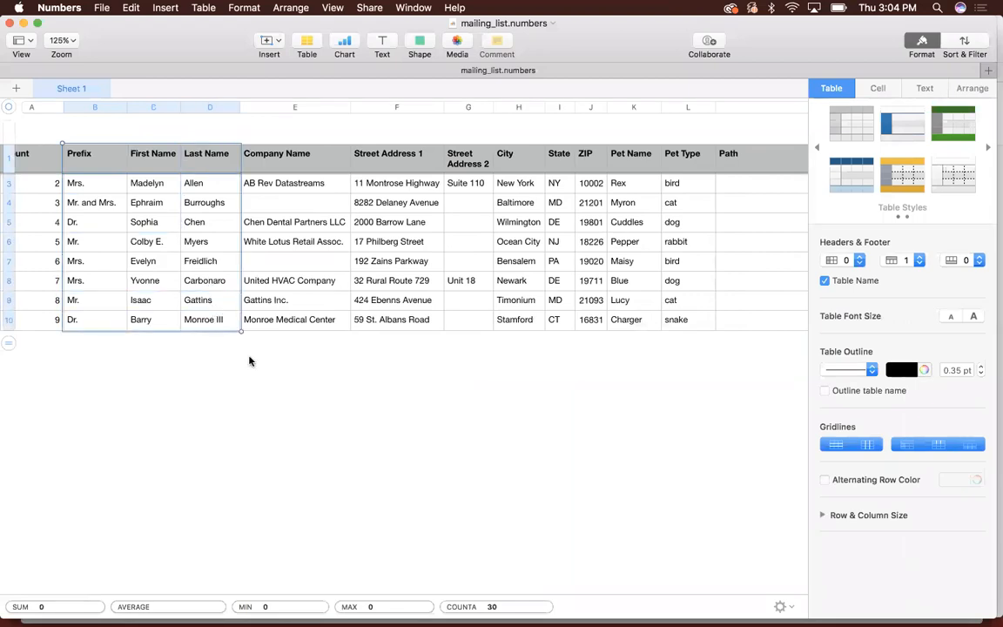
pyautogui.hscroll(-3, 258, 368)
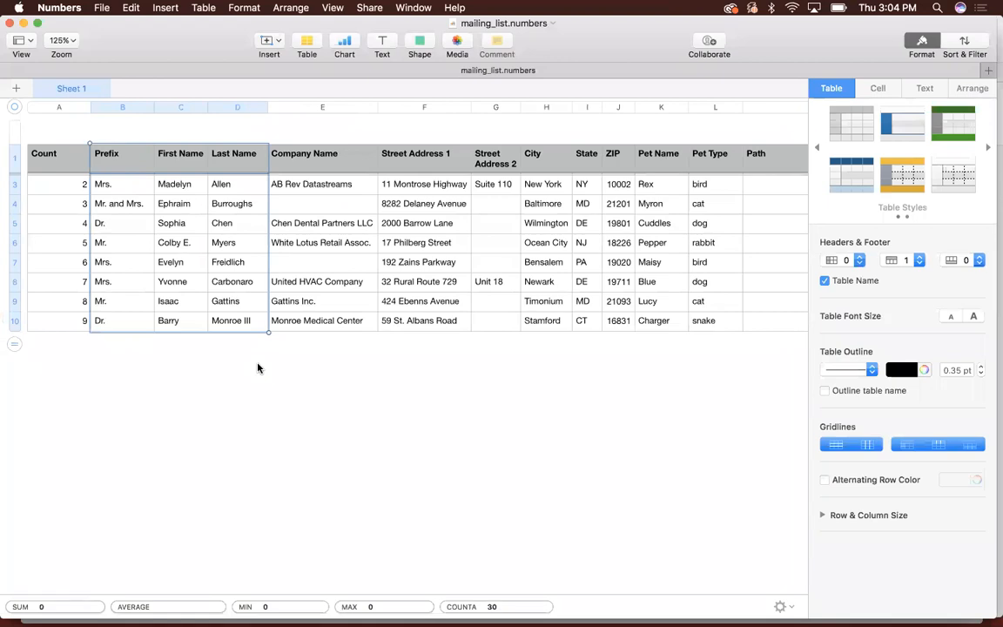
pyautogui.click(343, 169)
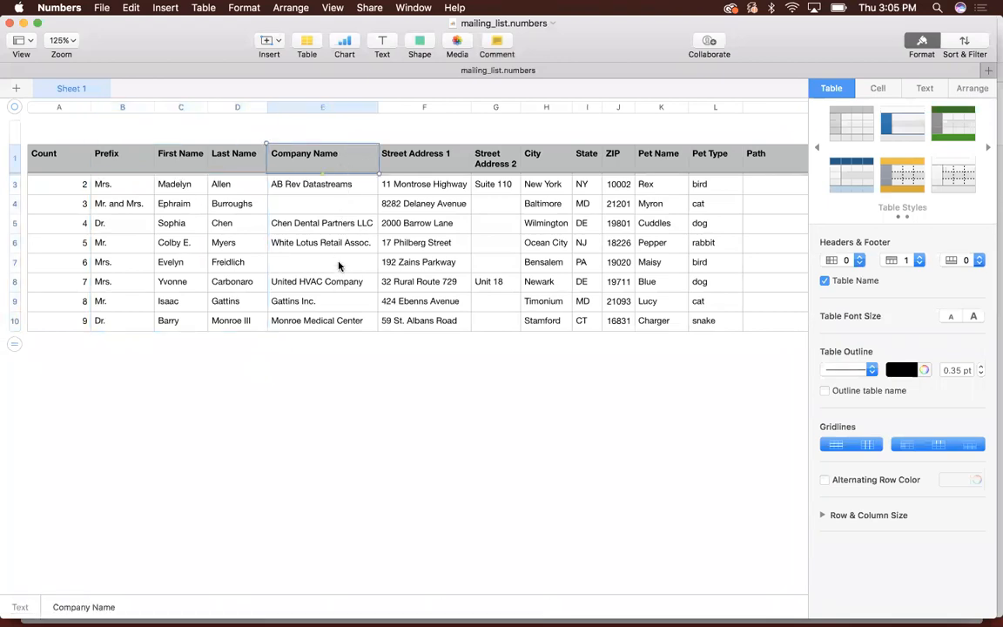
pyautogui.click(448, 165)
pyautogui.click(501, 171)
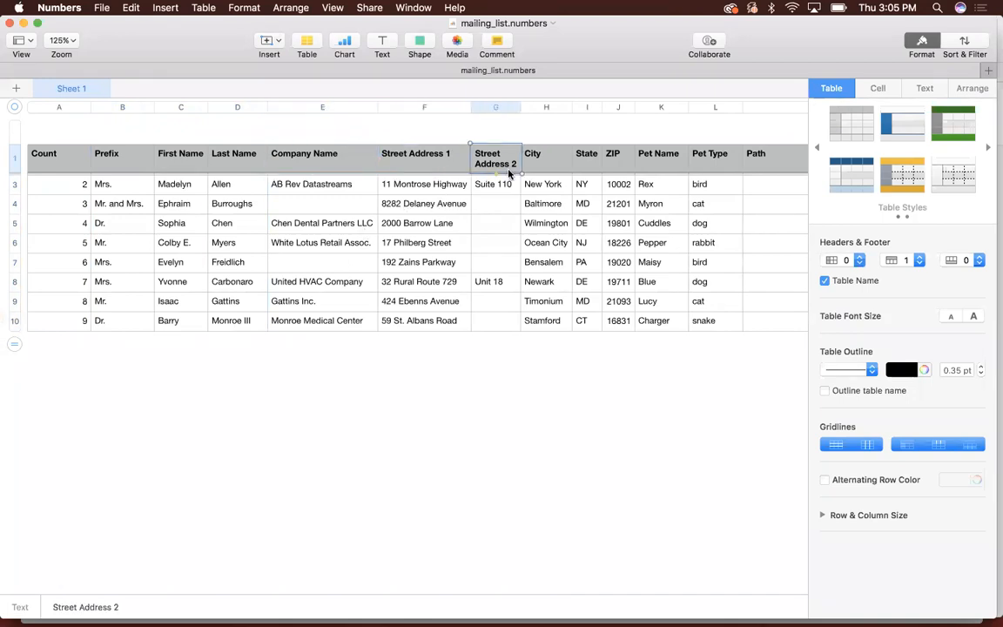
pyautogui.hscroll(3, 509, 174)
pyautogui.hscroll(3, 501, 169)
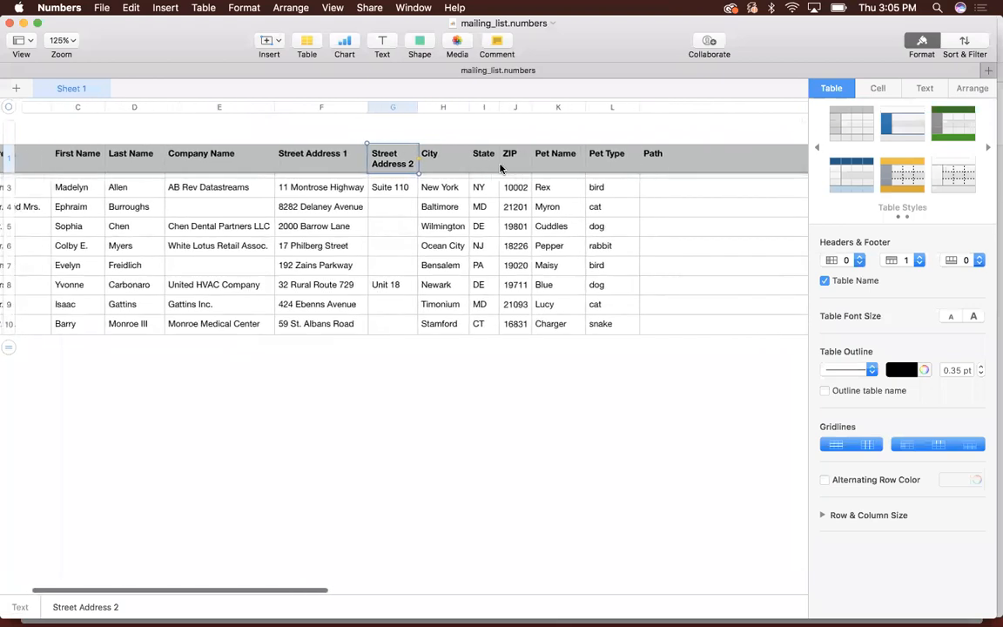
pyautogui.hscroll(3, 543, 169)
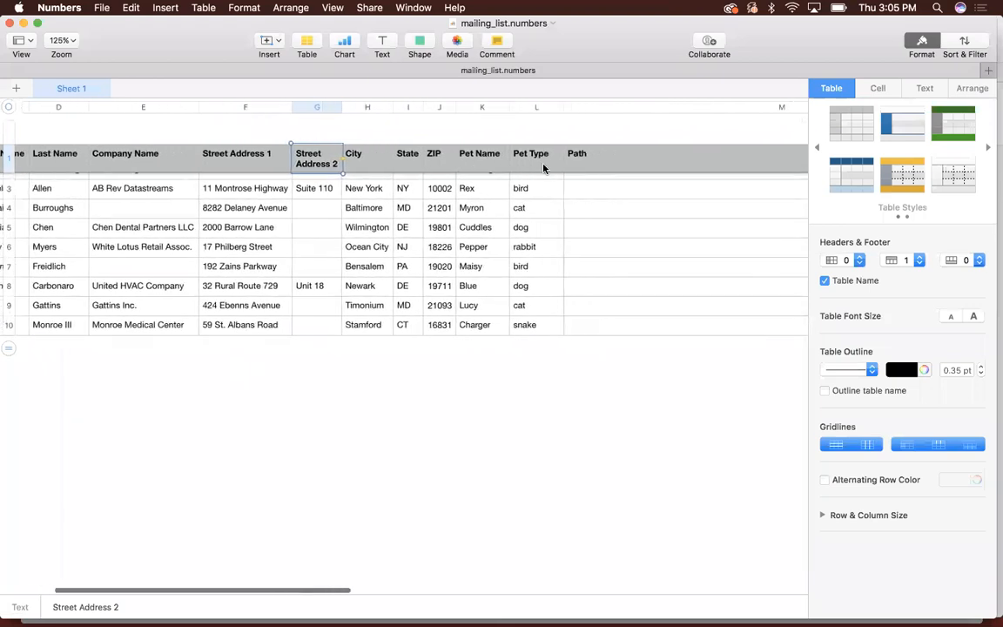
pyautogui.scroll(1, 471, 194)
pyautogui.hscroll(2, 472, 194)
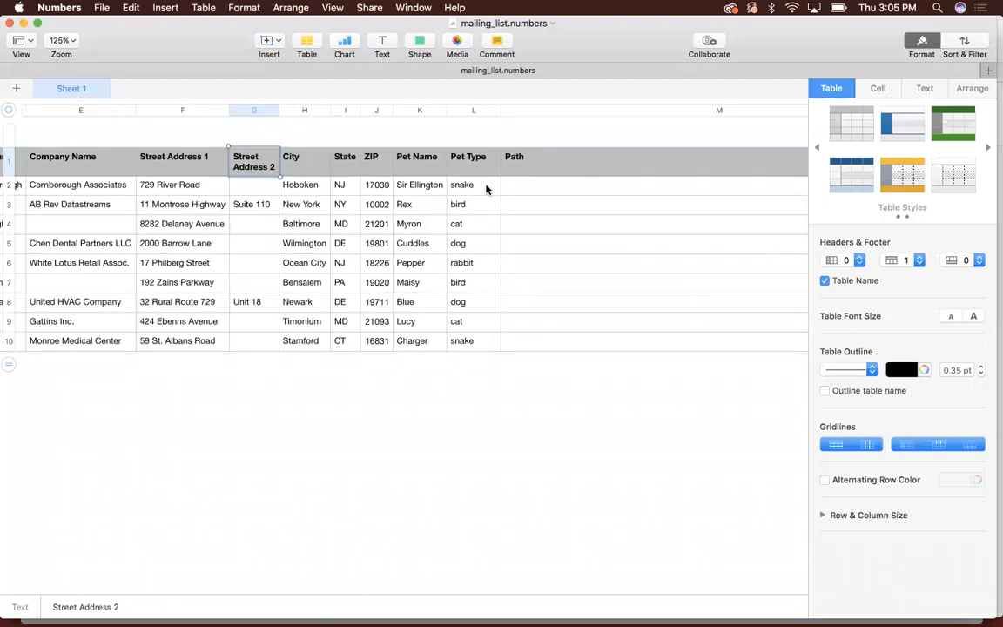
pyautogui.hscroll(6, 486, 189)
pyautogui.hscroll(2, 486, 189)
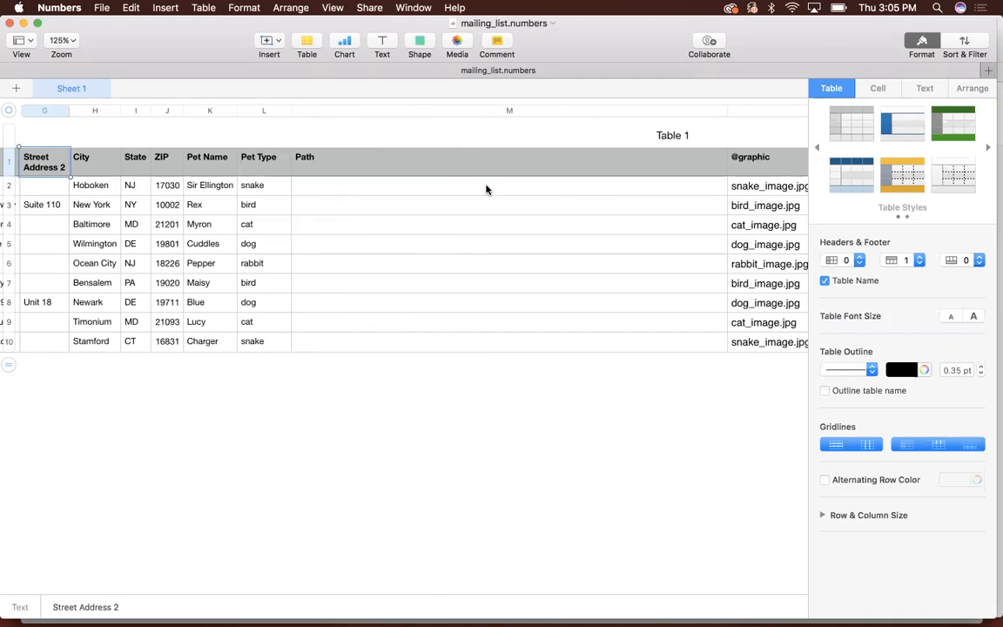
pyautogui.hscroll(7, 486, 189)
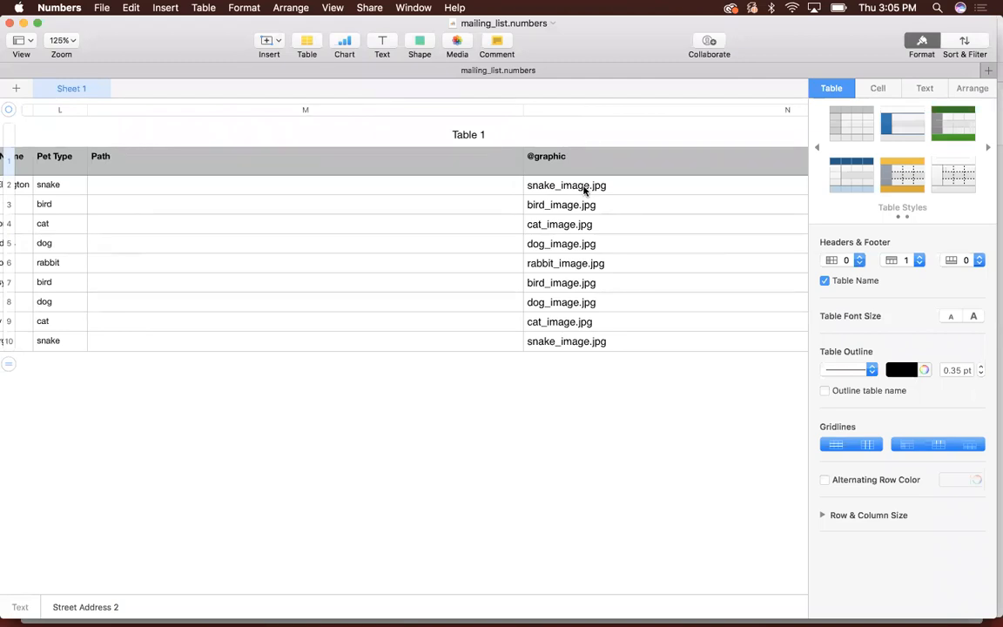
pyautogui.hscroll(6, 584, 190)
pyautogui.hscroll(9, 585, 191)
pyautogui.hscroll(10, 584, 190)
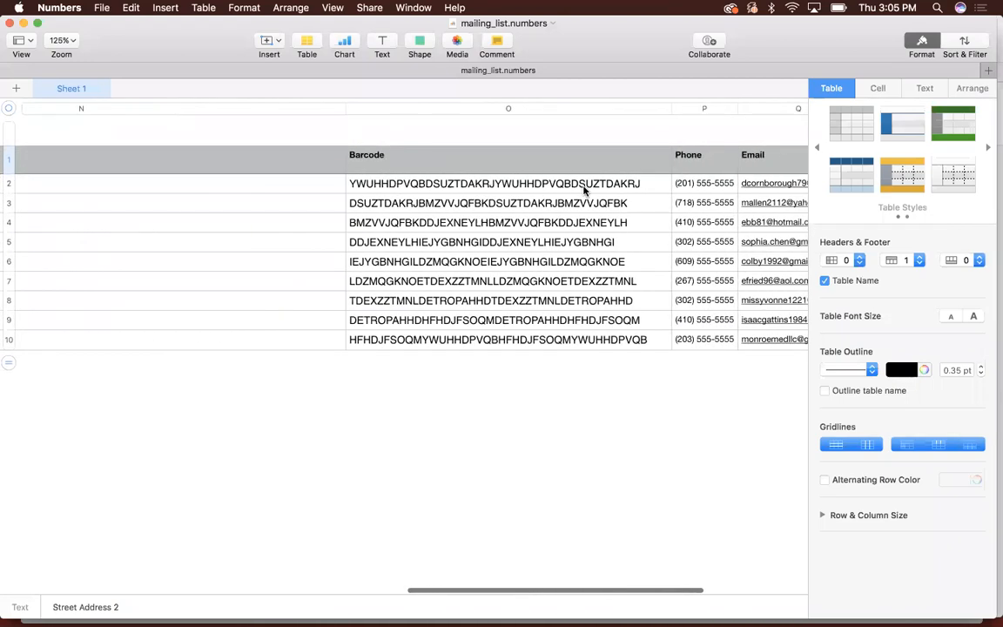
pyautogui.hscroll(6, 584, 191)
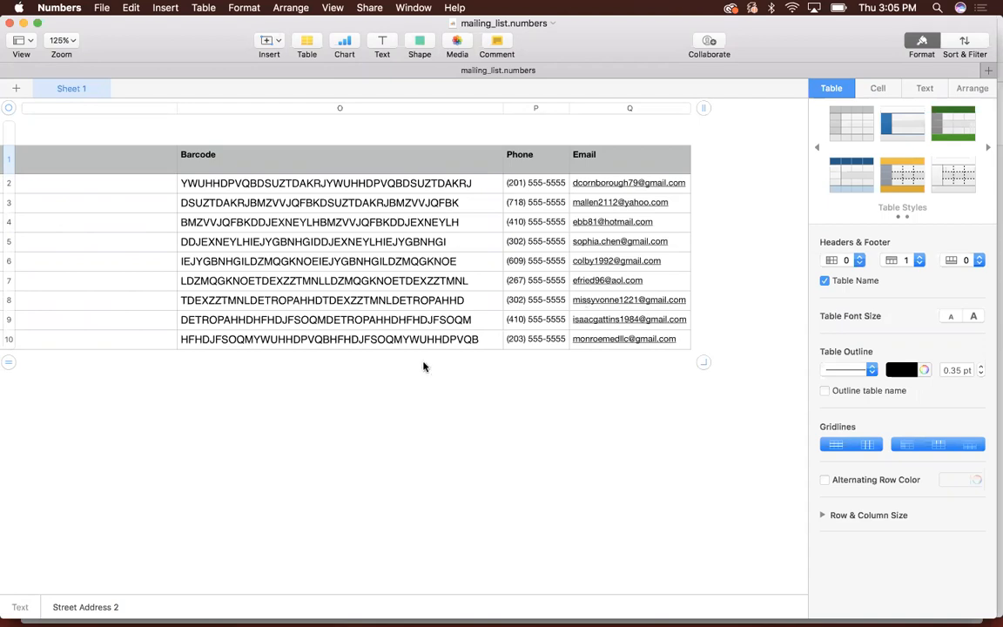
pyautogui.hscroll(-6, 416, 317)
pyautogui.hscroll(-15, 413, 317)
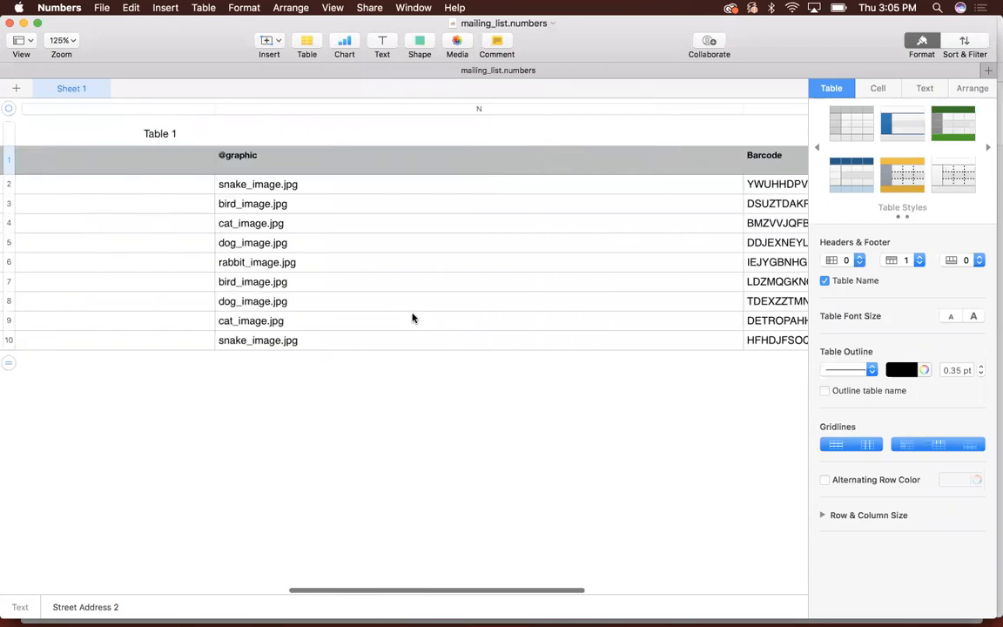
pyautogui.hscroll(-12, 384, 170)
pyautogui.hscroll(-5, 144, 144)
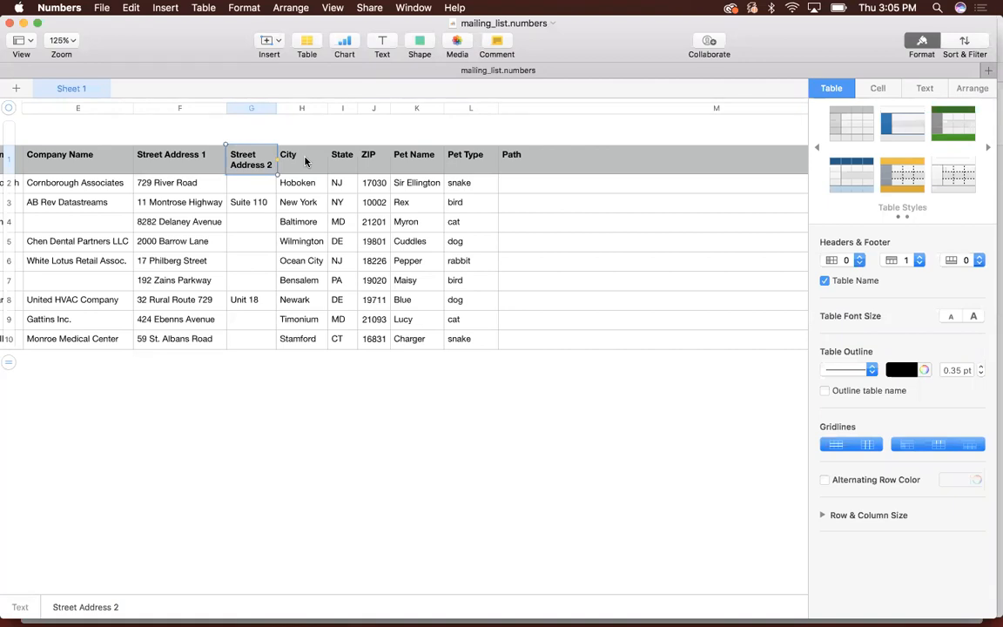
pyautogui.click(366, 164)
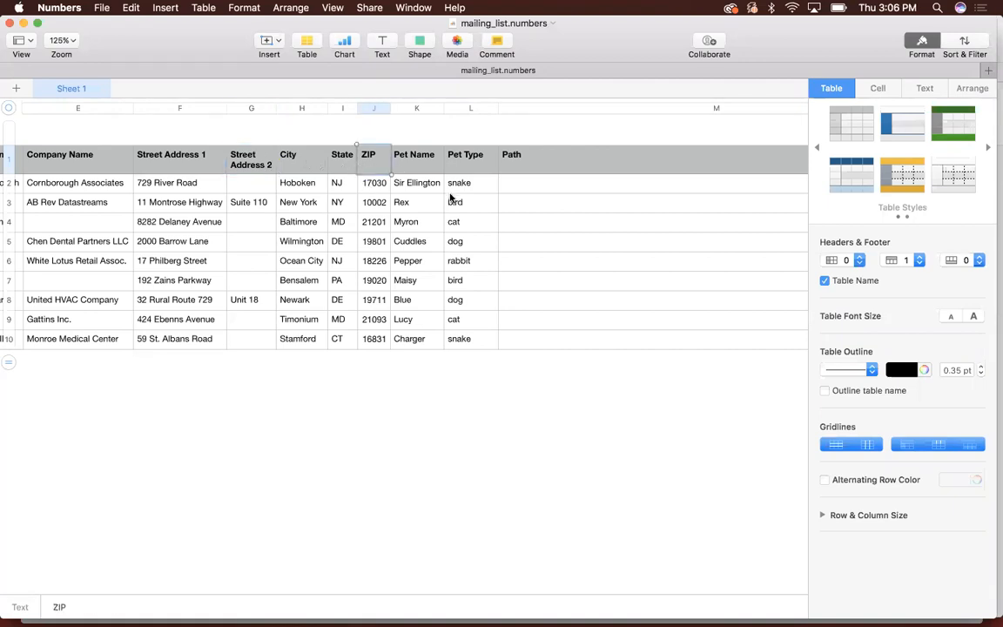
pyautogui.hscroll(10, 450, 199)
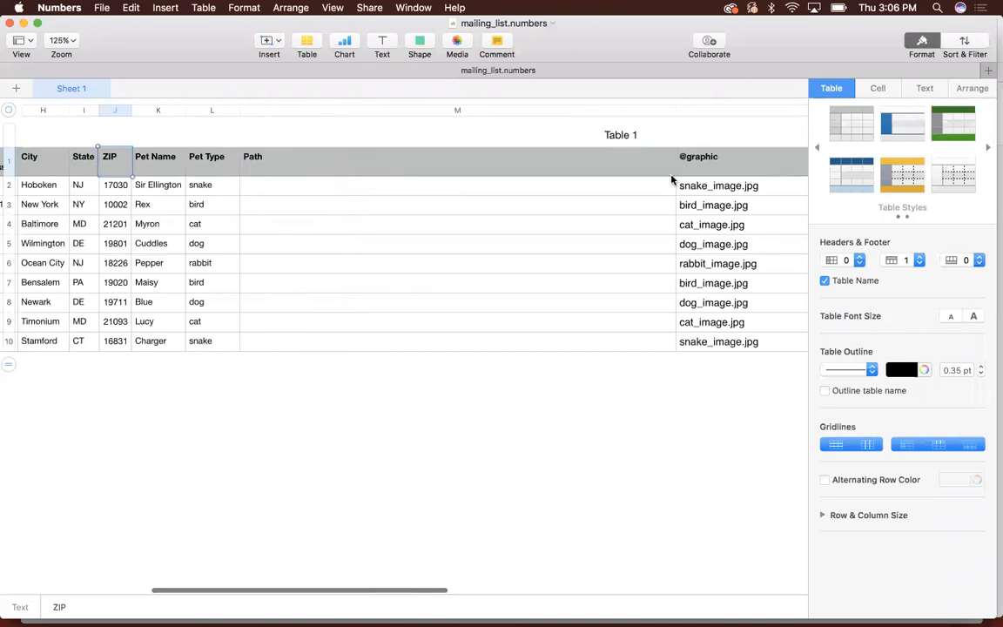
pyautogui.hscroll(5, 697, 178)
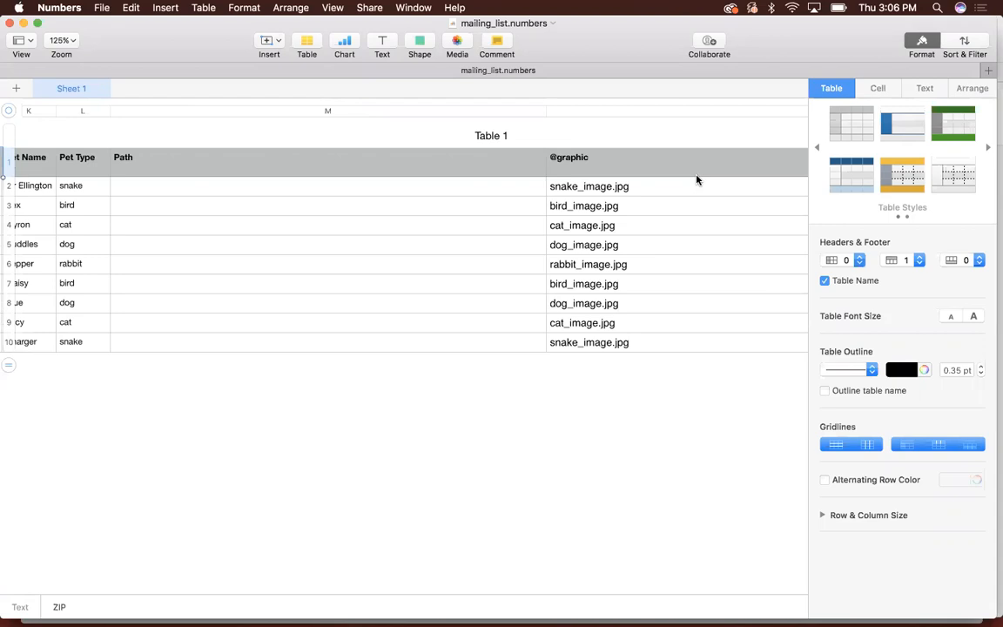
pyautogui.click(624, 164)
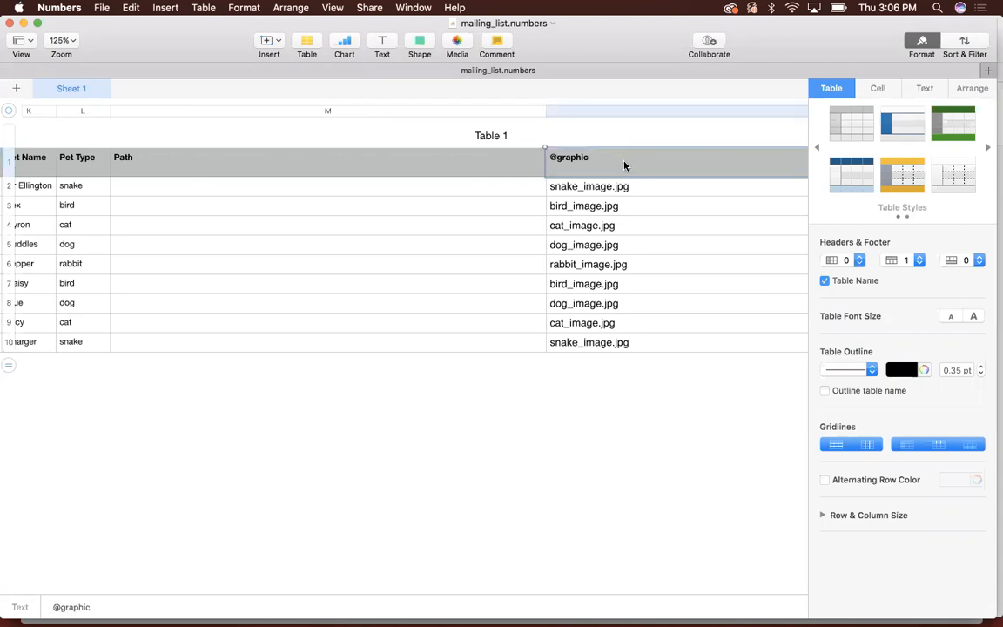
pyautogui.doubleClick(551, 160)
pyautogui.click(330, 159)
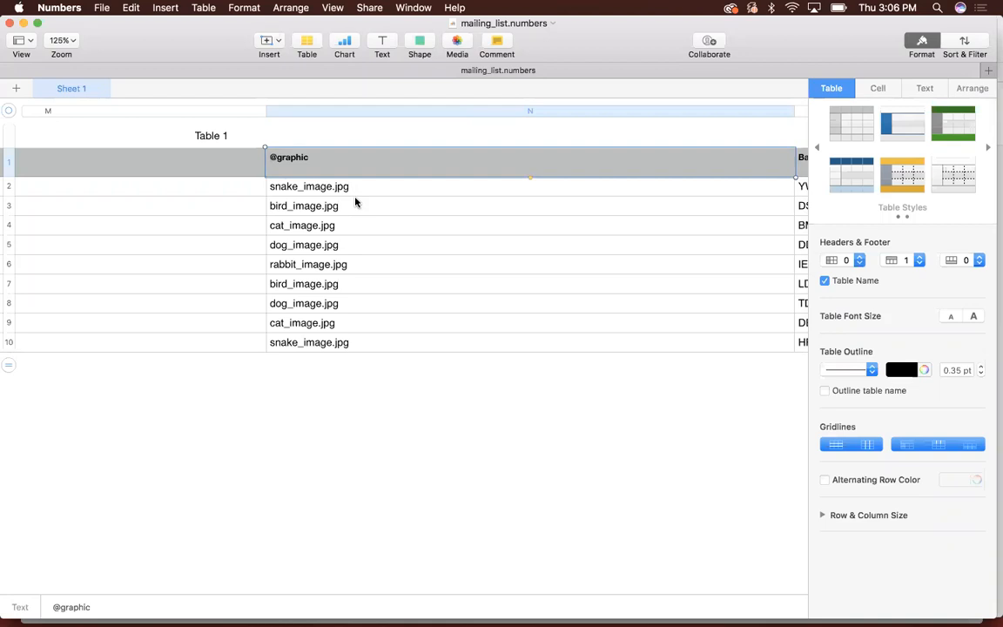
pyautogui.write("'")
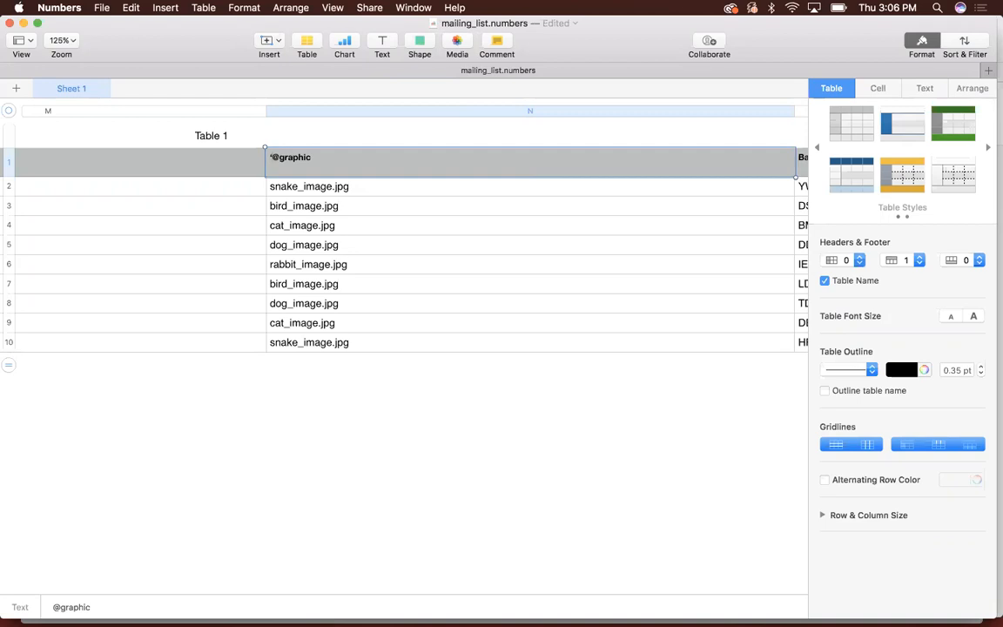
pyautogui.press('BackSpace')
pyautogui.click(367, 208)
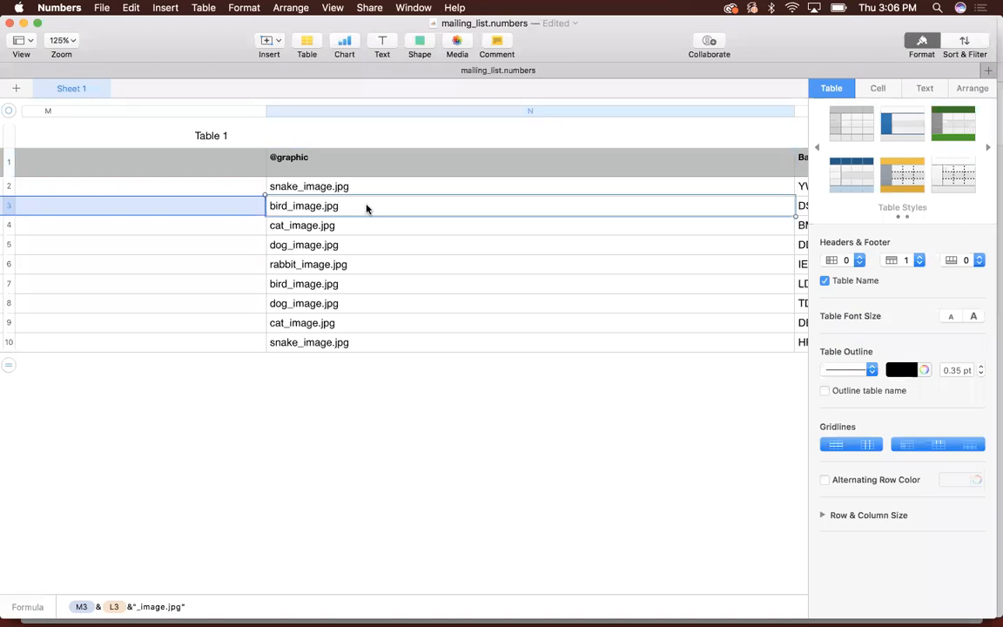
pyautogui.hscroll(-15, 366, 208)
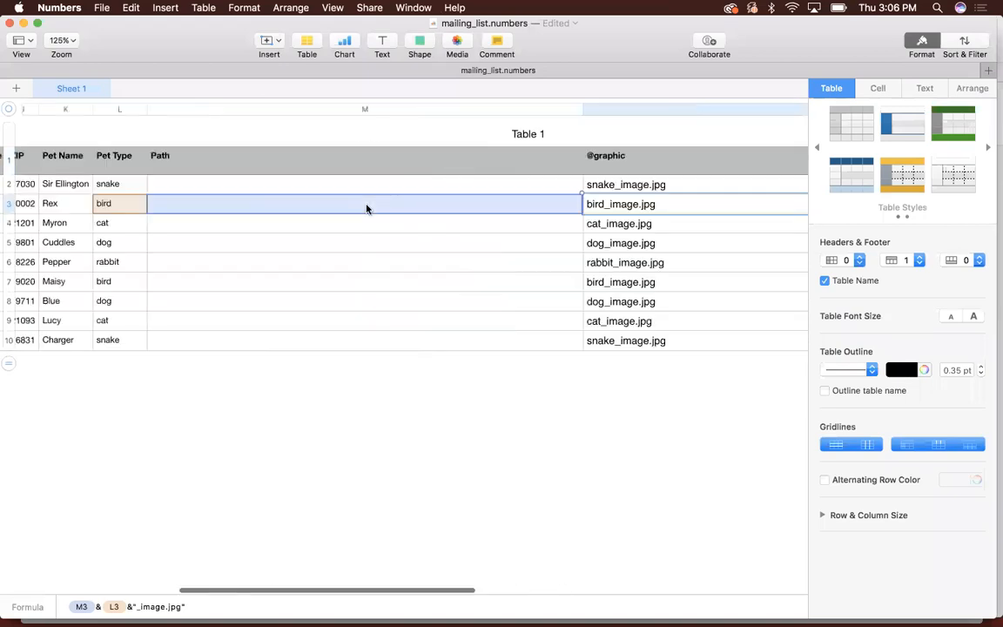
pyautogui.scroll(-8, 367, 209)
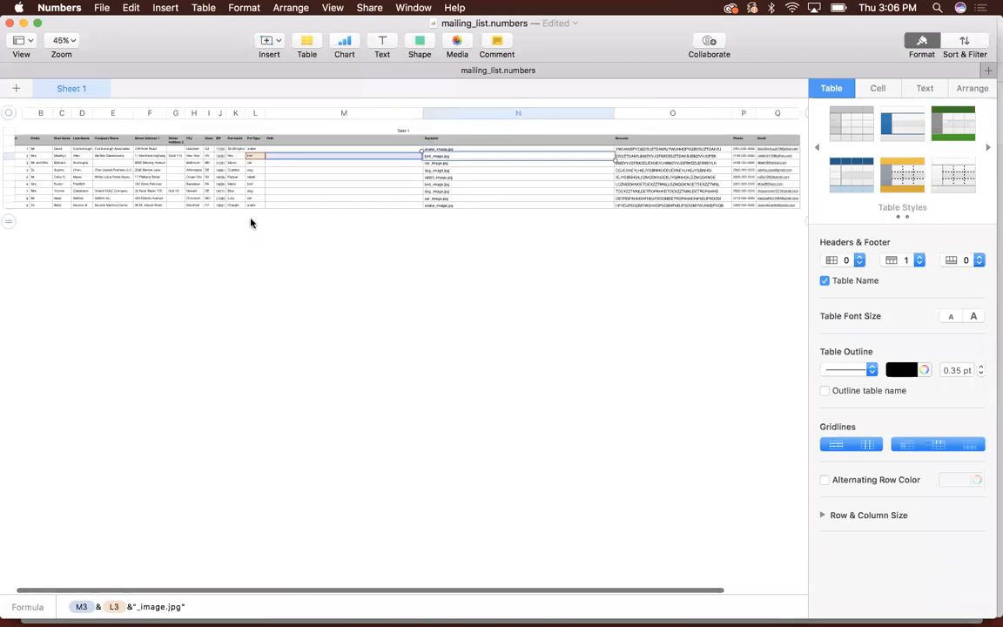
# - Set the sheet zoom to 200% and inspect the formula in the first data cell of the Count column
pyautogui.click(58, 41)
pyautogui.click(67, 136)
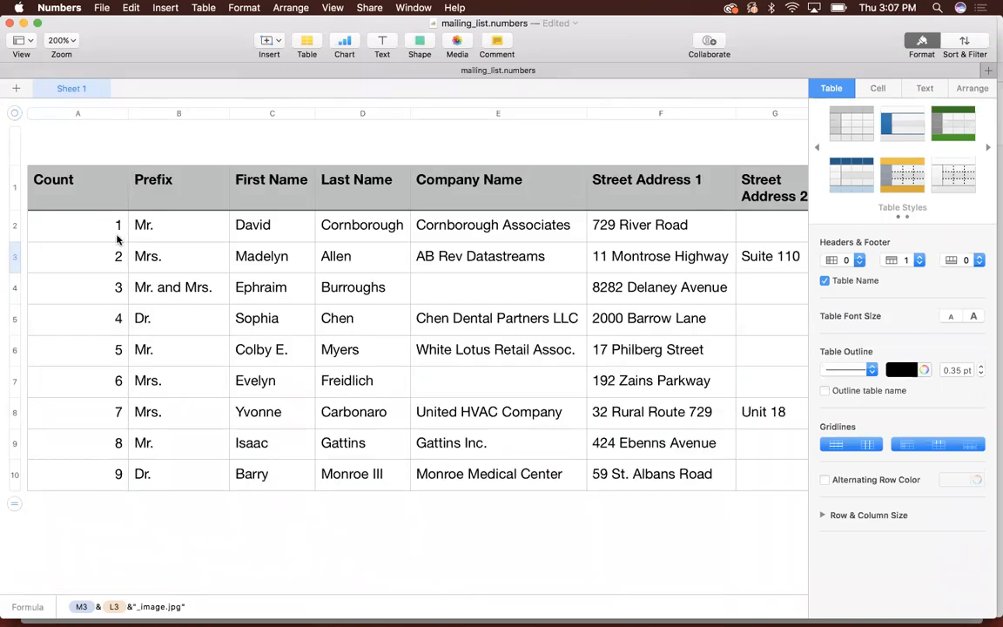
pyautogui.click(111, 231)
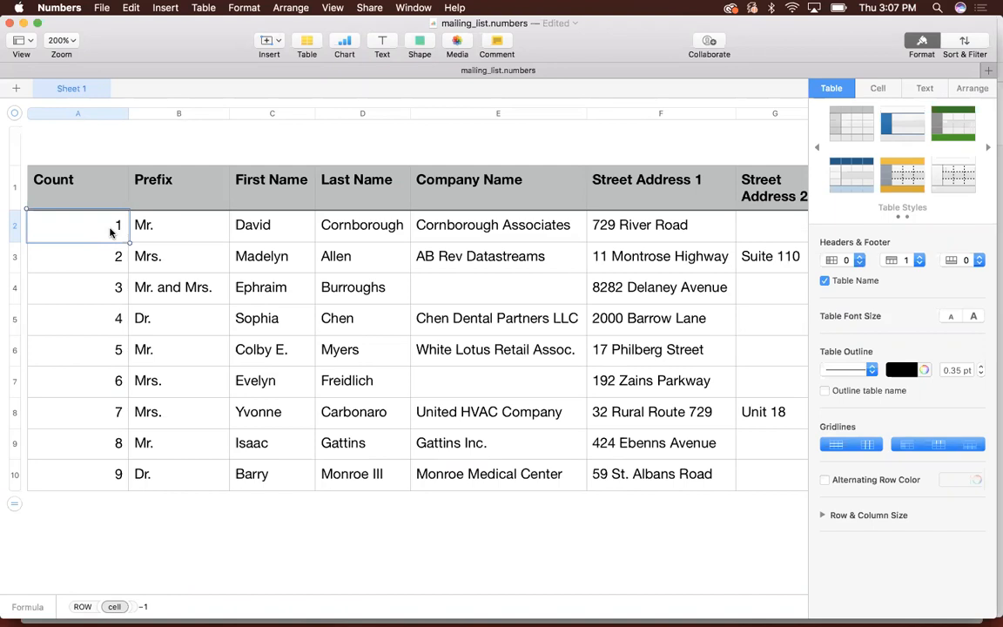
pyautogui.doubleClick(110, 231)
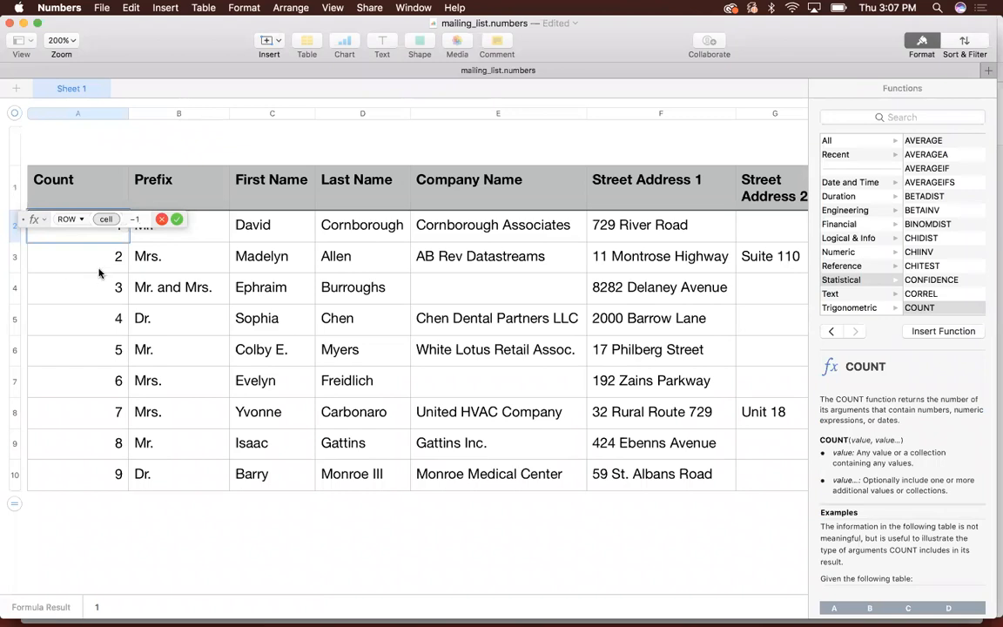
pyautogui.click(177, 219)
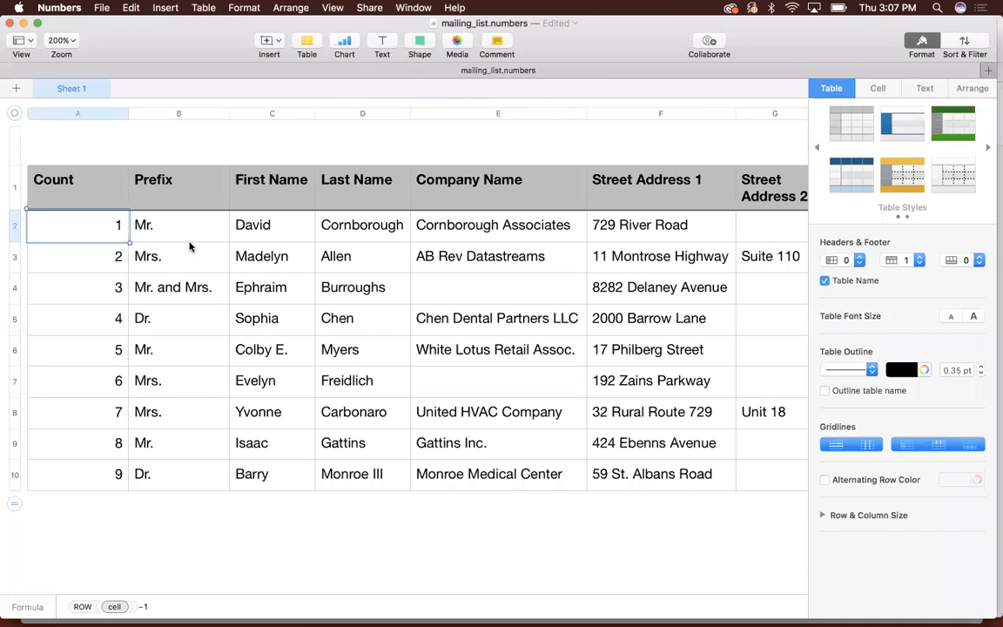
# - Insert a new column directly after the Last Name column
pyautogui.hscroll(3, 261, 201)
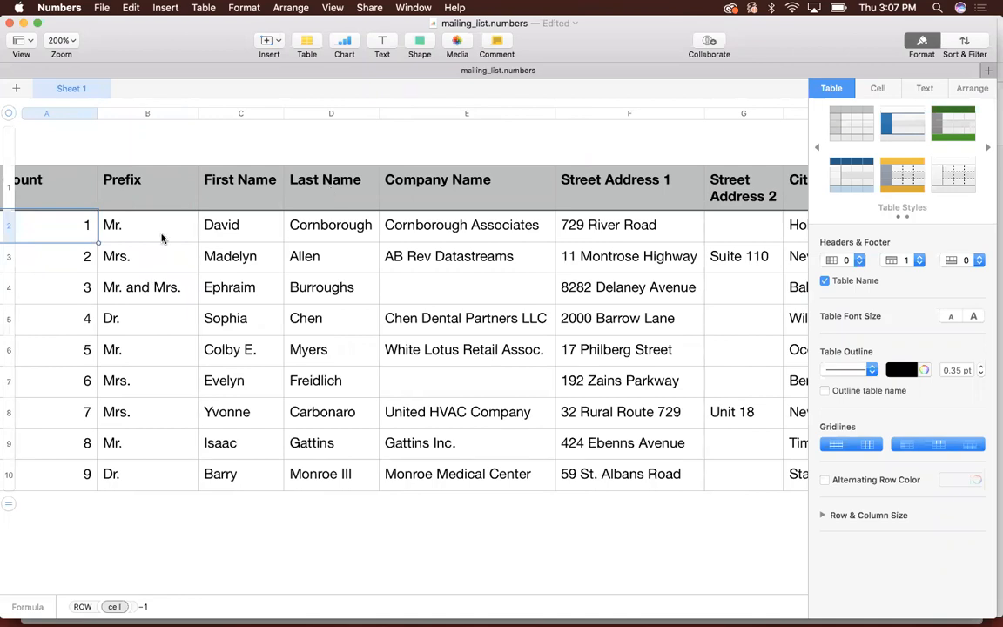
pyautogui.hscroll(3, 357, 427)
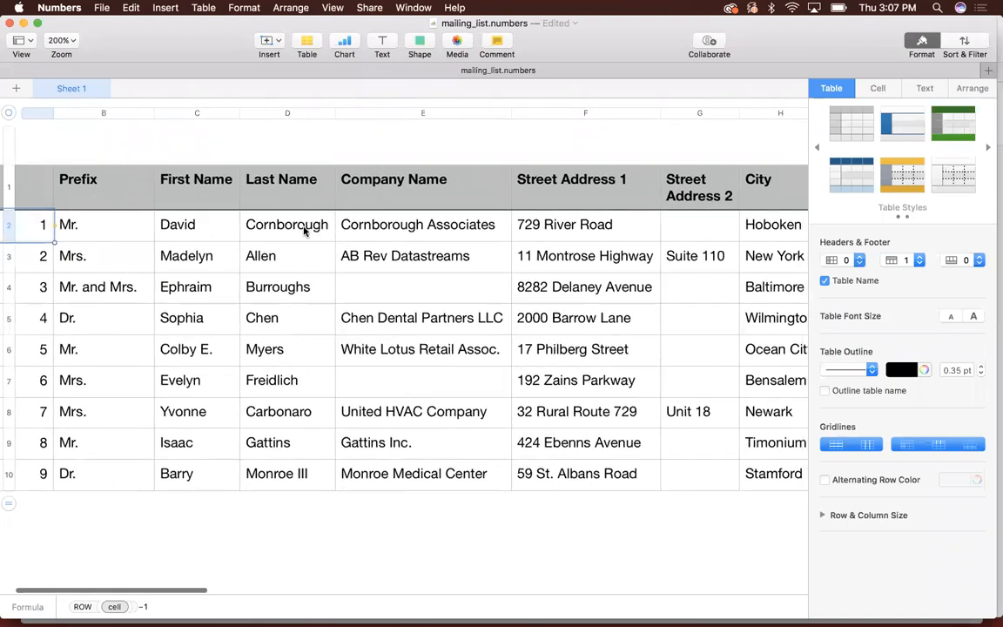
pyautogui.hscroll(1, 304, 228)
pyautogui.hscroll(1, 304, 228)
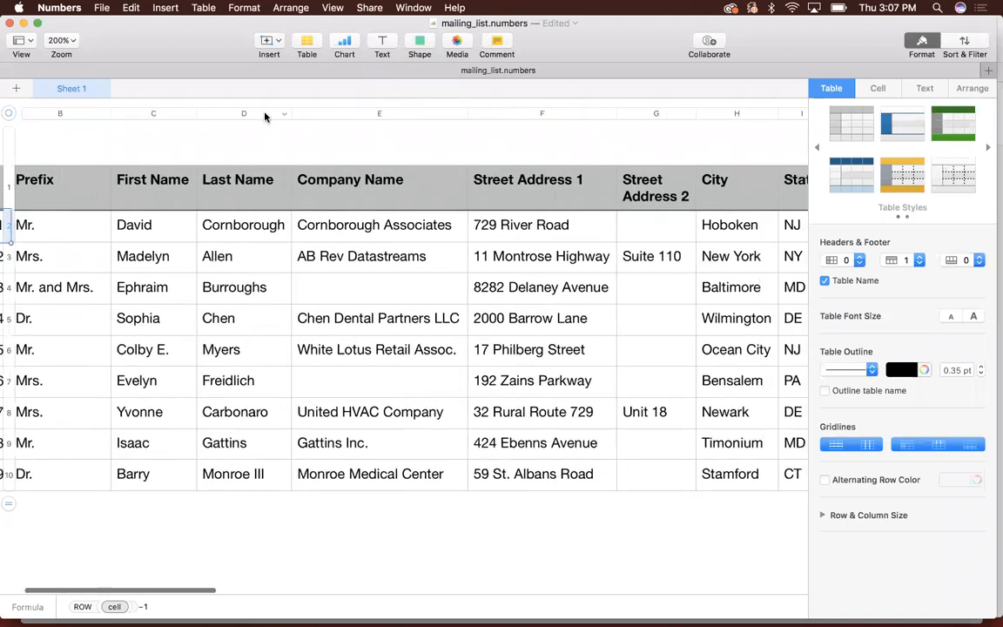
pyautogui.click(266, 117)
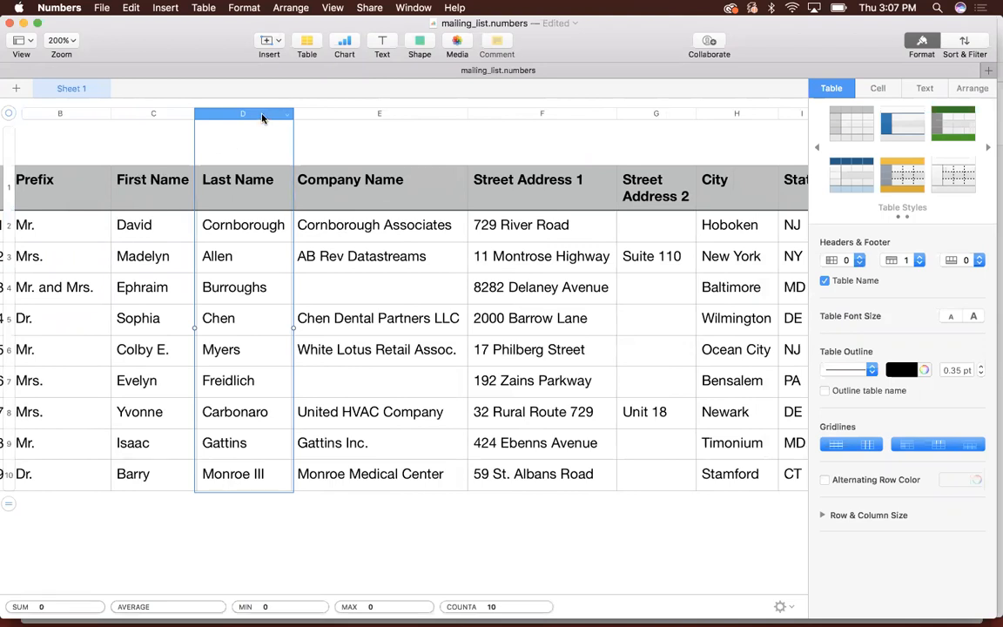
pyautogui.rightClick(269, 117)
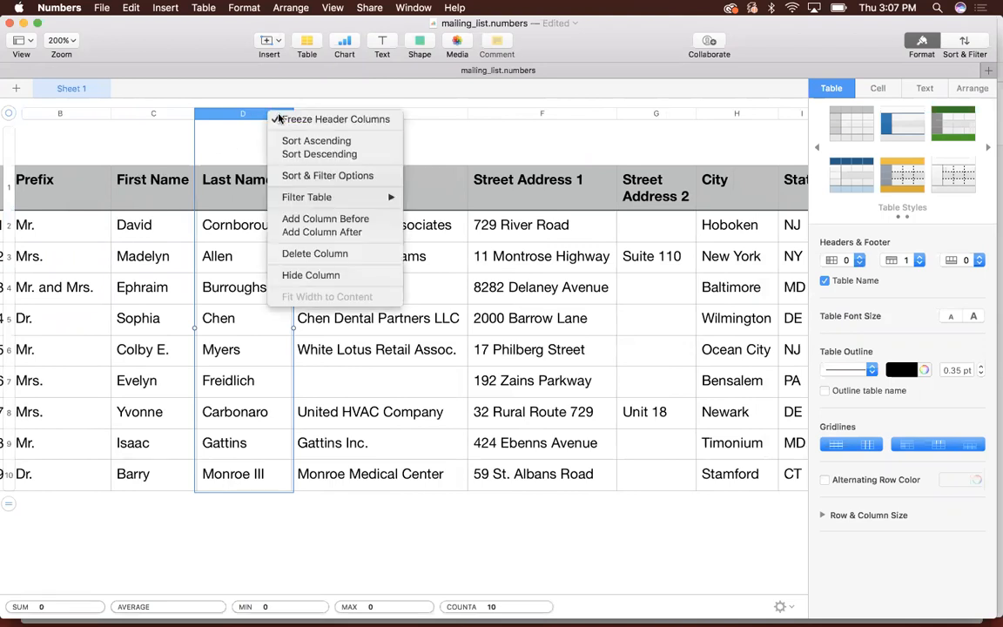
pyautogui.click(337, 232)
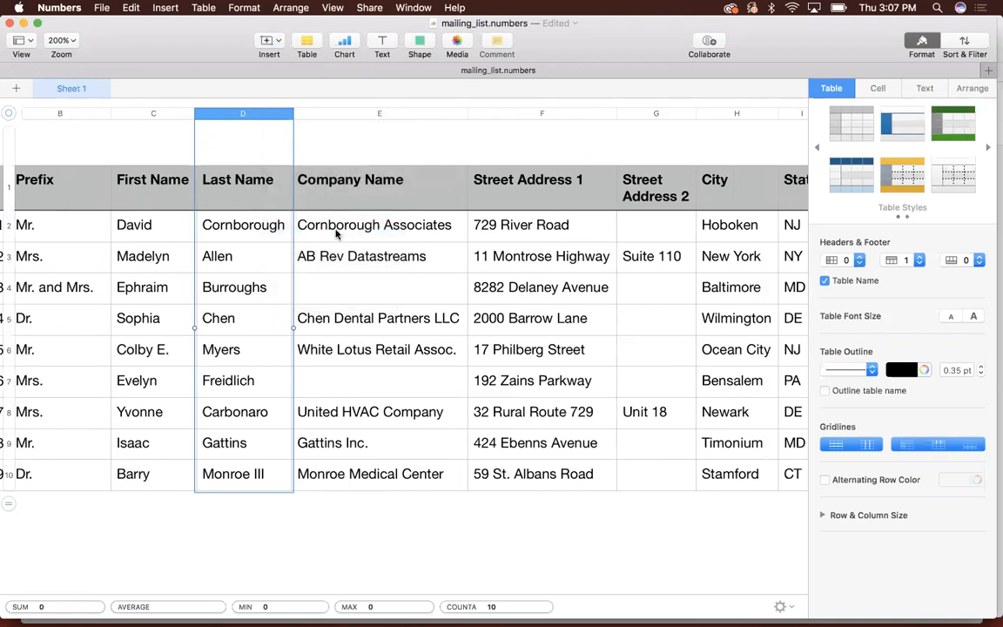
# - Enter FirstLastName as the header of the empty column between Last Name and Company Name
pyautogui.click(340, 184)
pyautogui.write('FirstLa')
pyautogui.write('tNa')
pyautogui.press('BackSpace')
pyautogui.press('BackSpace')
pyautogui.press('BackSpace')
pyautogui.press('BackSpace')
pyautogui.write('astName')
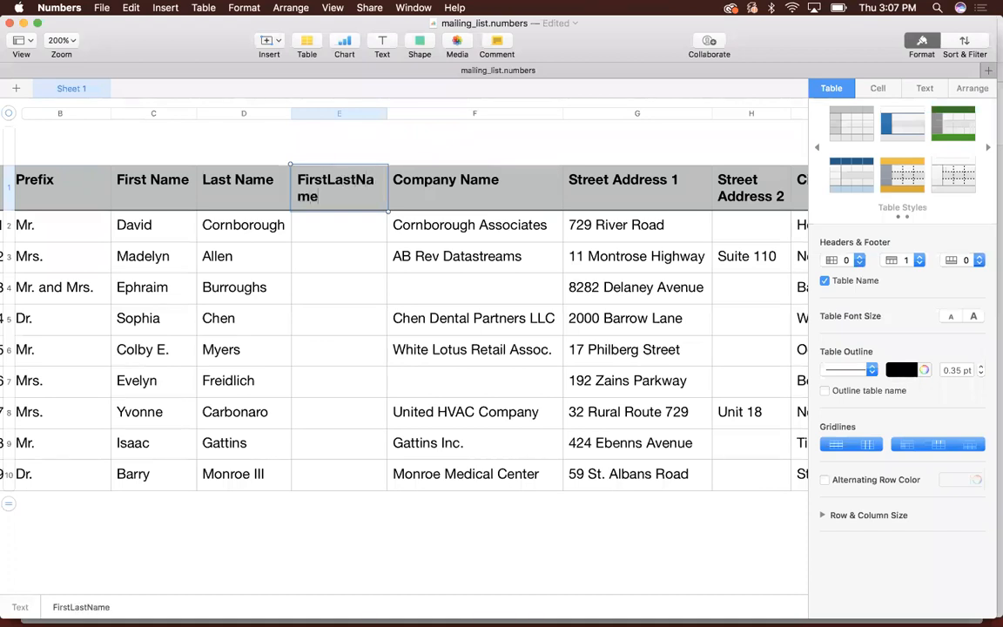
pyautogui.press('Return')
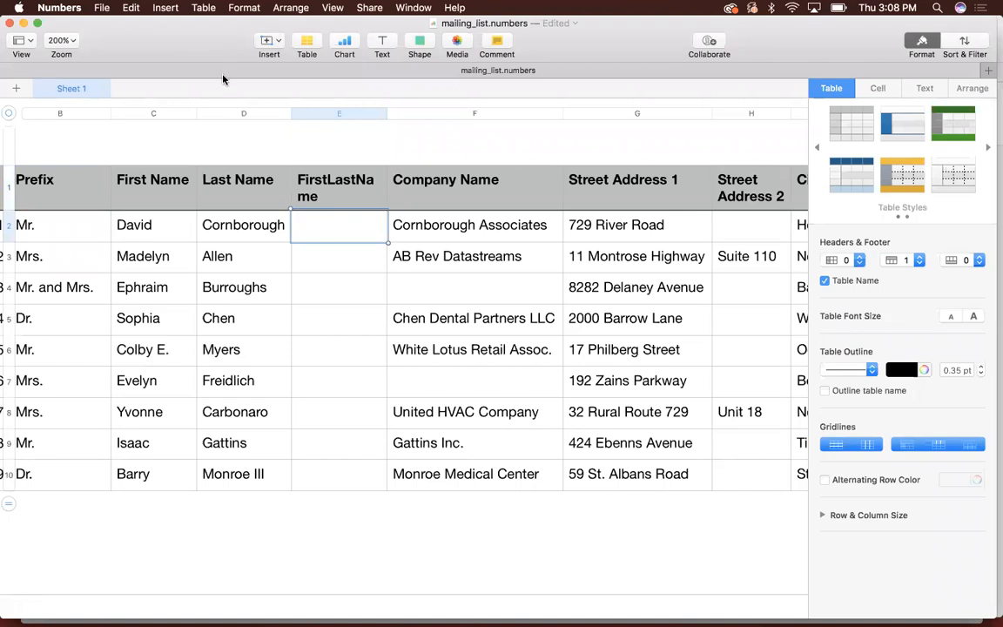
# - Widen the FirstLastName column so that its header fits on one line
pyautogui.moveTo(218, 46); pyautogui.dragTo(218, 80)
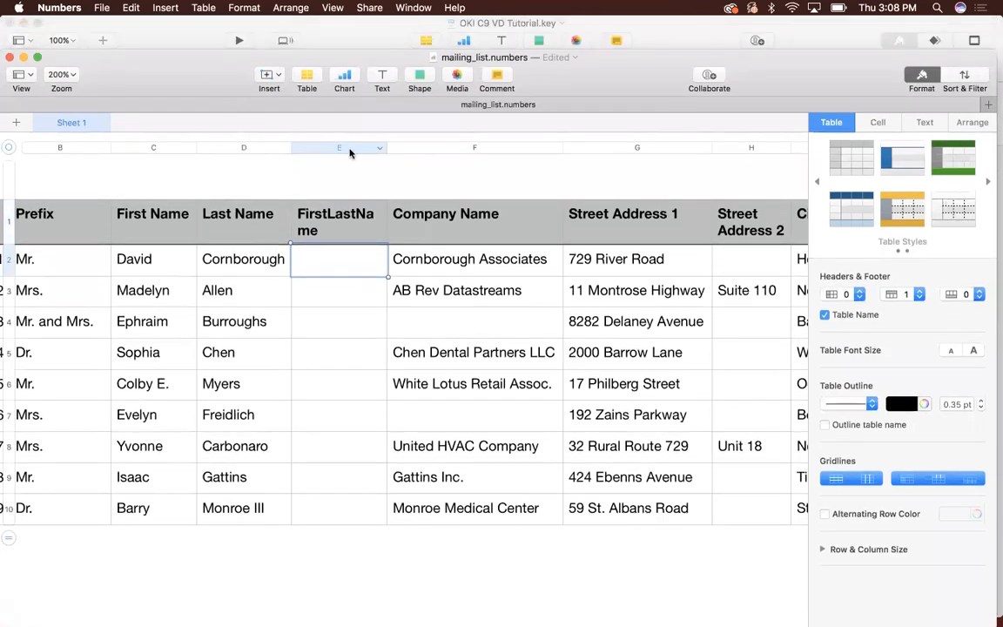
pyautogui.moveTo(388, 146); pyautogui.dragTo(415, 146)
pyautogui.click(360, 232)
# - Enter a formula in the first data cell under FirstLastName joining prefix, first and last name with spaces: B2&" "&C2&" "&D2
pyautogui.click(343, 253)
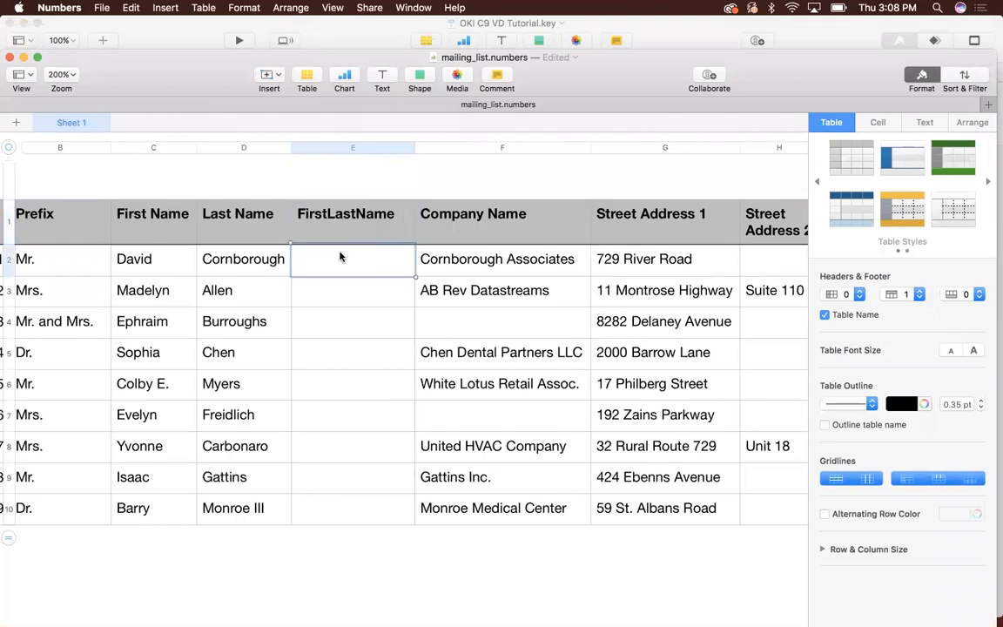
pyautogui.click(167, 11)
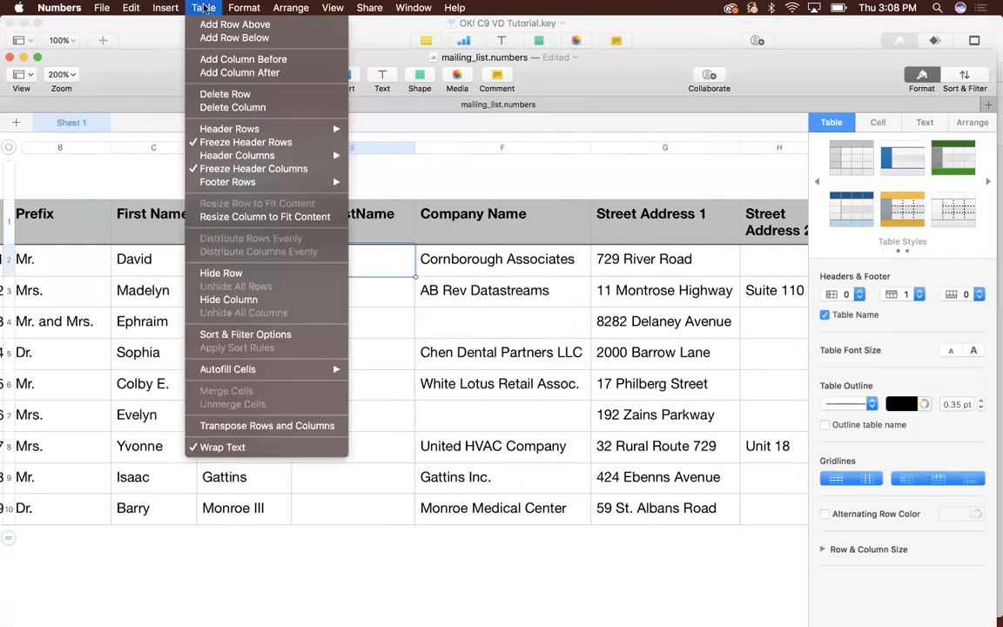
pyautogui.click(342, 265)
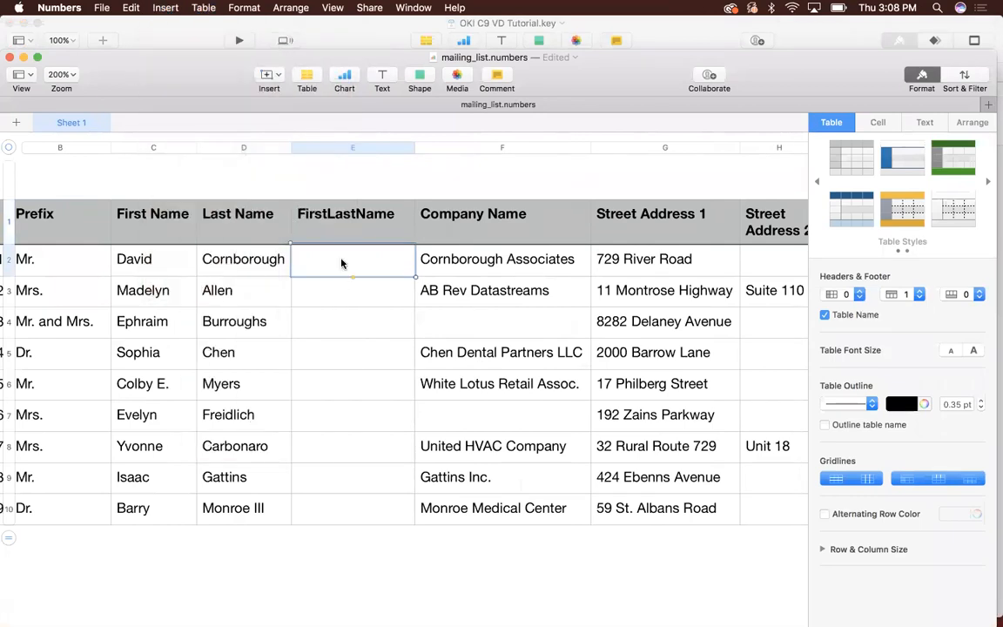
pyautogui.write('=')
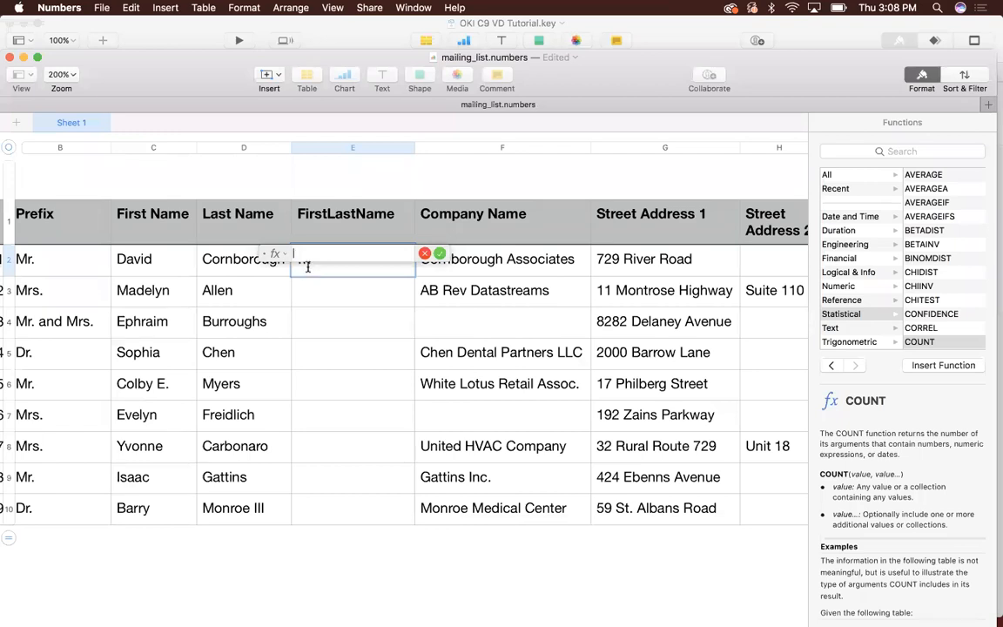
pyautogui.click(52, 258)
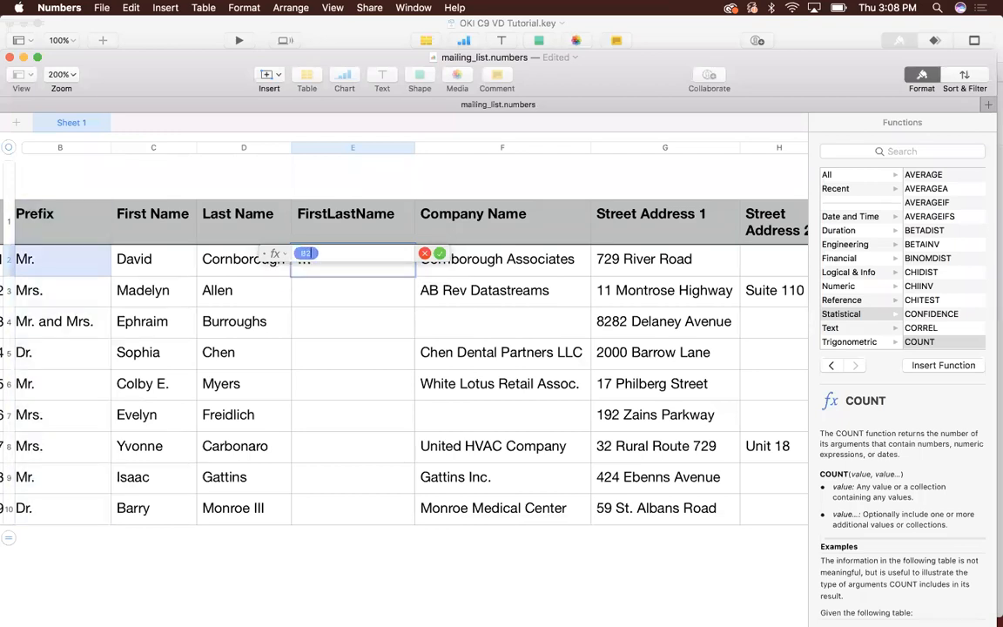
pyautogui.write('&')
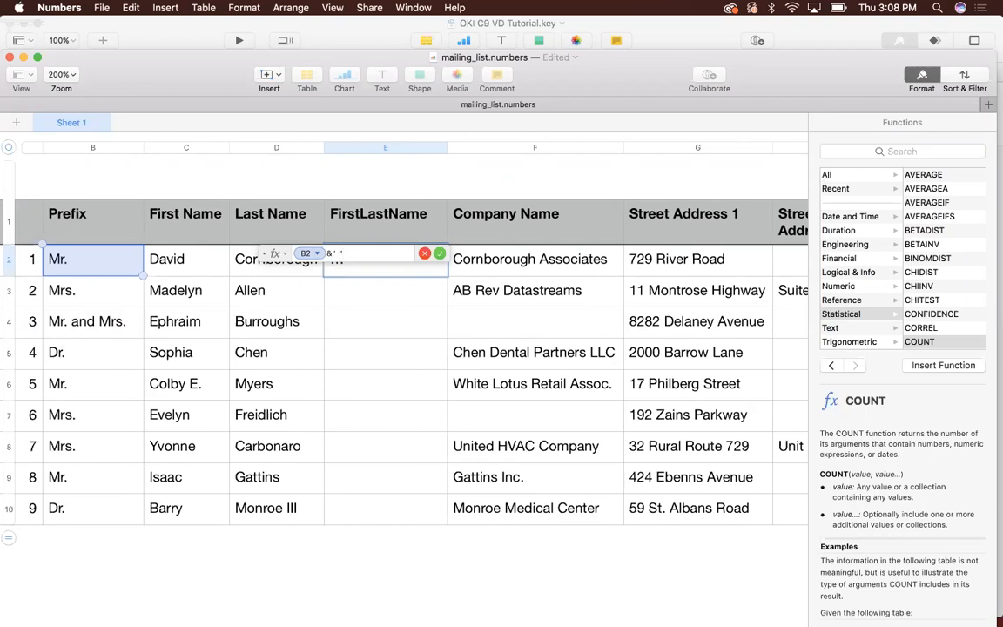
pyautogui.write('&C')
pyautogui.click(186, 259)
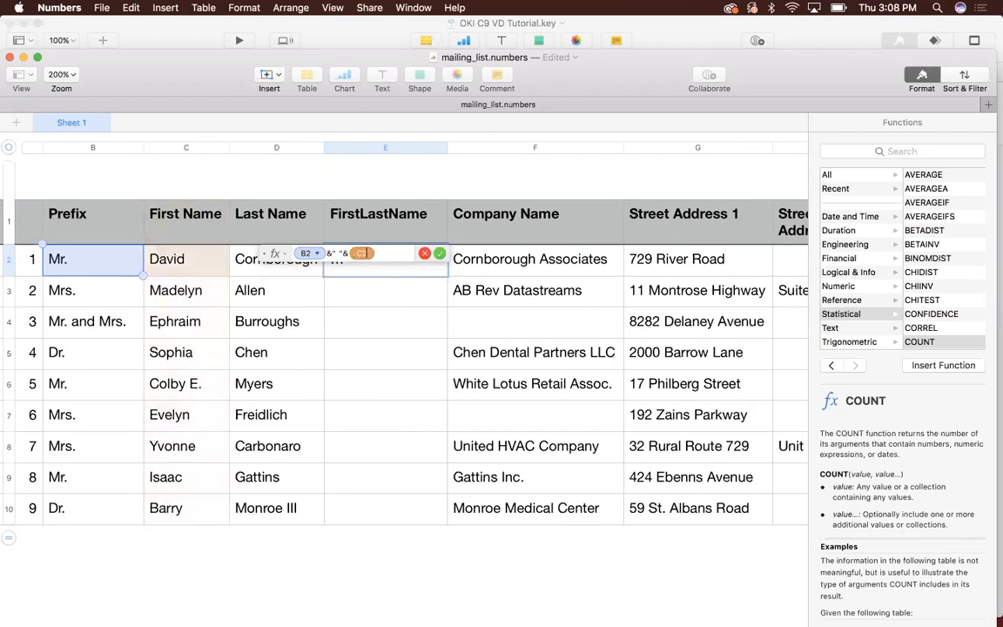
pyautogui.write('&')
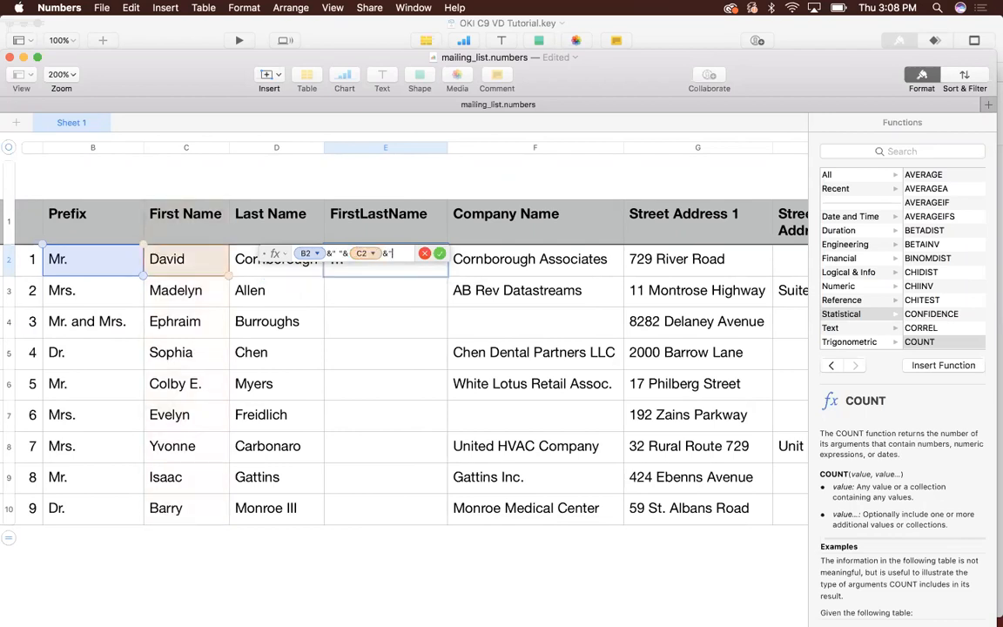
pyautogui.write('" "&D2')
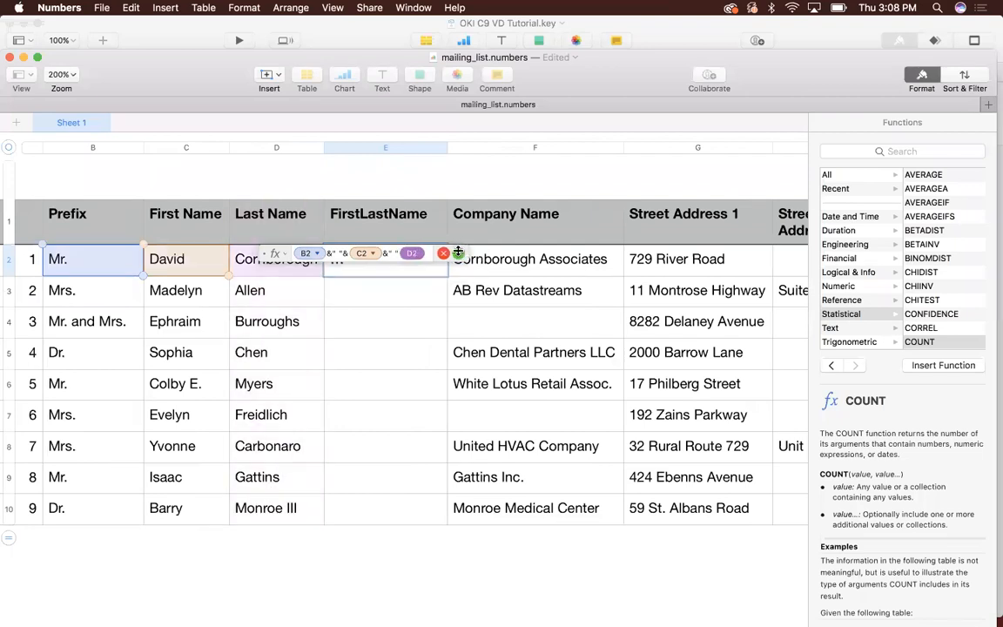
pyautogui.click(458, 253)
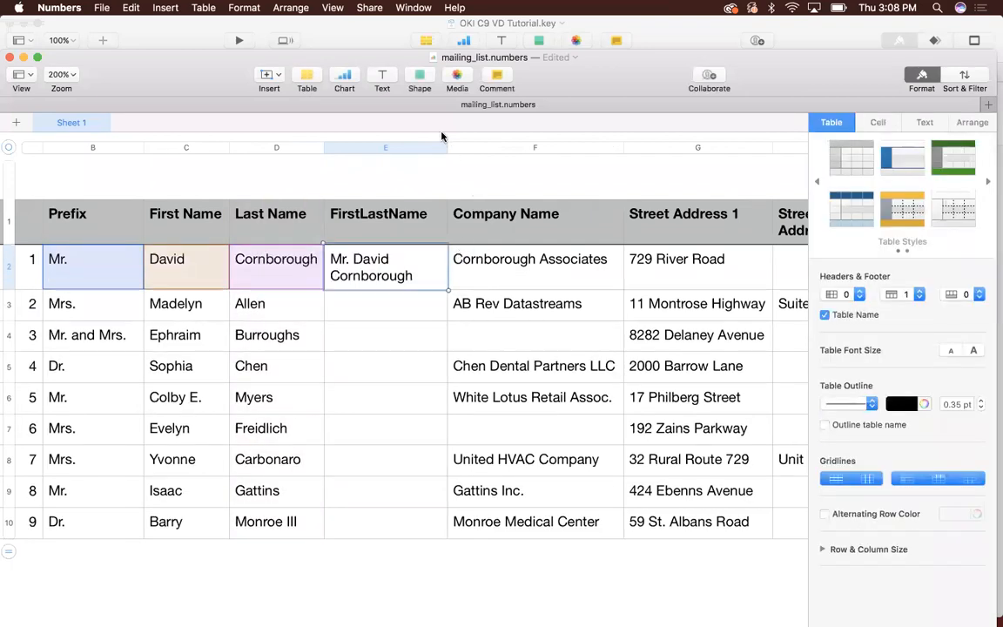
# - Widen the FirstLastName column so the first combined name fits on one line, and review that cell's formula
pyautogui.moveTo(482, 149); pyautogui.dragTo(500, 149)
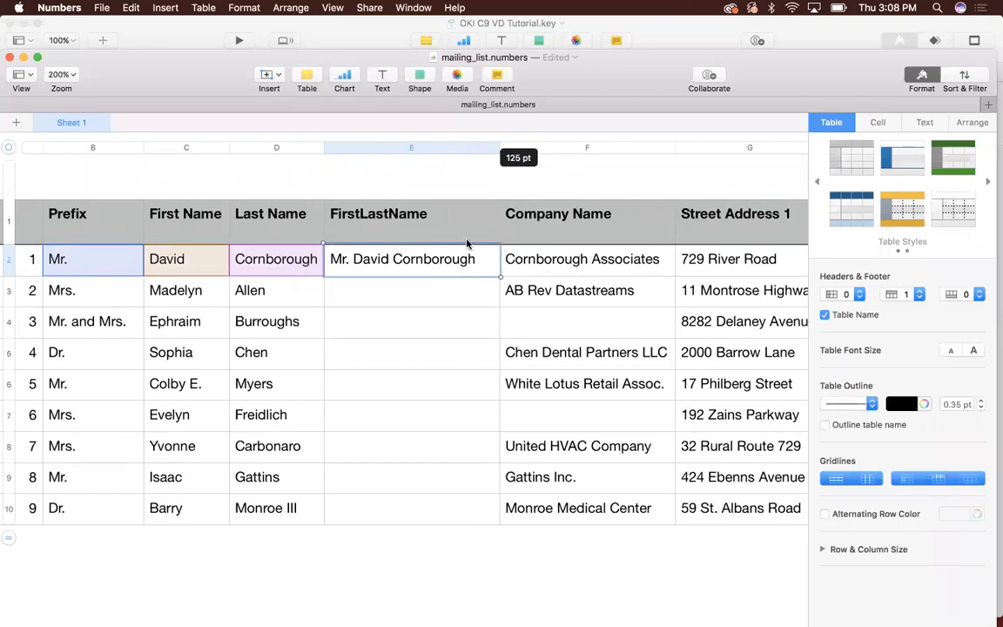
pyautogui.doubleClick(385, 260)
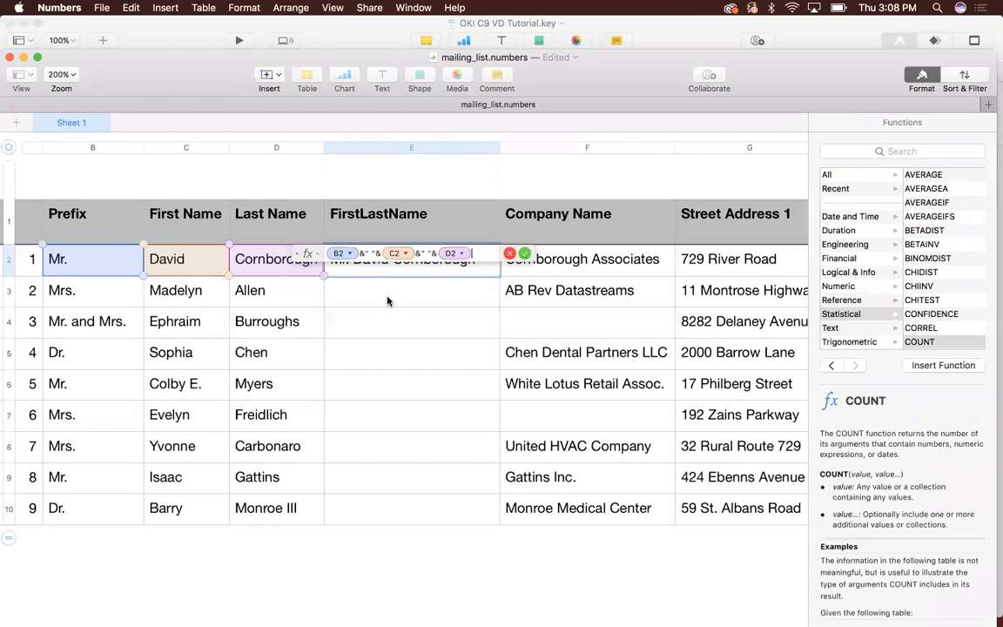
pyautogui.press('Return')
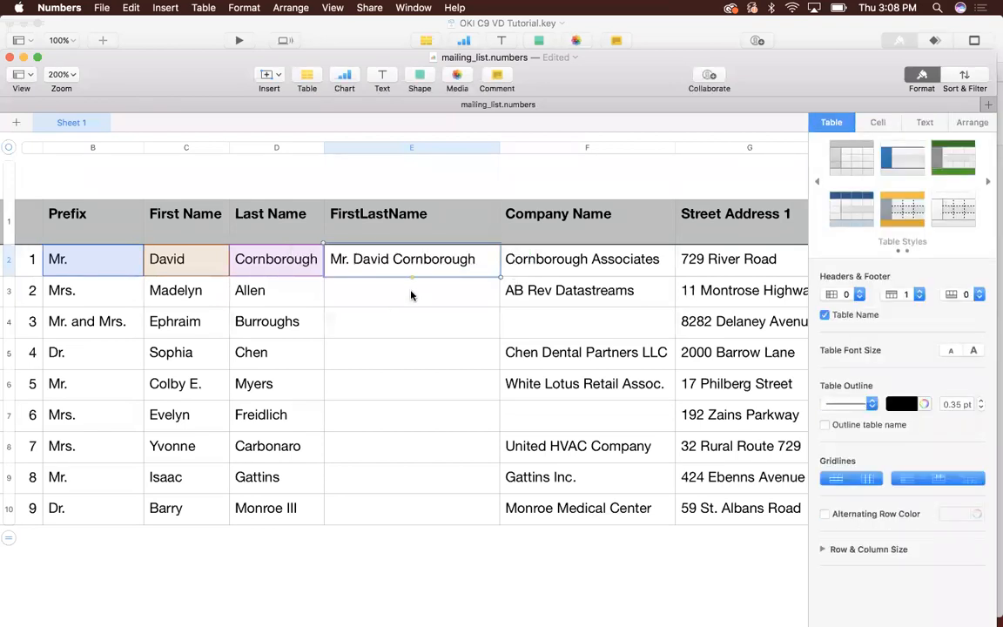
# - Copy the combined-name formula to rows 2 through 10 of the FirstLastName column and widen the column further
pyautogui.click(130, 9)
pyautogui.click(141, 72)
pyautogui.keyDown('shift'); pyautogui.click(381, 511); pyautogui.keyUp('shift')
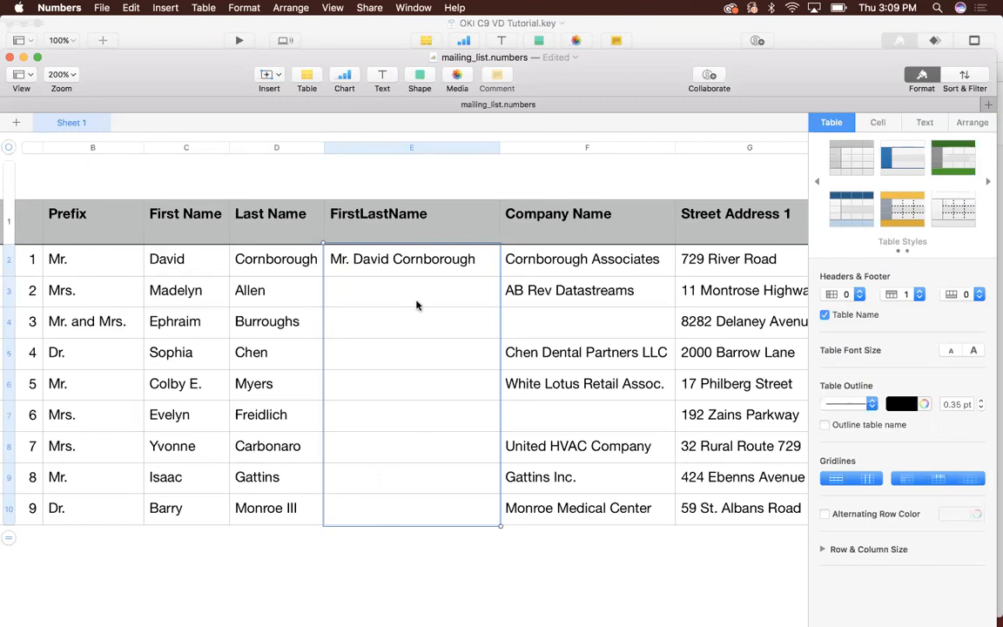
pyautogui.click(130, 8)
pyautogui.click(144, 85)
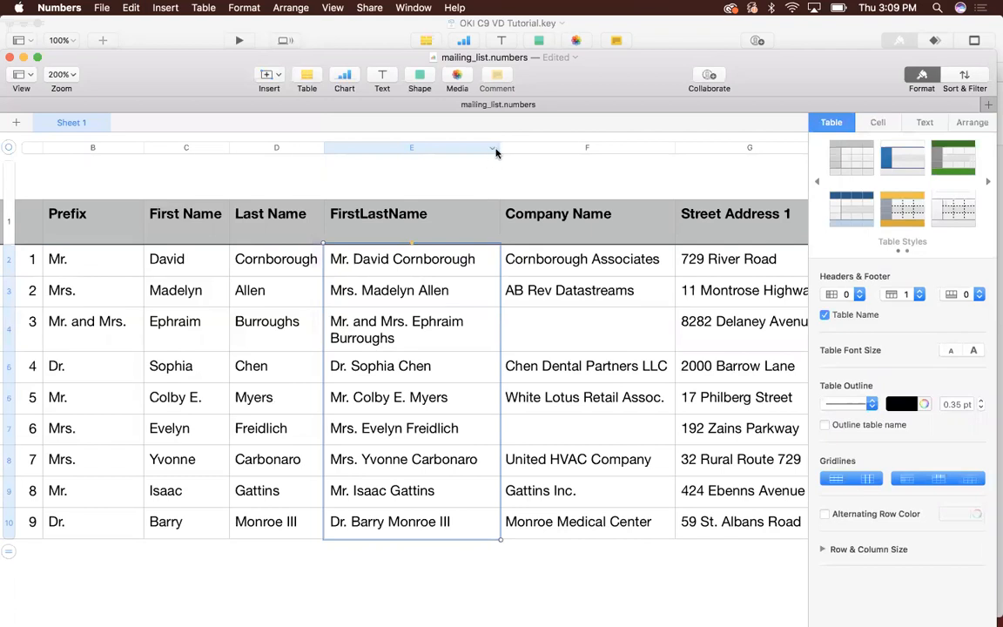
pyautogui.moveTo(499, 150); pyautogui.dragTo(536, 149)
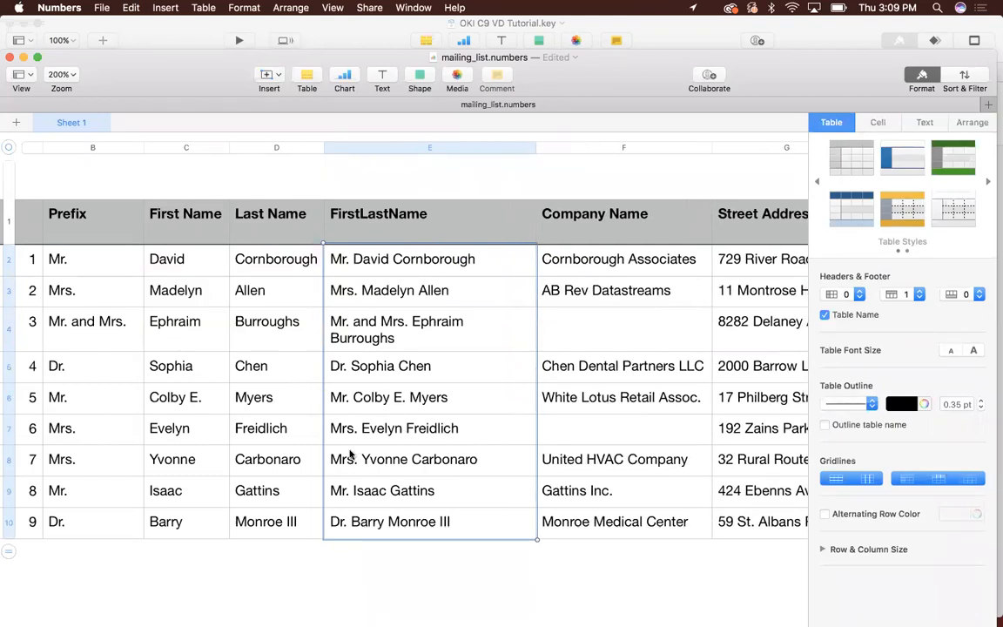
# - Insert a new column directly after ZIP and widen it to about three times its original width
pyautogui.hscroll(10, 409, 437)
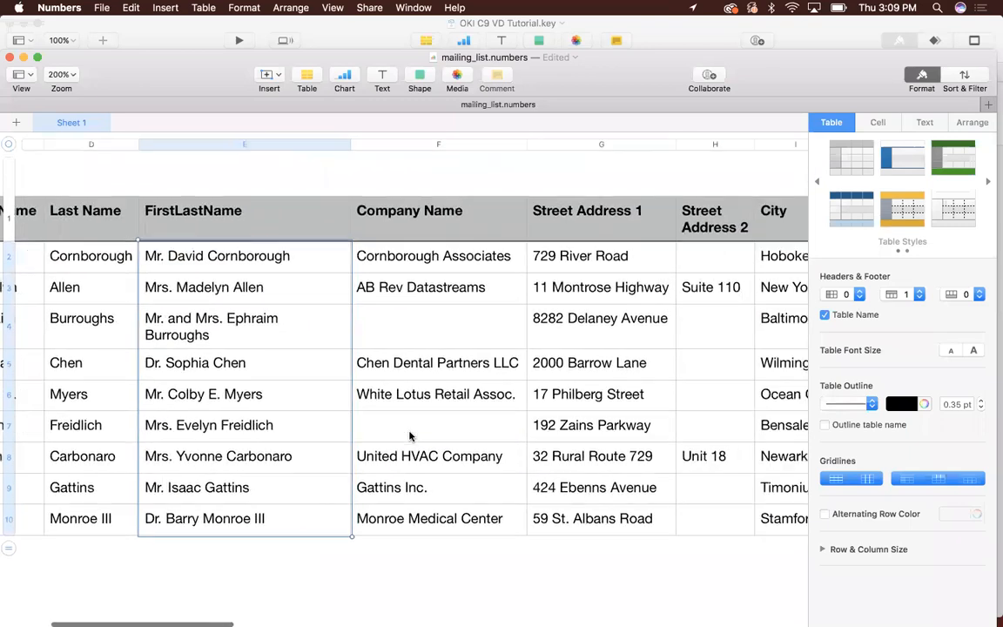
pyautogui.hscroll(10, 409, 436)
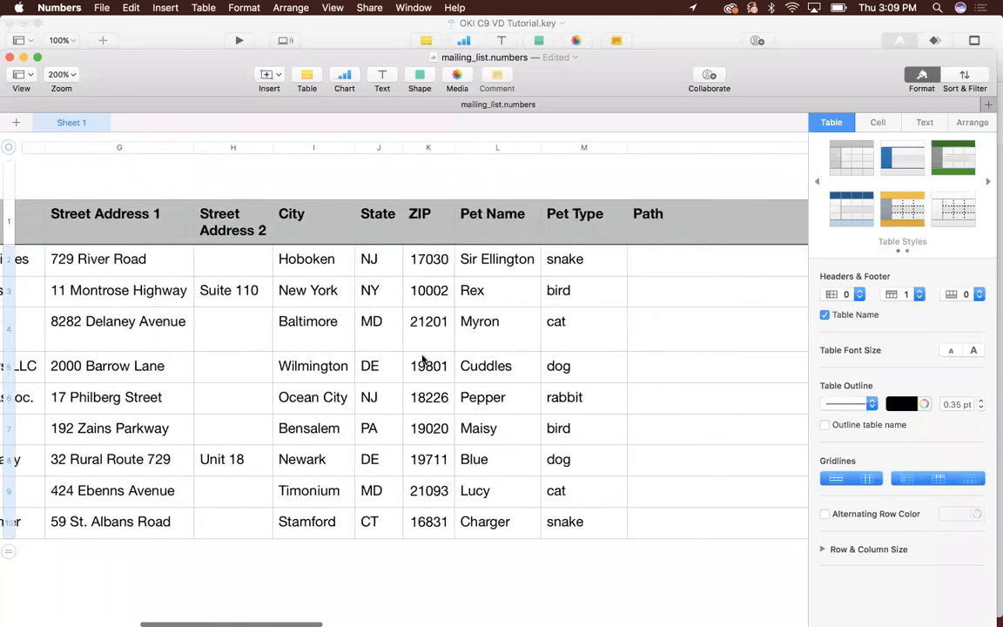
pyautogui.click(430, 149)
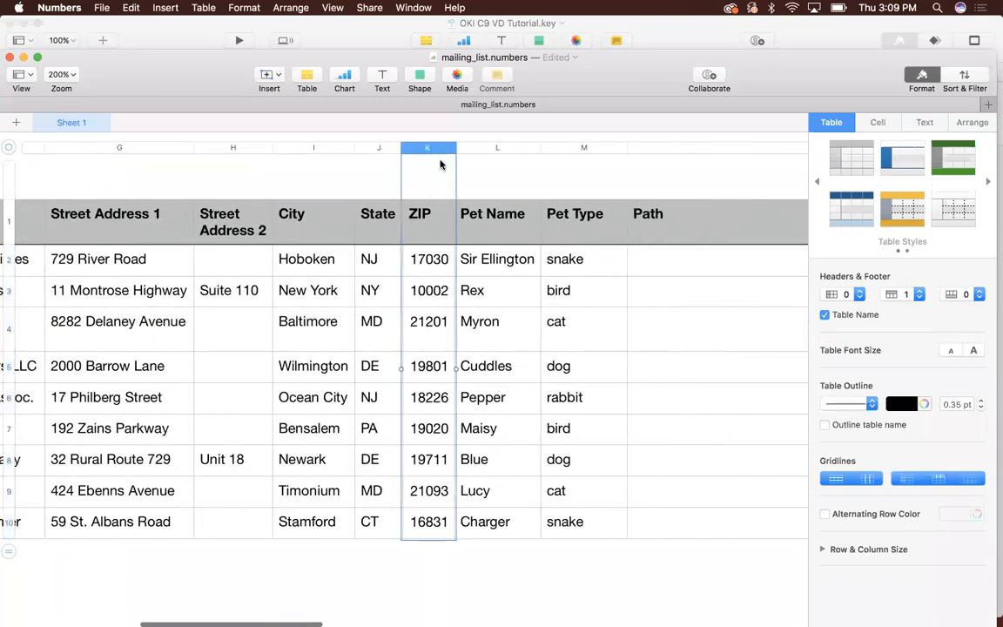
pyautogui.click(448, 149)
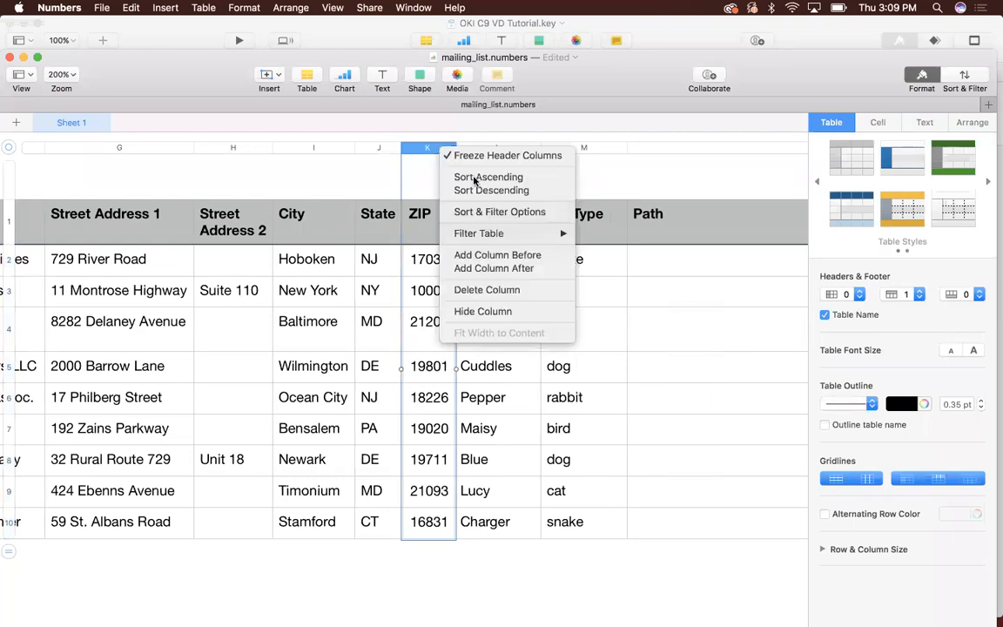
pyautogui.click(489, 269)
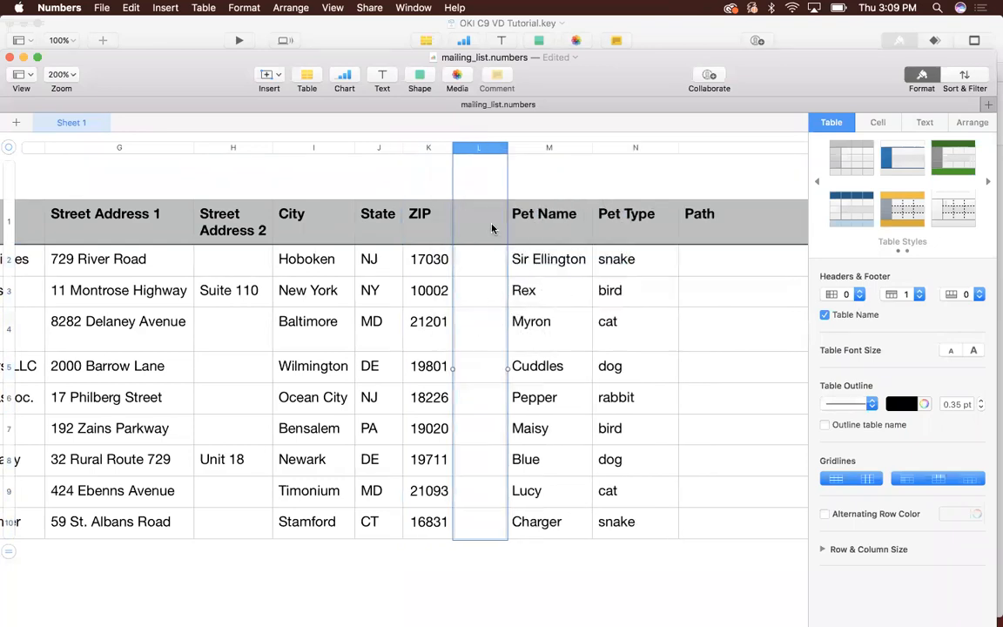
pyautogui.moveTo(504, 149); pyautogui.dragTo(624, 149)
# - Enter CityStateZIP as the header of the empty column between ZIP and Pet Name
pyautogui.click(531, 228)
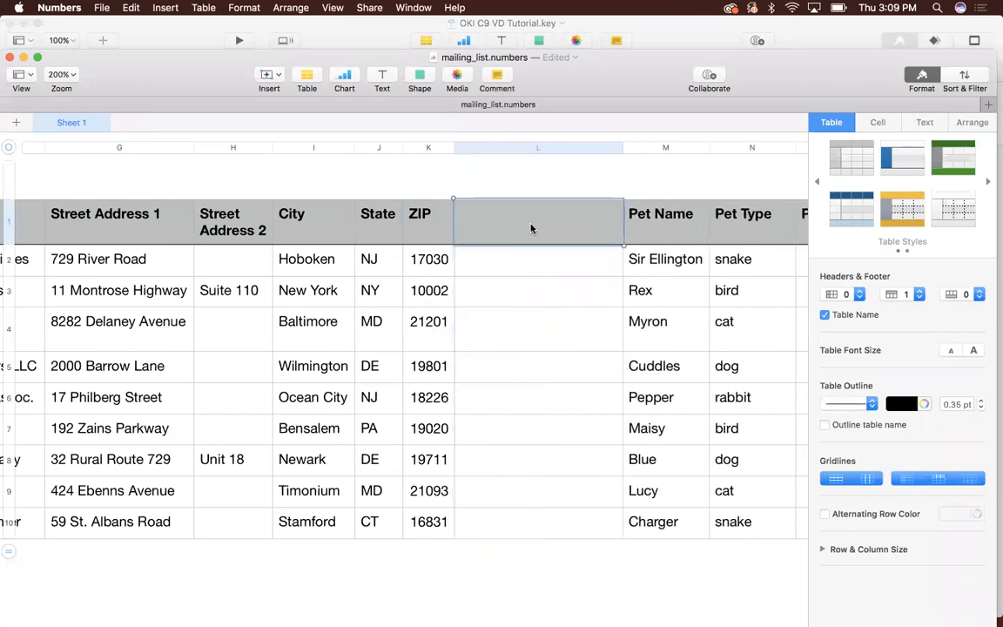
pyautogui.write('CityStateZIP')
# - Enter a formula in the first data cell under CityStateZIP joining city, state and ZIP: I2&", "&J2&" "&K2
pyautogui.click(539, 270)
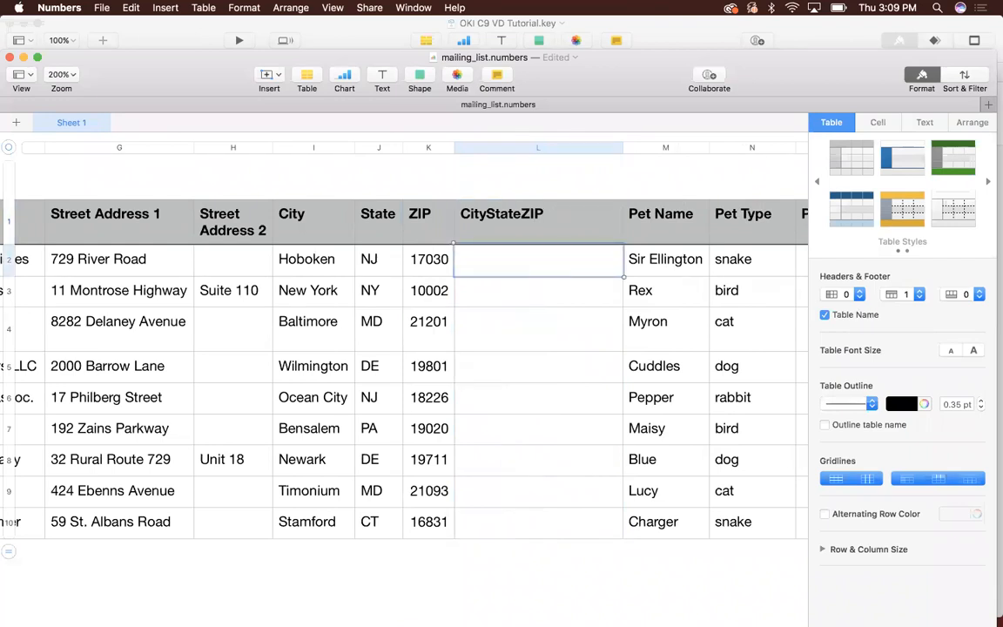
pyautogui.write('=')
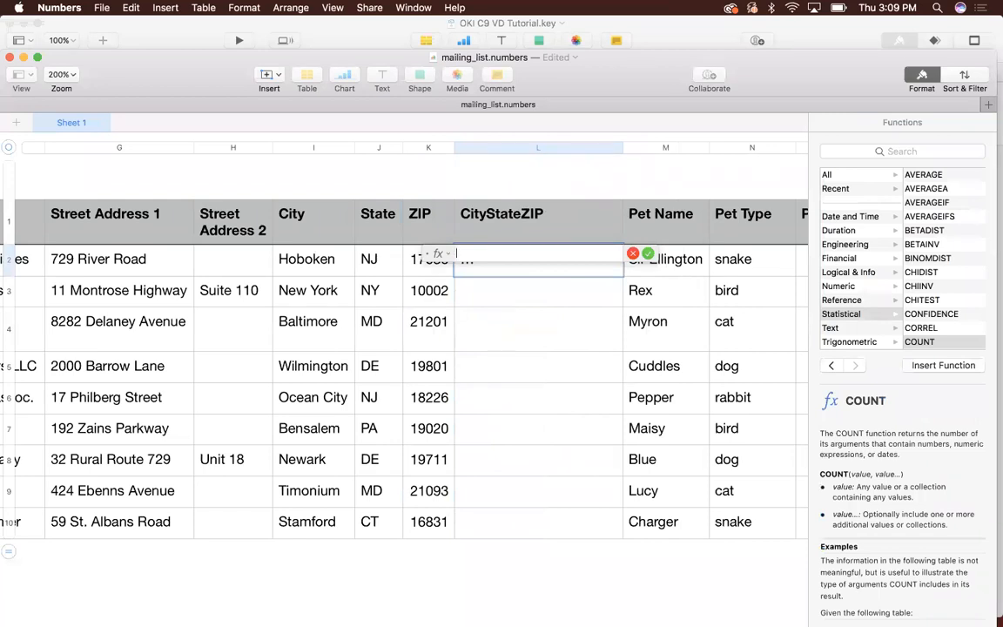
pyautogui.write('I2&",')
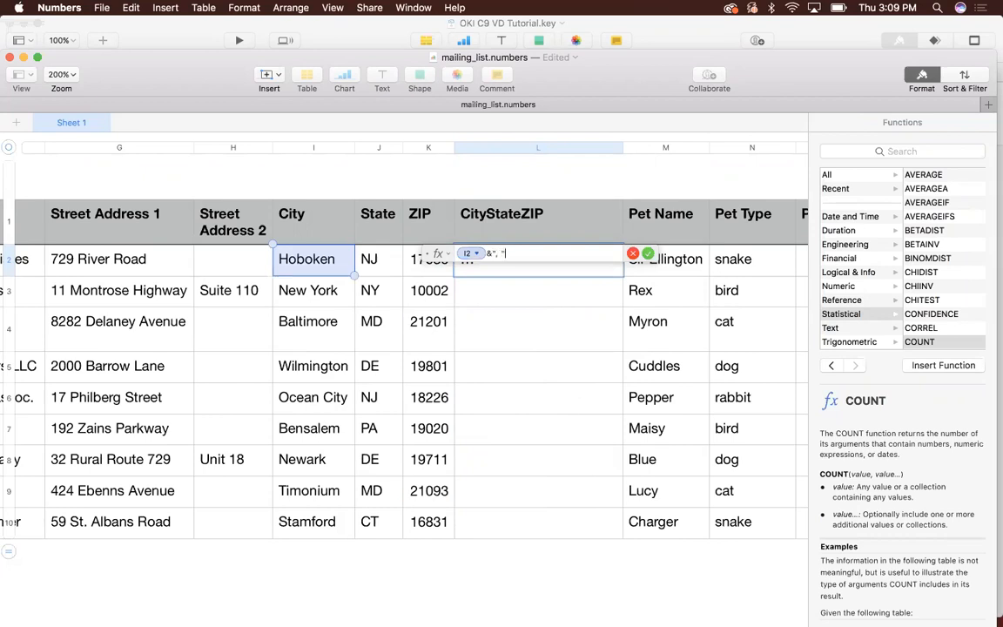
pyautogui.write('"&J2&" "')
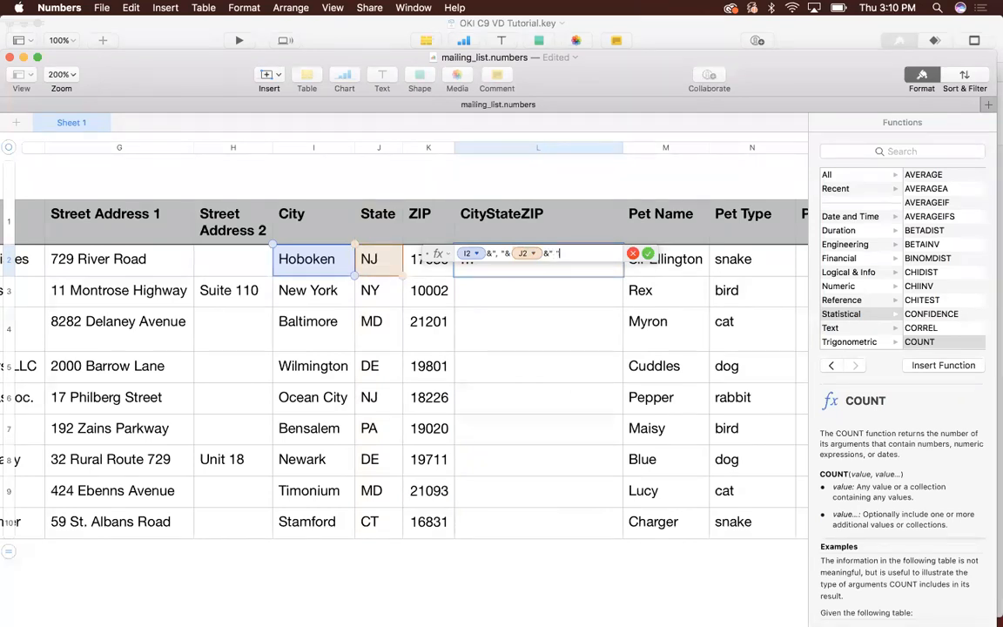
pyautogui.write('&K2')
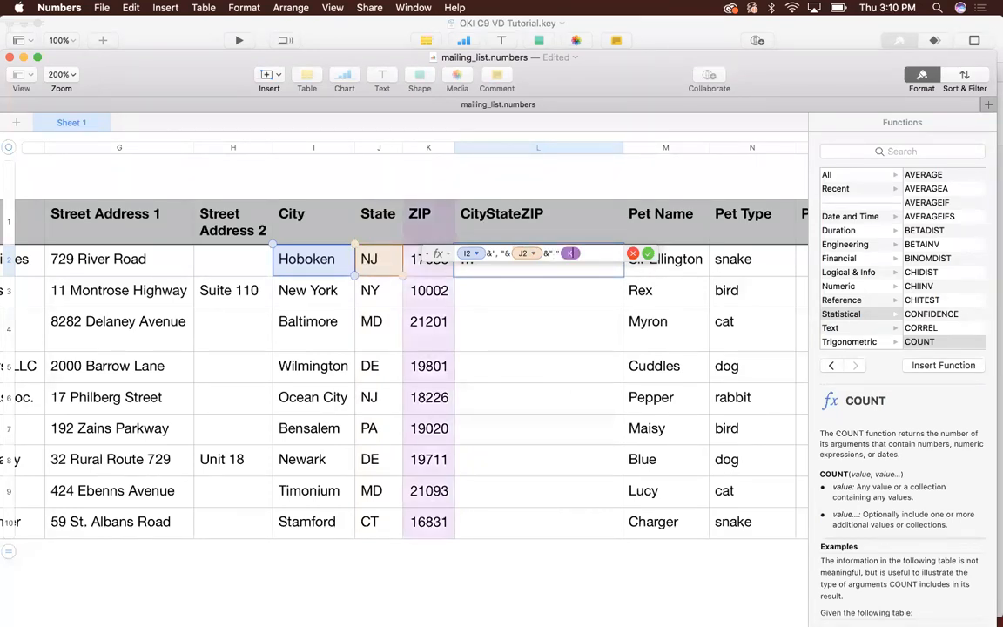
pyautogui.click(649, 254)
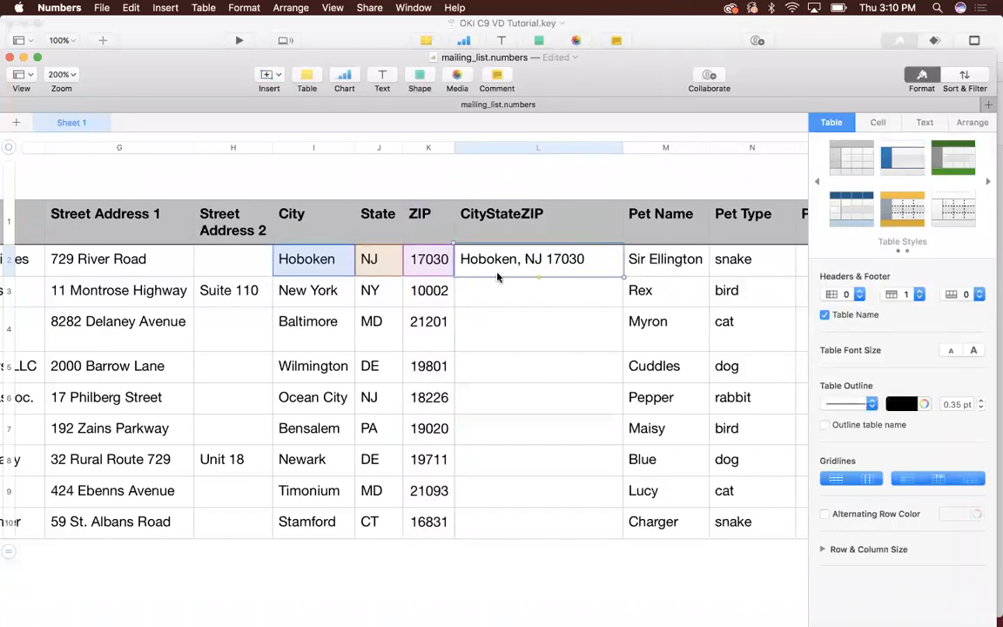
# - Copy the CityStateZIP formula from row 2 and paste it into all data rows of the column
pyautogui.press('super+c')
pyautogui.keyDown('shift'); pyautogui.click(504, 528); pyautogui.keyUp('shift')
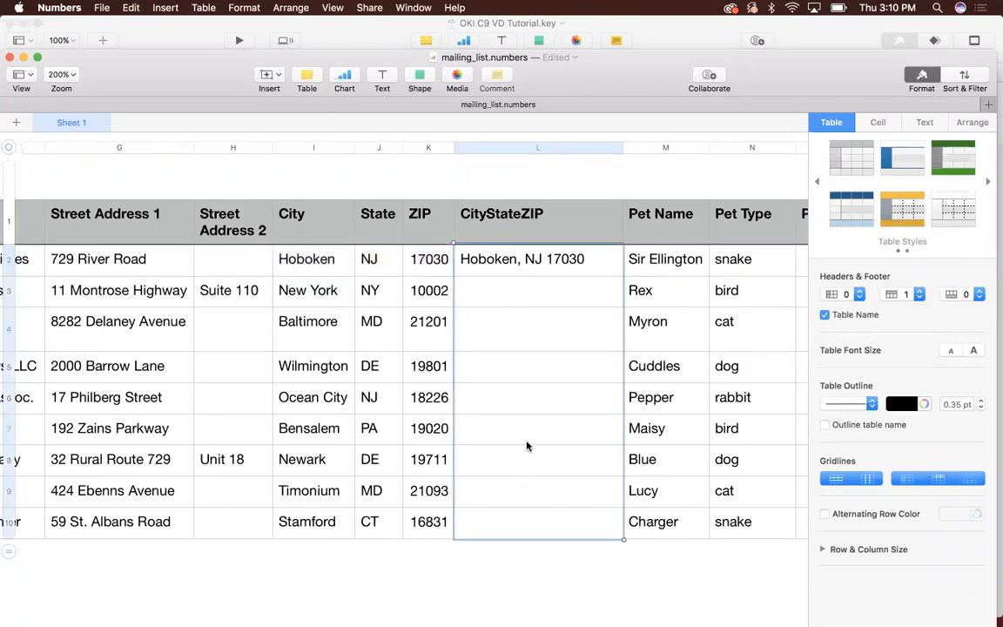
pyautogui.rightClick(528, 248)
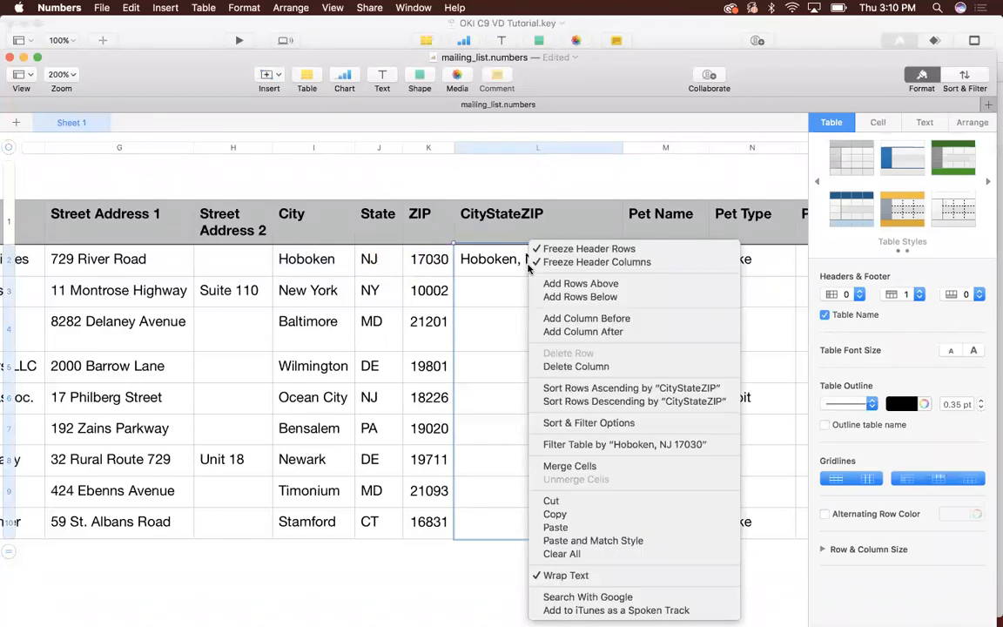
pyautogui.click(557, 527)
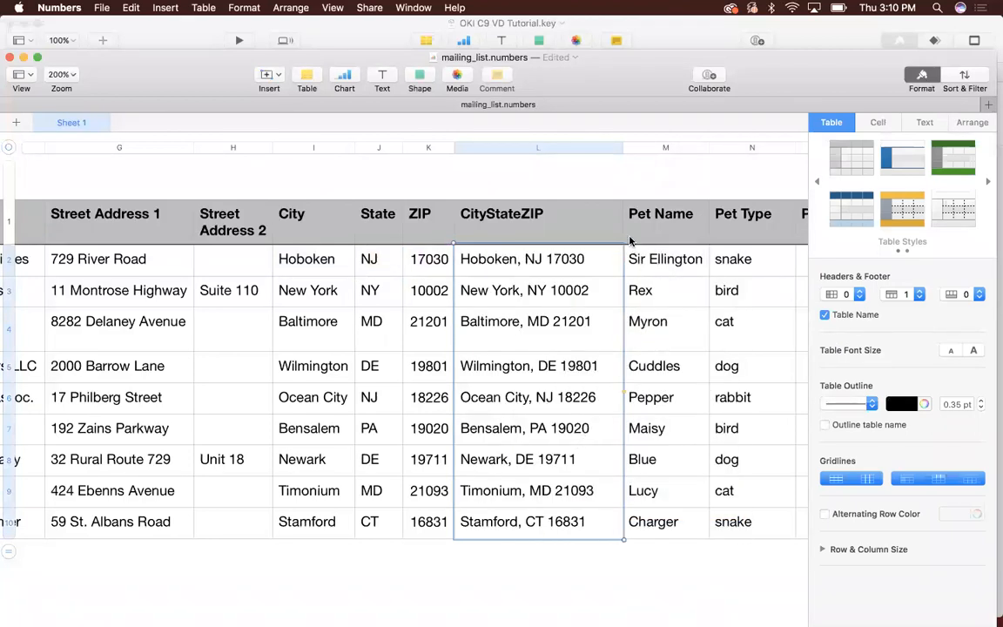
# - Check which cells the copied CityStateZIP formulas reference in rows 3 and 4, and view the columns up to Path
pyautogui.click(564, 291)
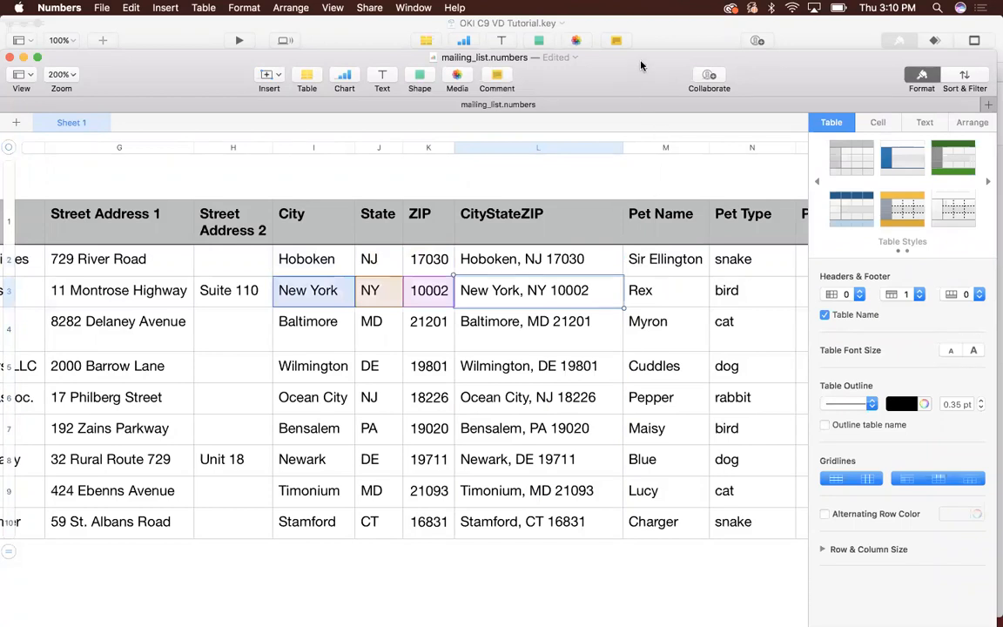
pyautogui.moveTo(641, 65); pyautogui.dragTo(641, 53)
pyautogui.click(580, 339)
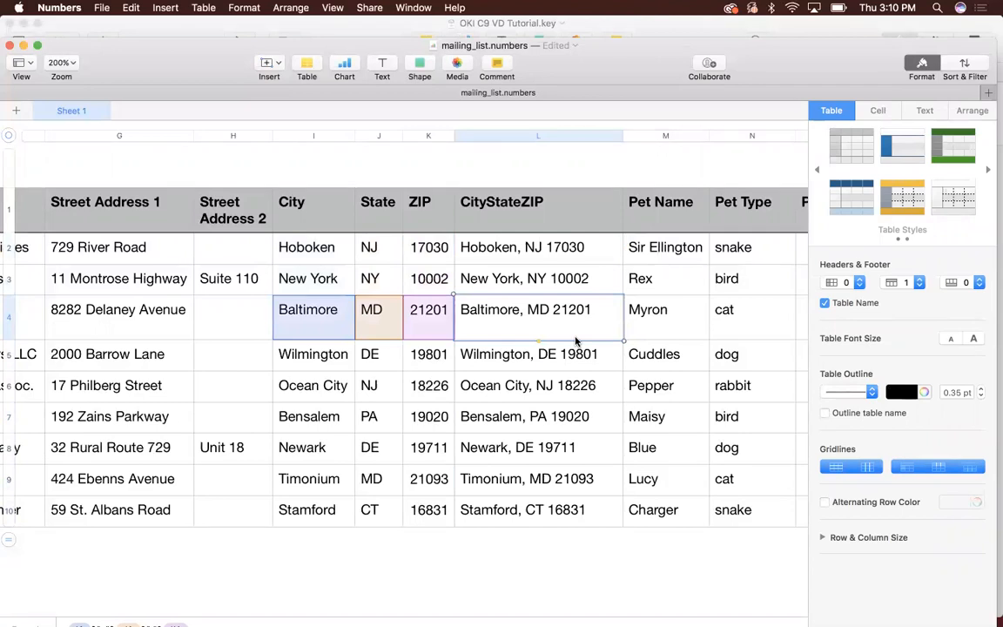
pyautogui.hscroll(10, 575, 342)
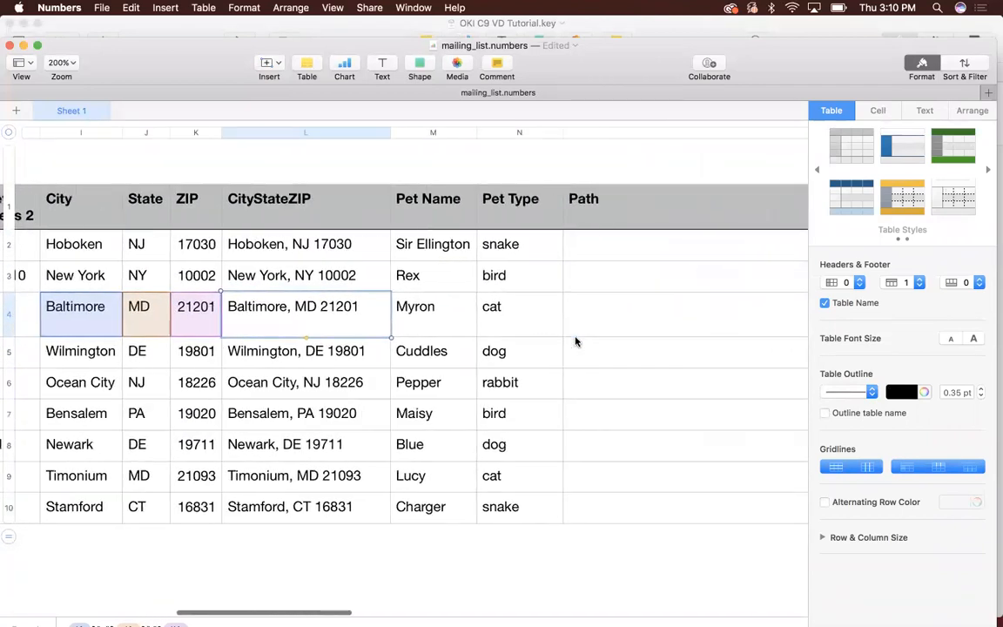
# - Switch to Finder and open the images folder inside VARIABLE_DATA_INDESIGN_WEBINAR
pyautogui.hscroll(4, 576, 342)
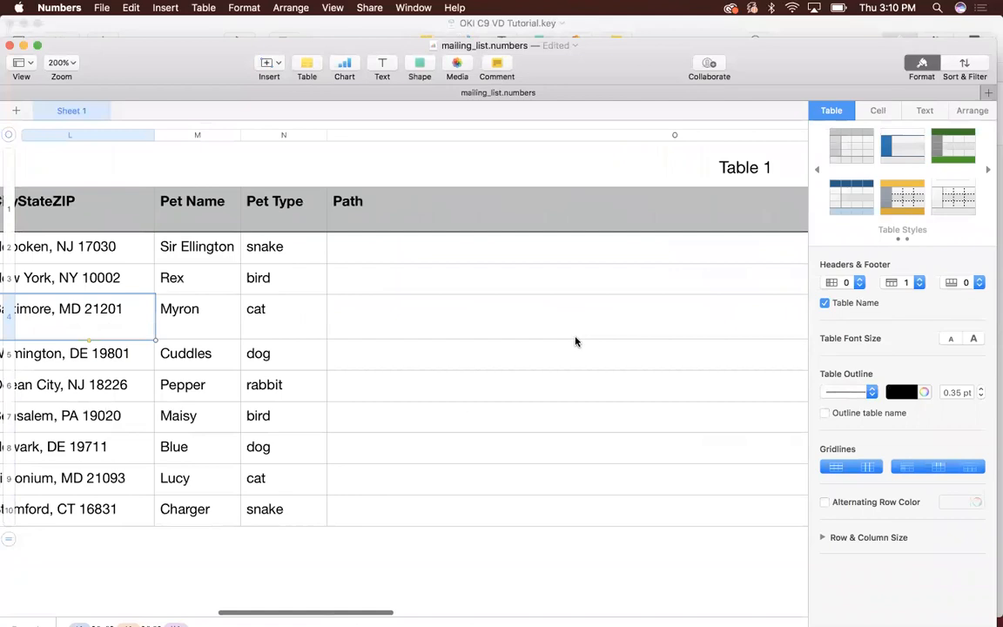
pyautogui.hscroll(5, 576, 342)
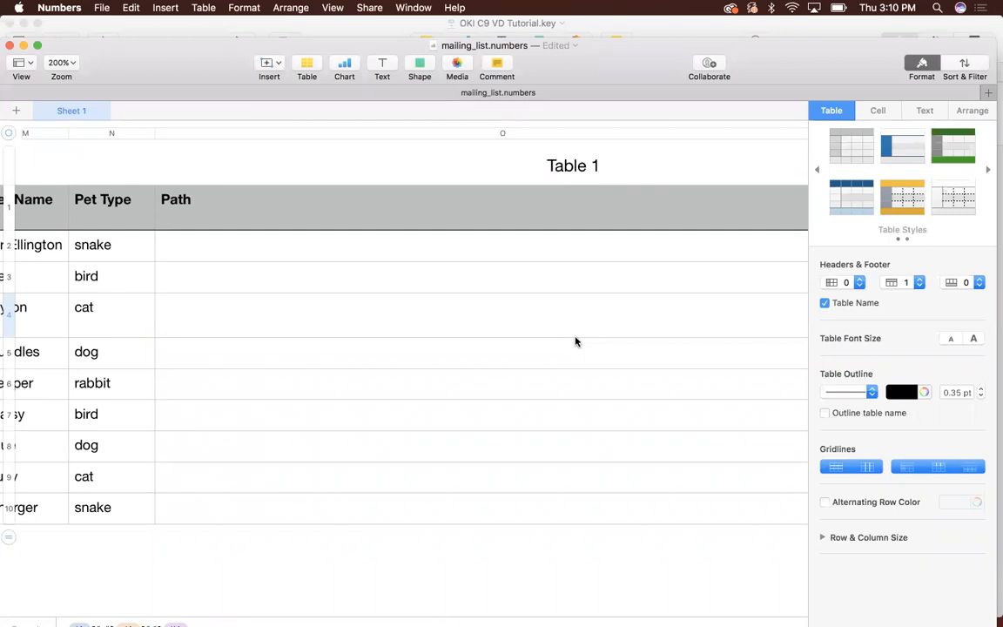
pyautogui.press('super+Tab')
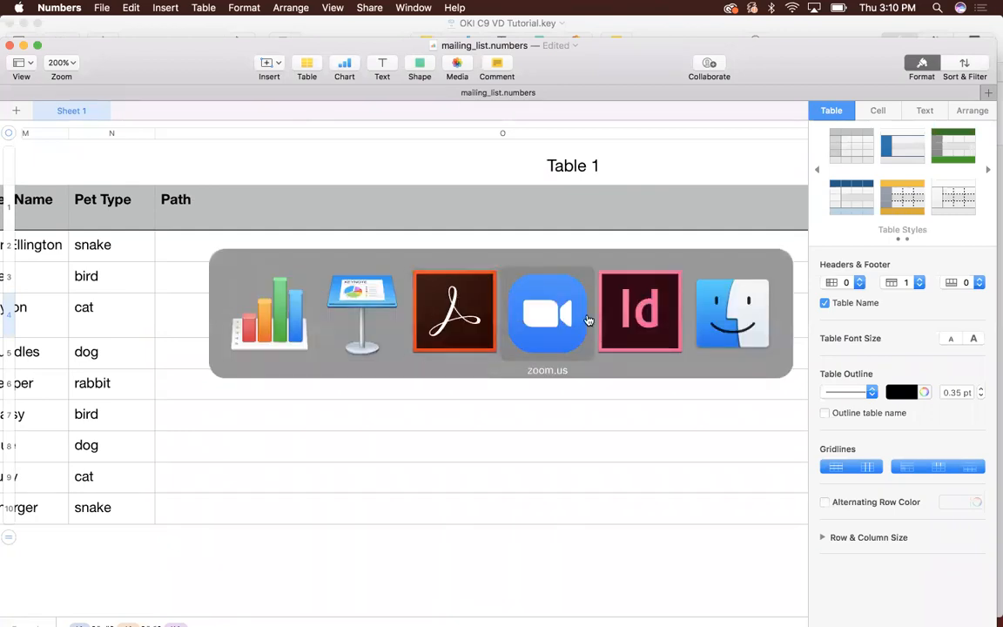
pyautogui.click(624, 319)
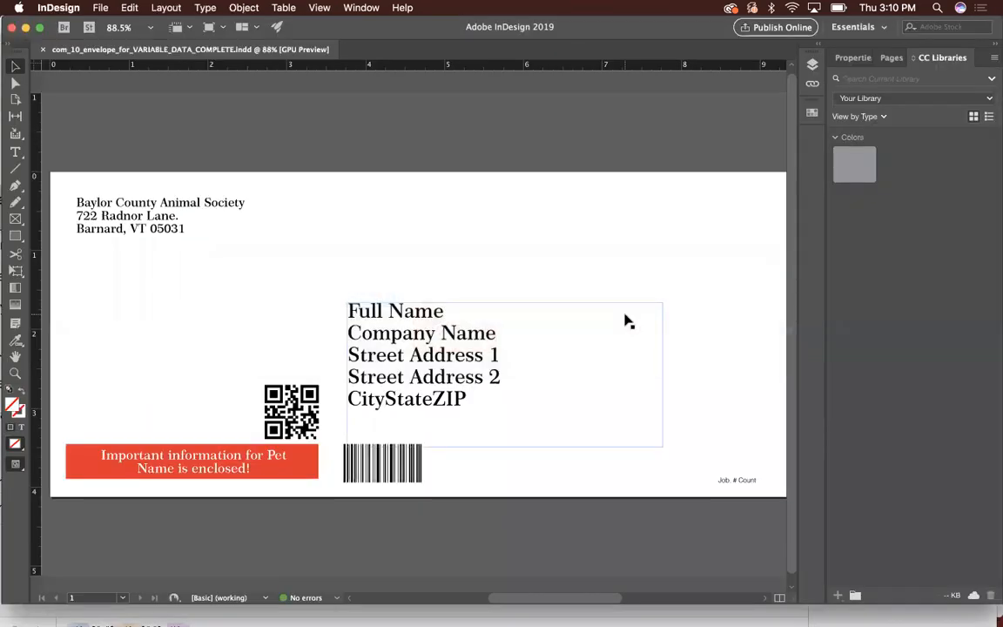
pyautogui.press('super+Tab')
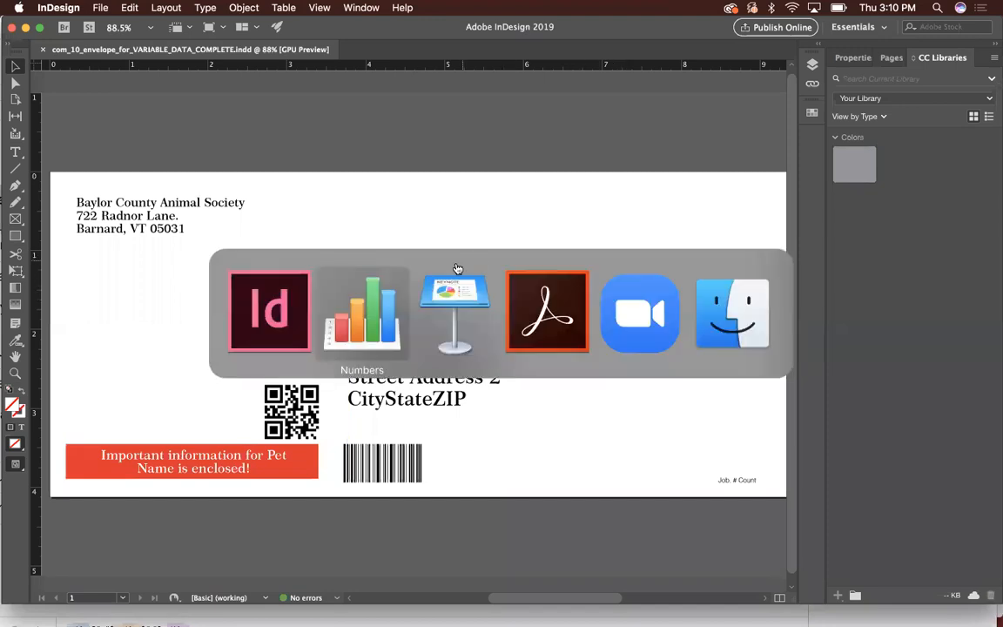
pyautogui.click(726, 318)
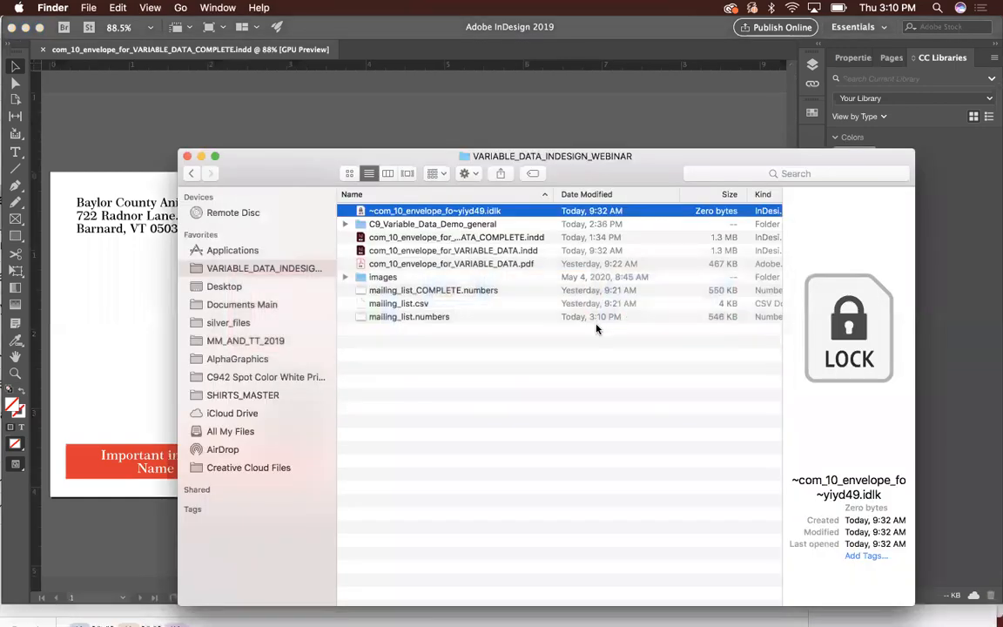
pyautogui.click(504, 252)
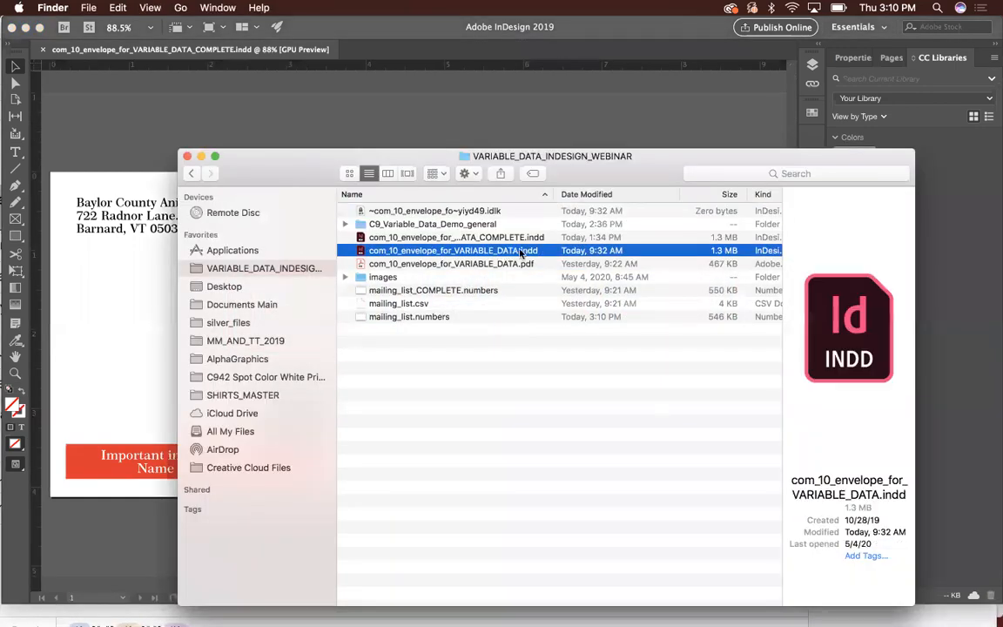
pyautogui.moveTo(634, 157); pyautogui.dragTo(697, 140)
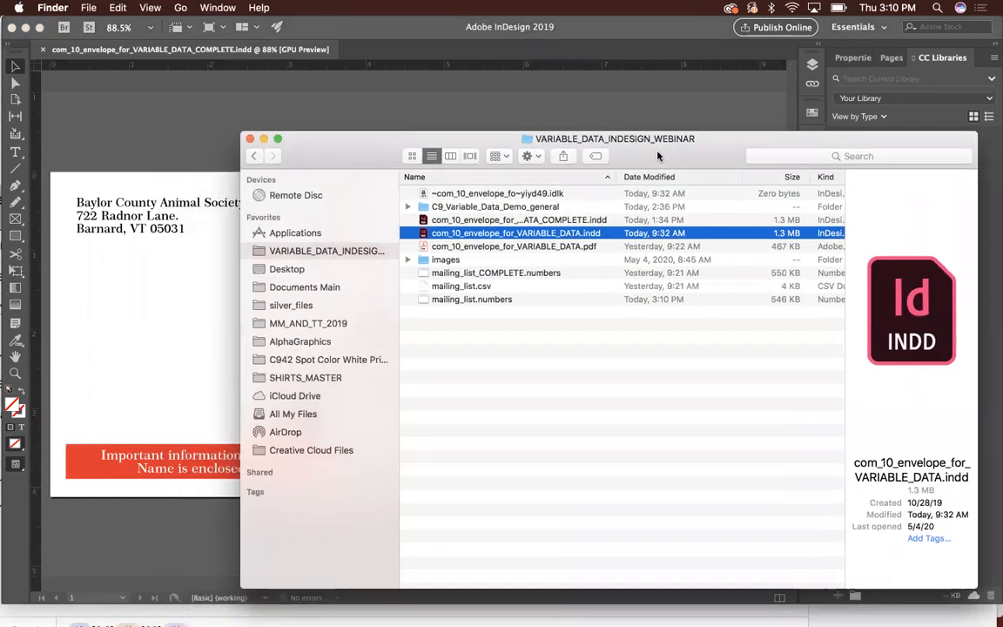
pyautogui.doubleClick(459, 260)
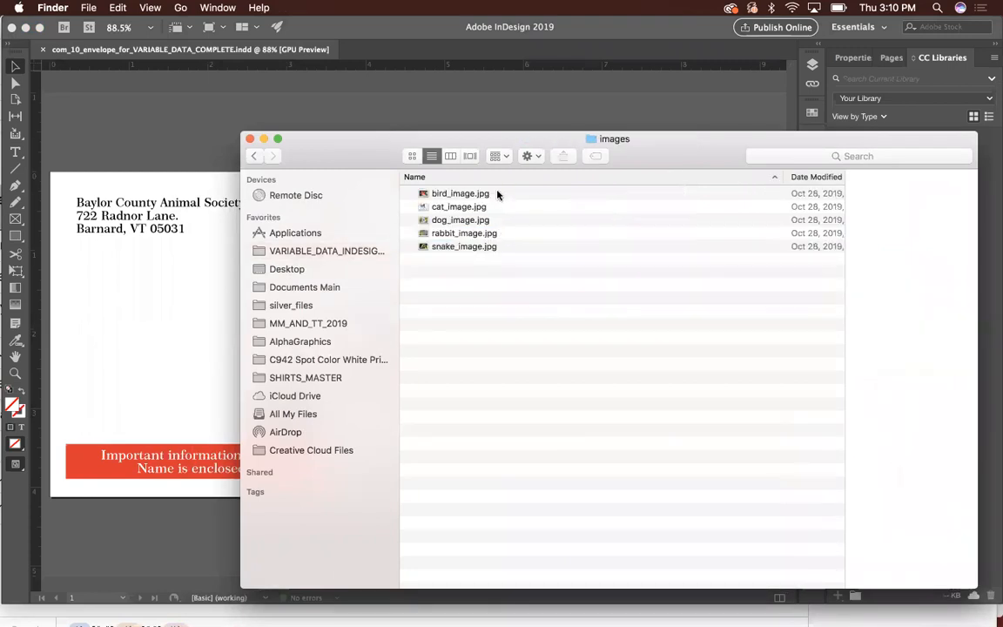
# - Preview the pet pictures in the images folder one after another, from bird_image.jpg to snake_image.jpg
pyautogui.click(497, 194)
pyautogui.press('space')
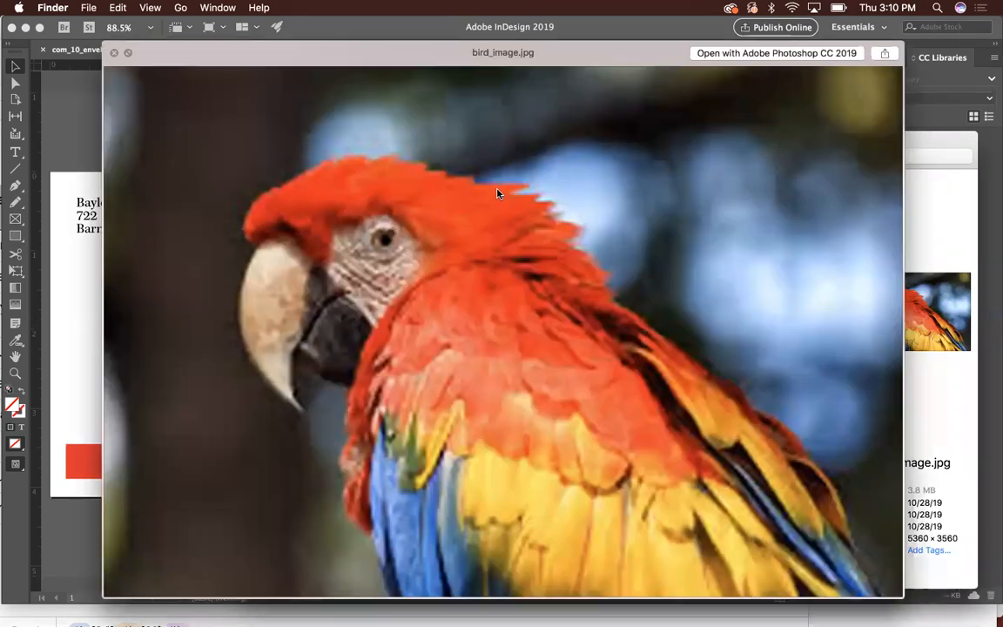
pyautogui.press('Down')
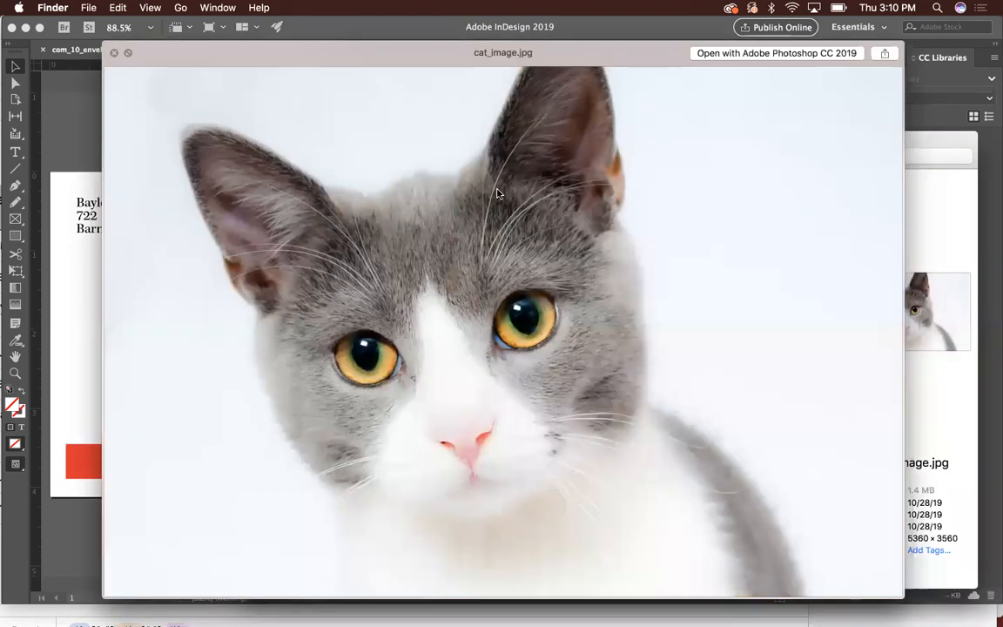
pyautogui.press('Down')
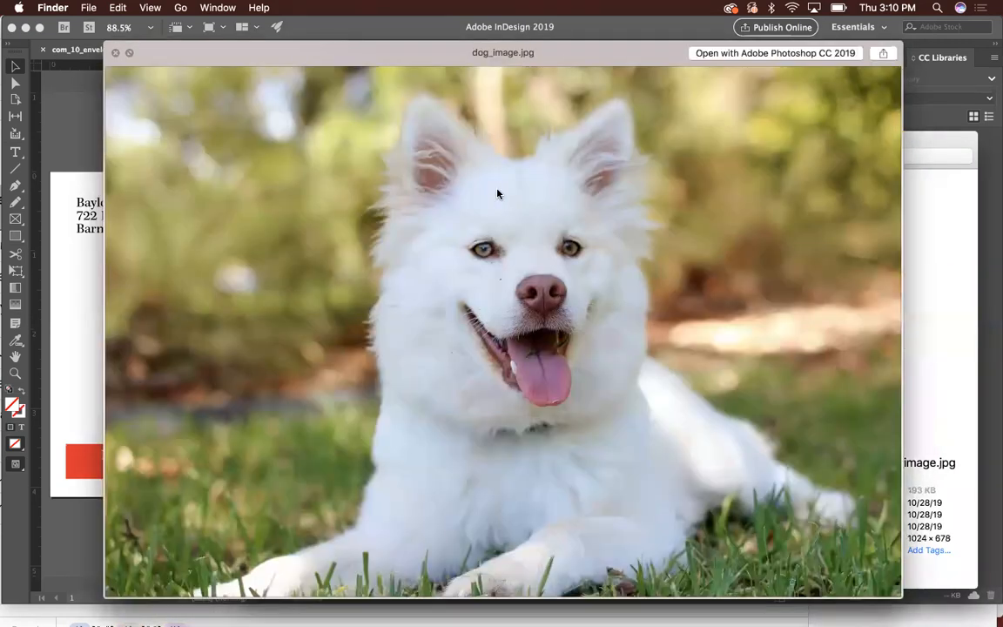
pyautogui.press('Down')
pyautogui.press('Down')
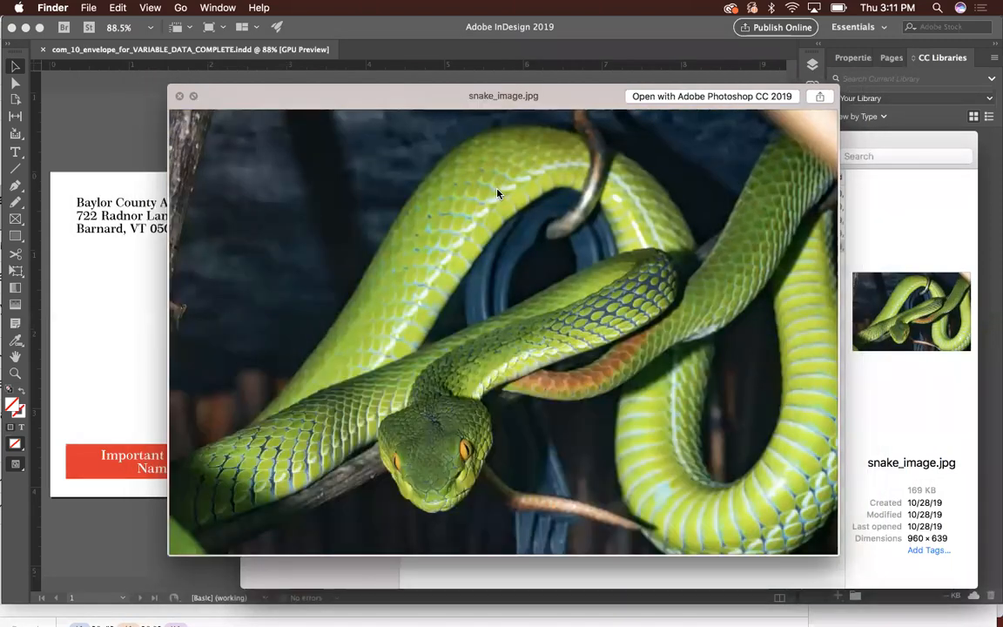
pyautogui.press('space')
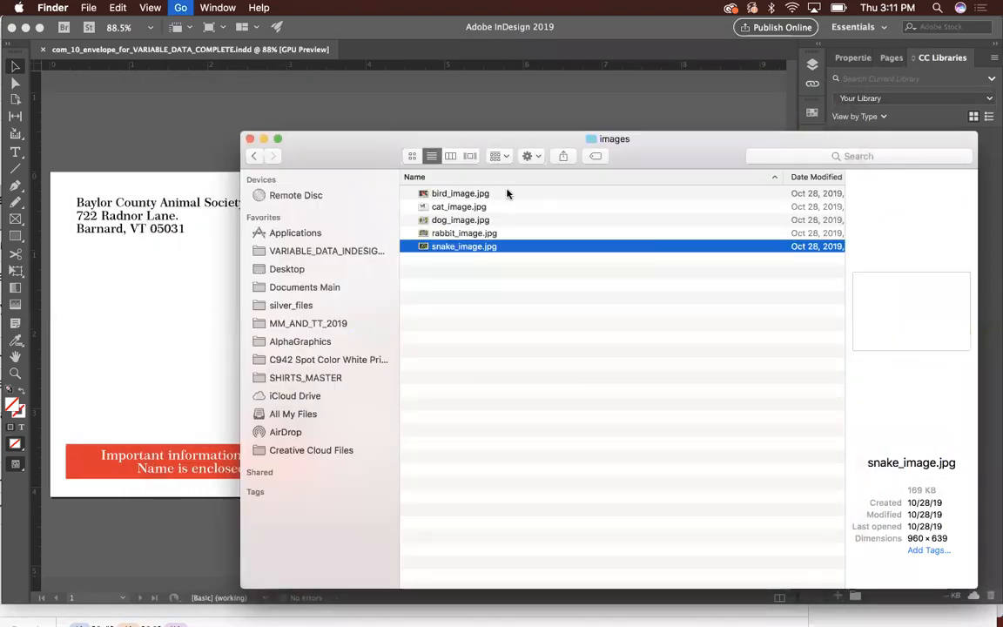
# - Place bird_image.jpg from the images folder onto the envelope page in InDesign, above the address block
pyautogui.press('super+Up')
pyautogui.moveTo(598, 145); pyautogui.dragTo(694, 168)
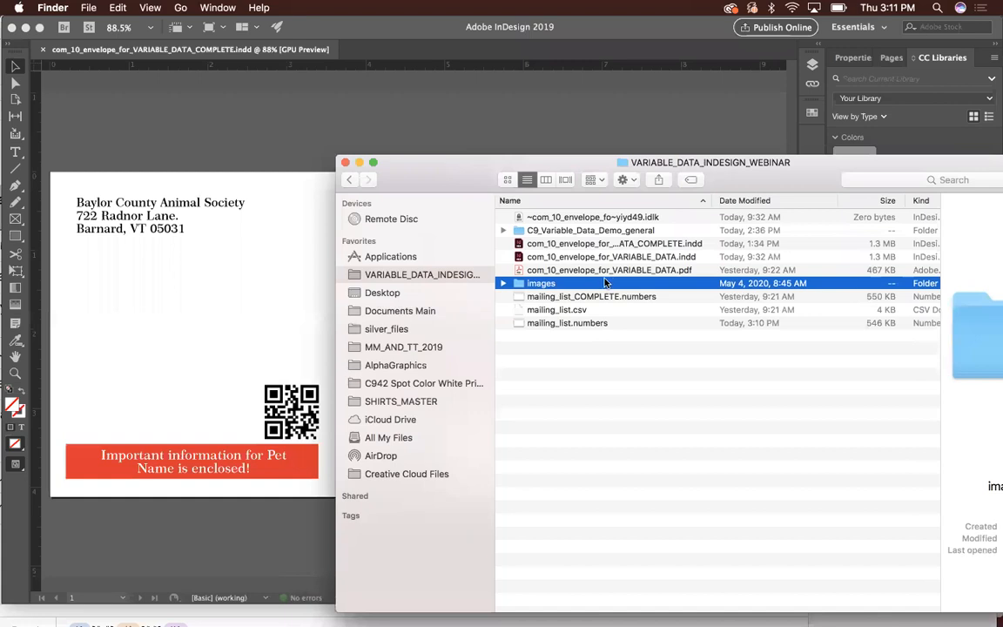
pyautogui.click(504, 283)
pyautogui.moveTo(562, 296); pyautogui.dragTo(316, 197)
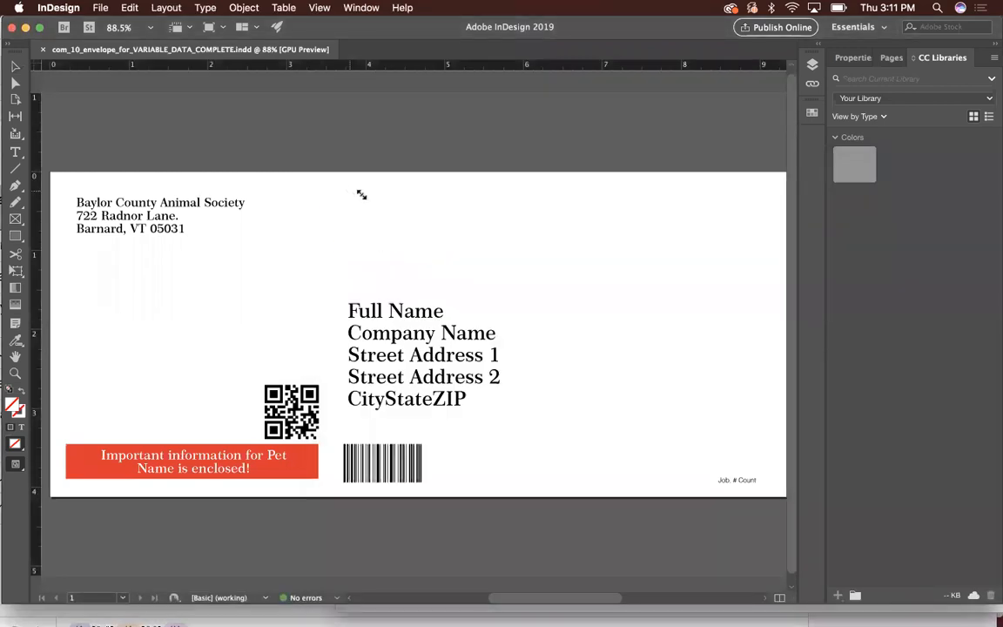
pyautogui.click(349, 190)
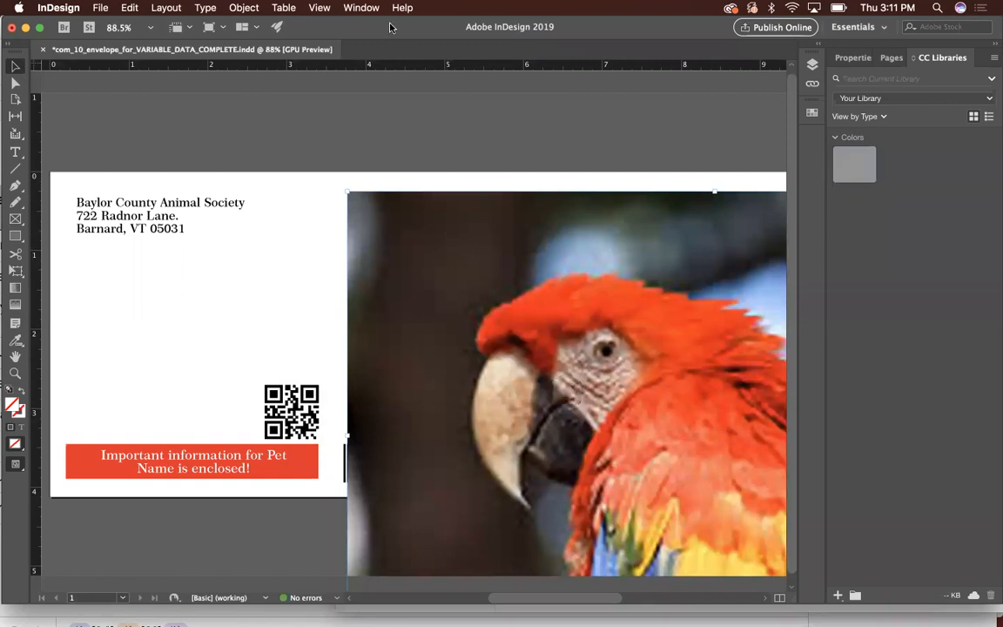
# - Show the document's links and copy the platform style path of bird_image.jpg
pyautogui.click(361, 7)
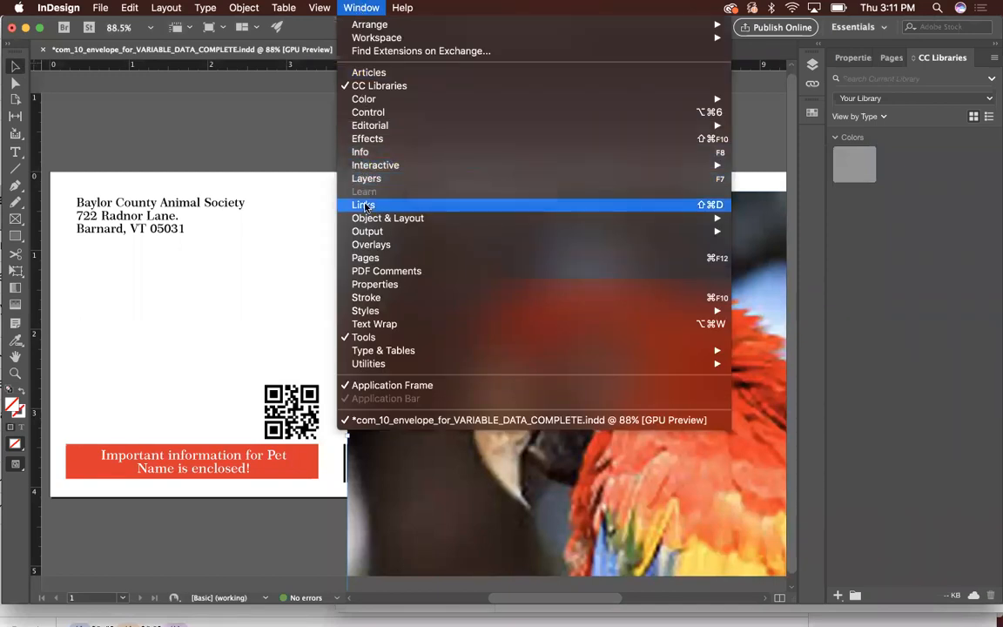
pyautogui.click(364, 206)
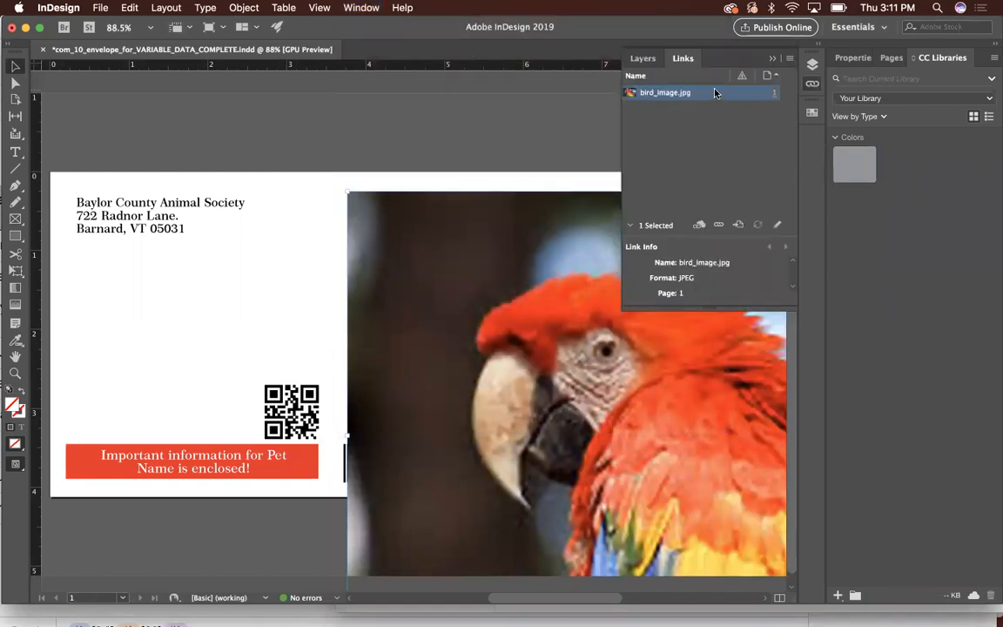
pyautogui.click(788, 61)
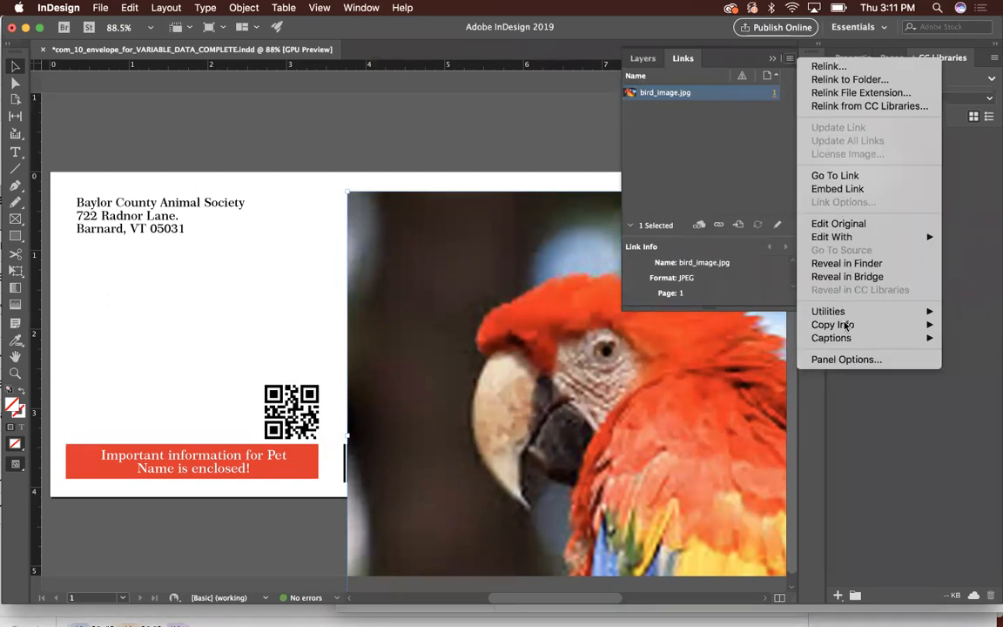
pyautogui.moveTo(843, 328)
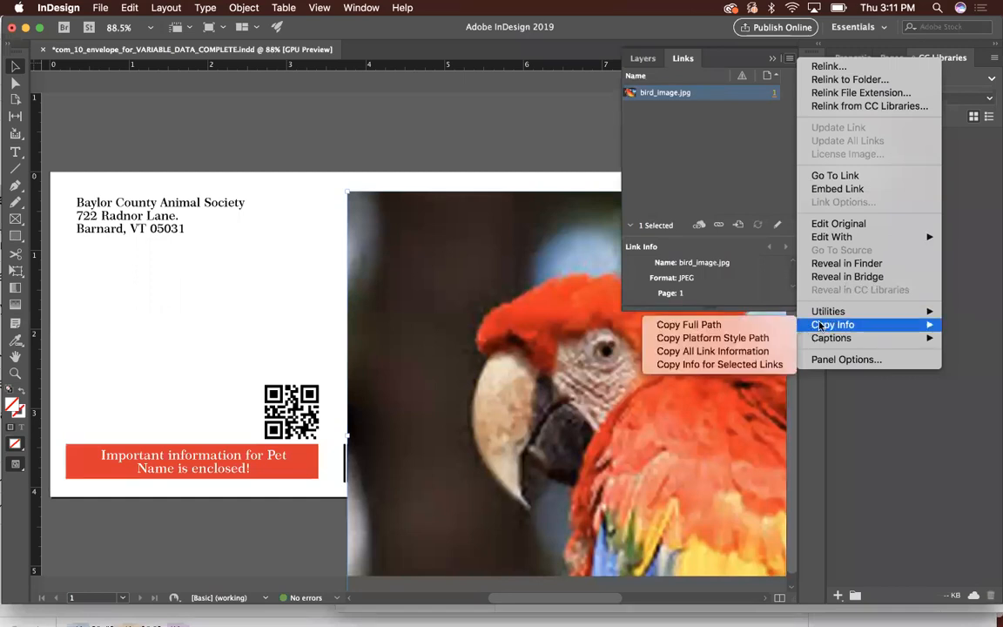
pyautogui.click(750, 338)
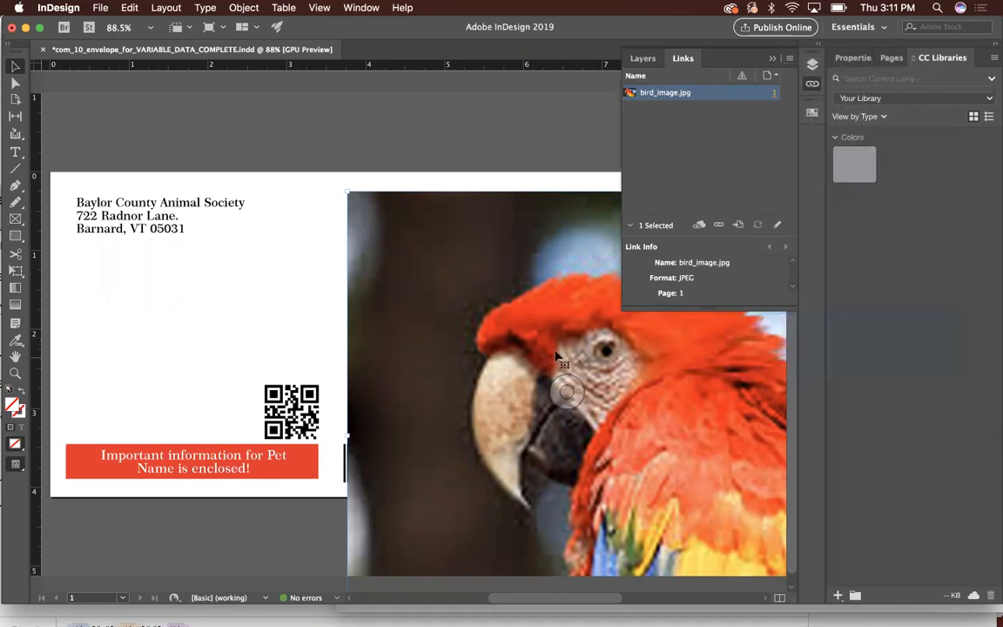
# - Switch to Numbers and paste the copied image path into the first data cell under Path
pyautogui.press('super+Tab')
pyautogui.press('super+Tab')
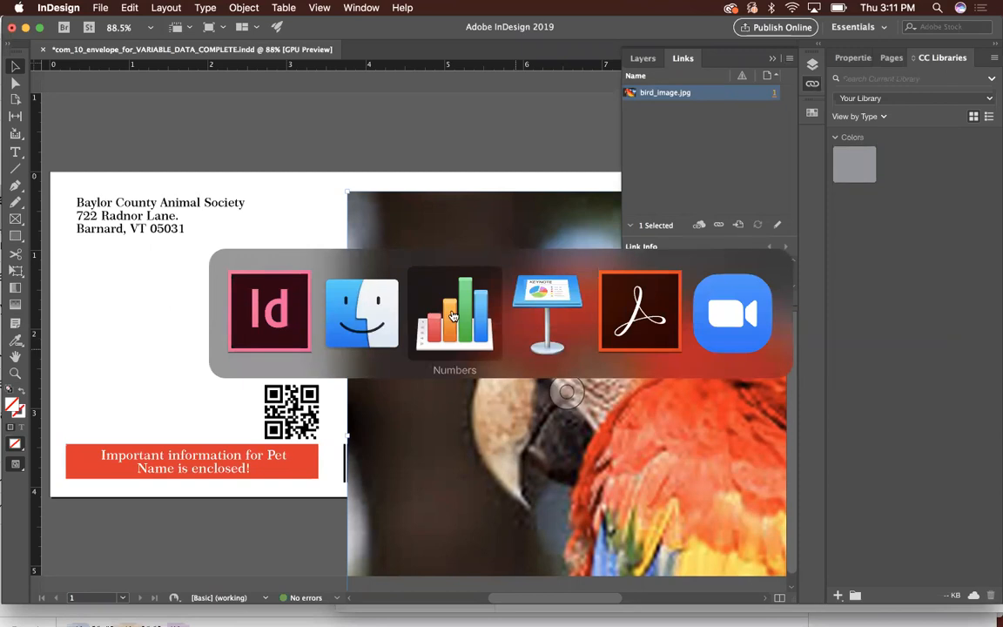
pyautogui.click(410, 263)
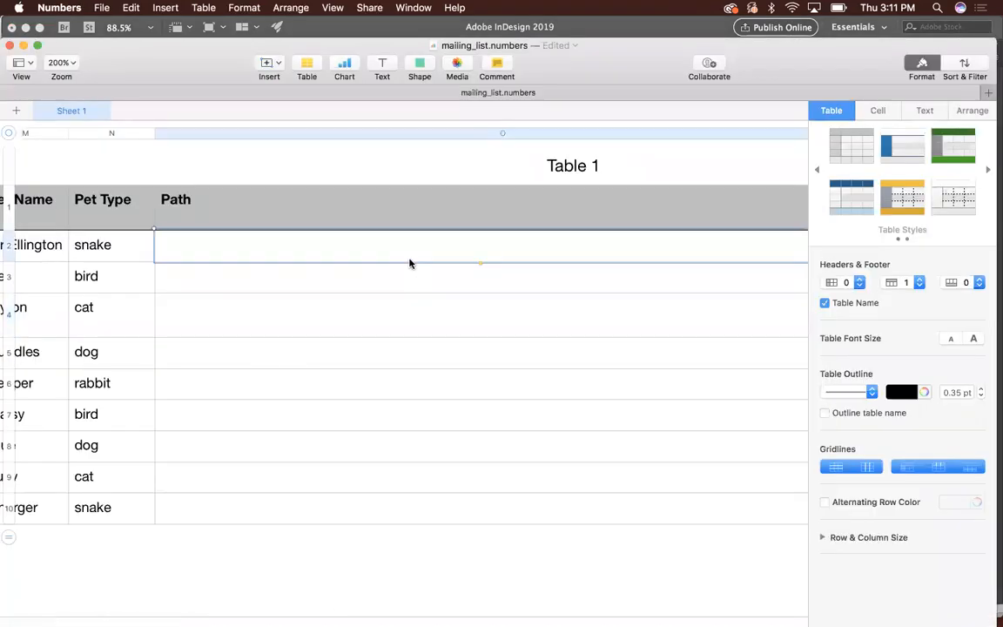
pyautogui.press('super+v')
pyautogui.hscroll(1, 555, 237)
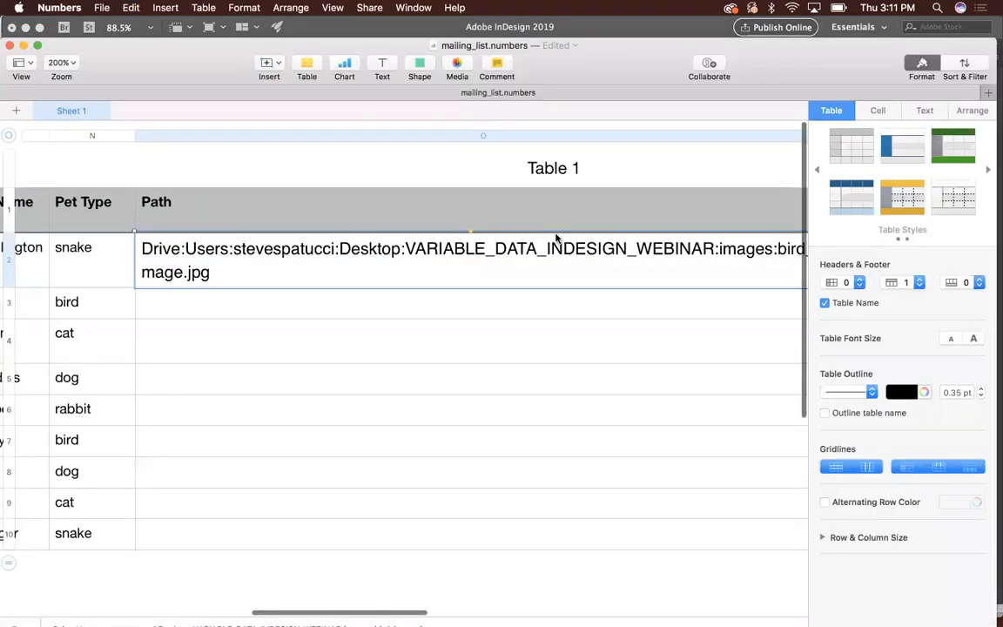
# - Delete the file name bird_image.jpg from the end of the row 2 path, keeping the folder path through "images:"
pyautogui.click(62, 65)
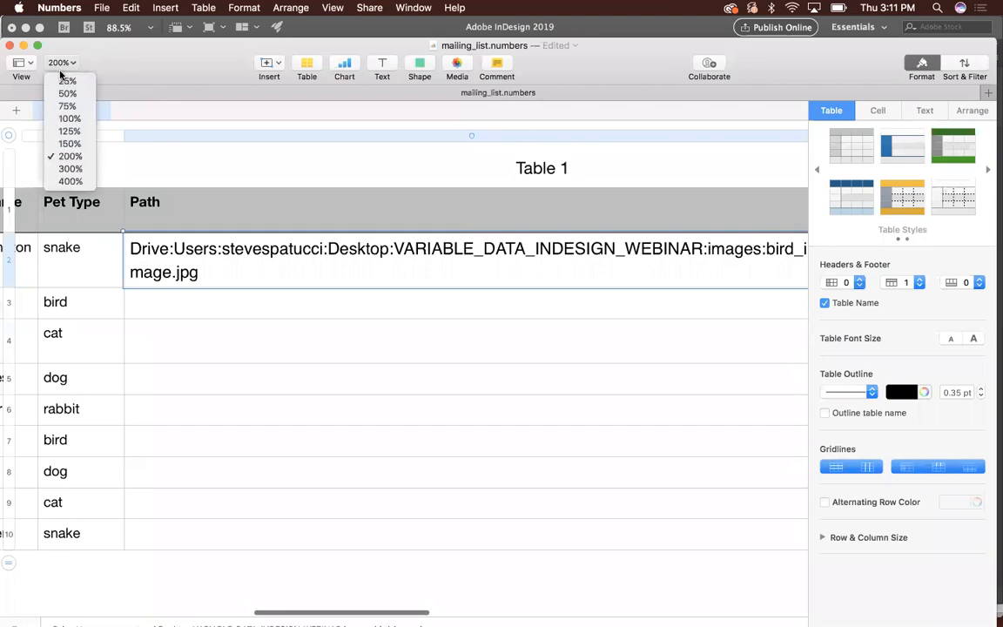
pyautogui.click(70, 143)
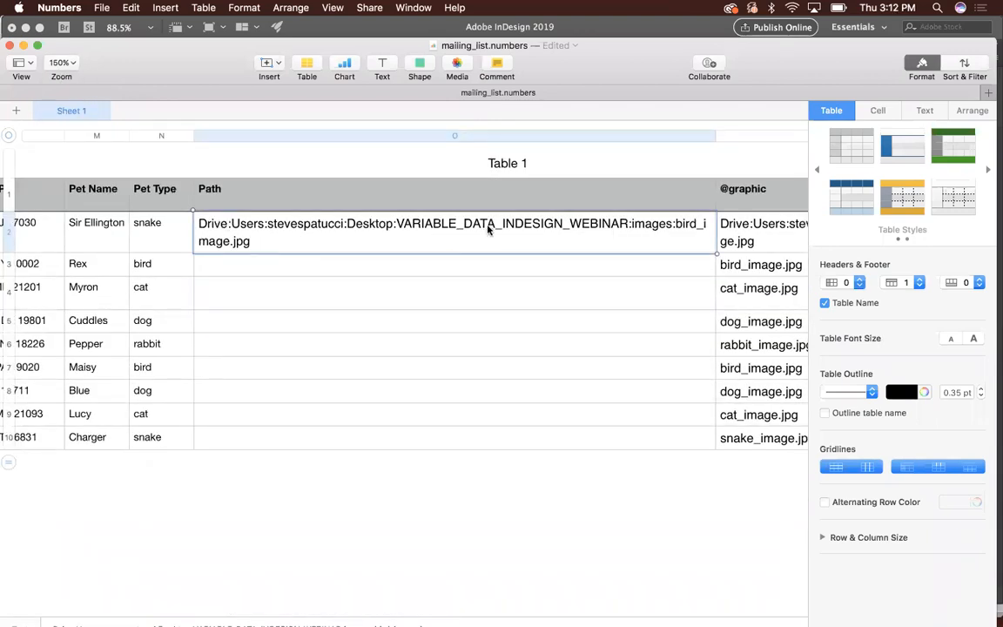
pyautogui.click(675, 225)
pyautogui.moveTo(675, 224); pyautogui.dragTo(687, 238)
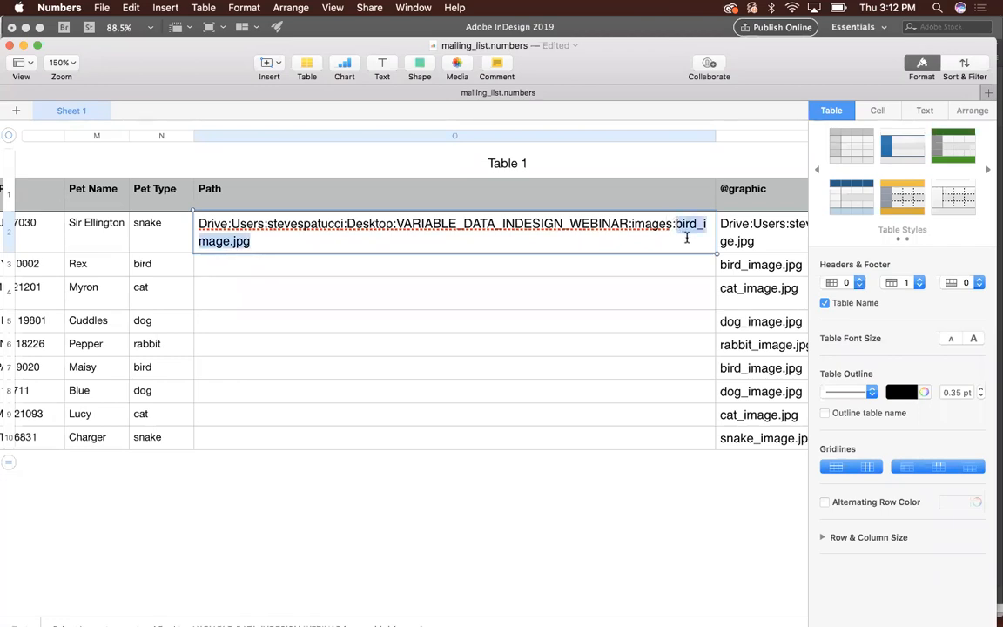
pyautogui.press('BackSpace')
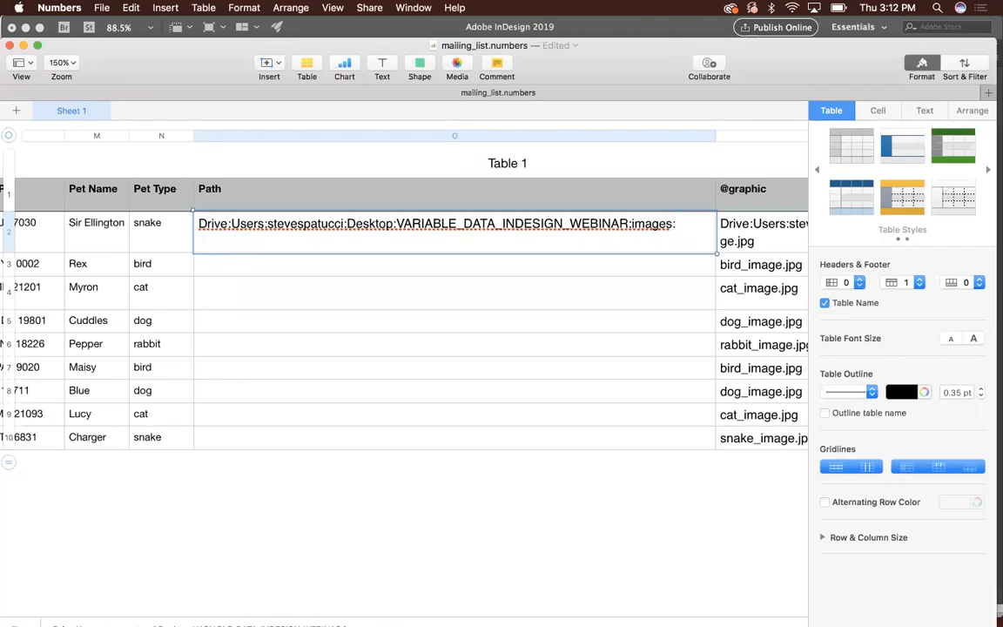
pyautogui.click(666, 271)
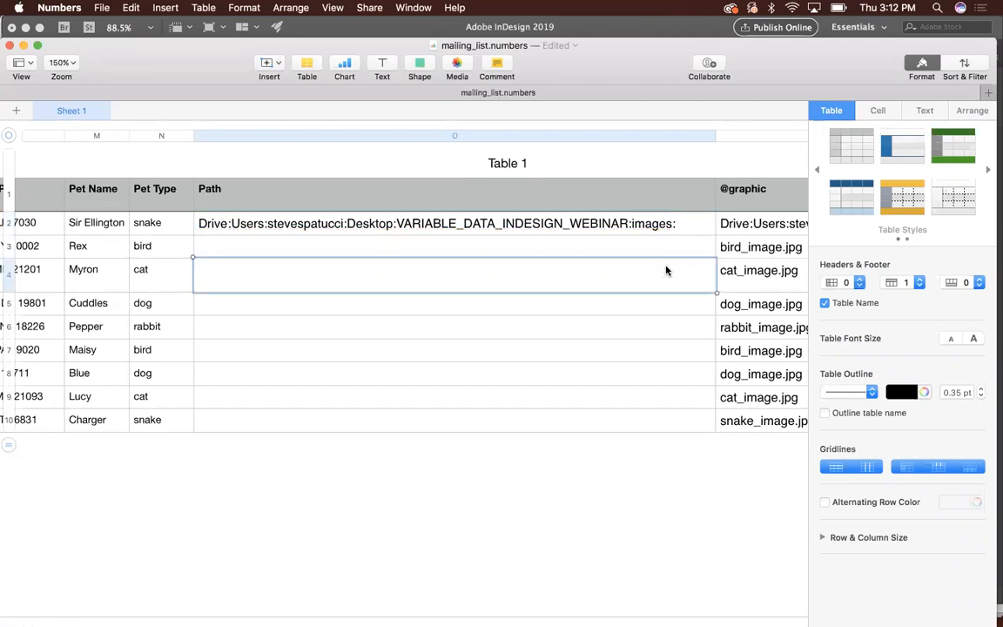
pyautogui.hscroll(1, 667, 270)
pyautogui.hscroll(-1, 668, 271)
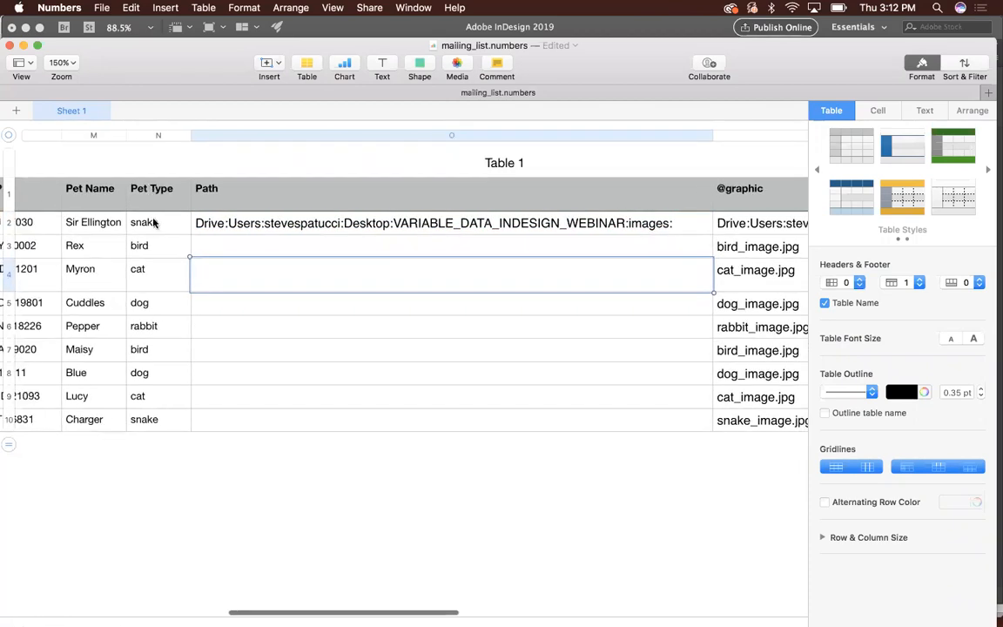
pyautogui.hscroll(3, 153, 302)
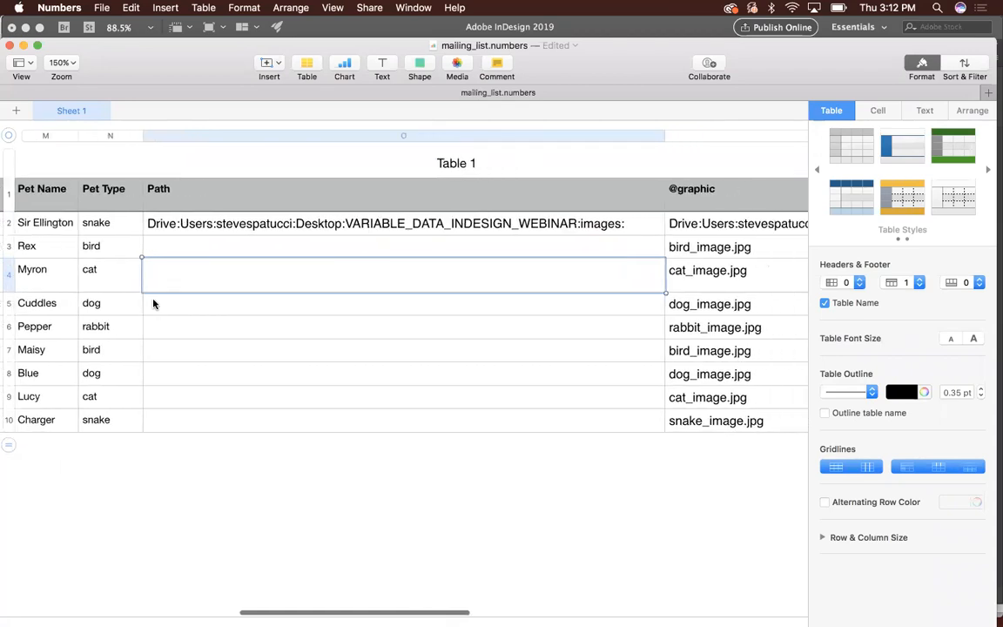
pyautogui.click(282, 224)
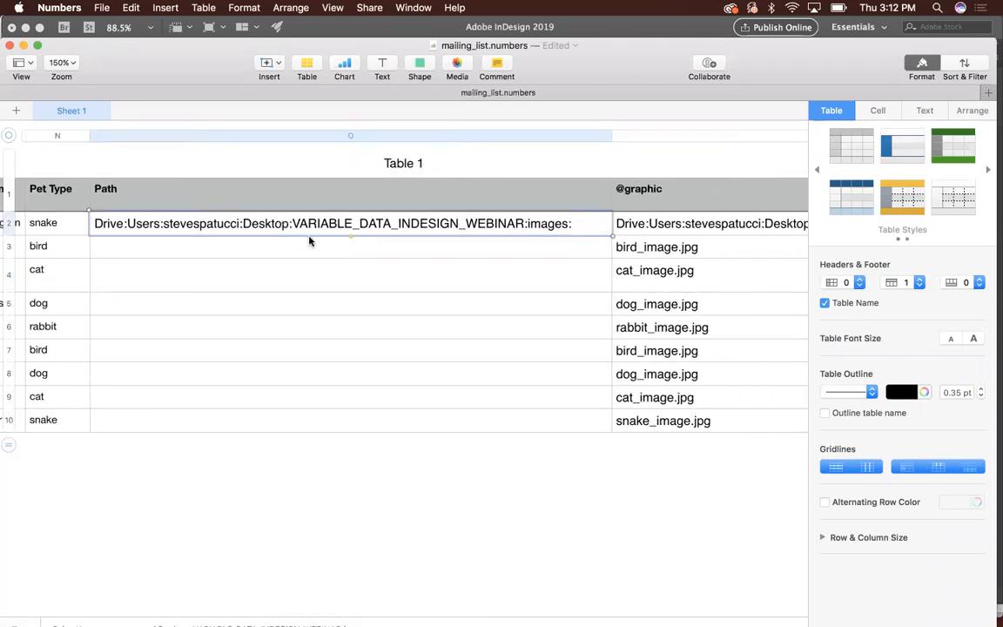
pyautogui.hscroll(3, 618, 245)
pyautogui.hscroll(2, 617, 245)
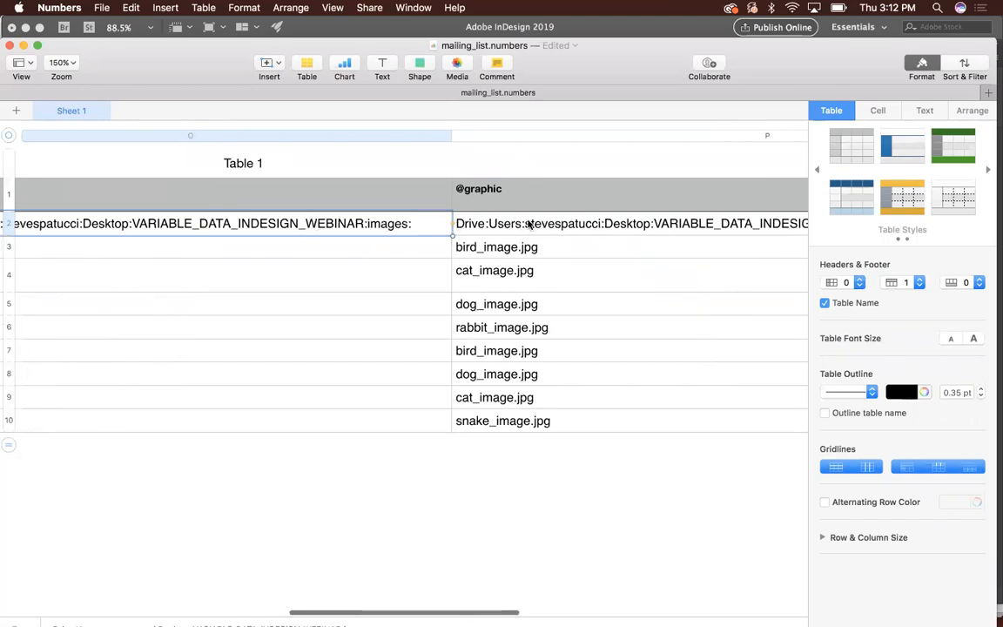
pyautogui.hscroll(8, 534, 224)
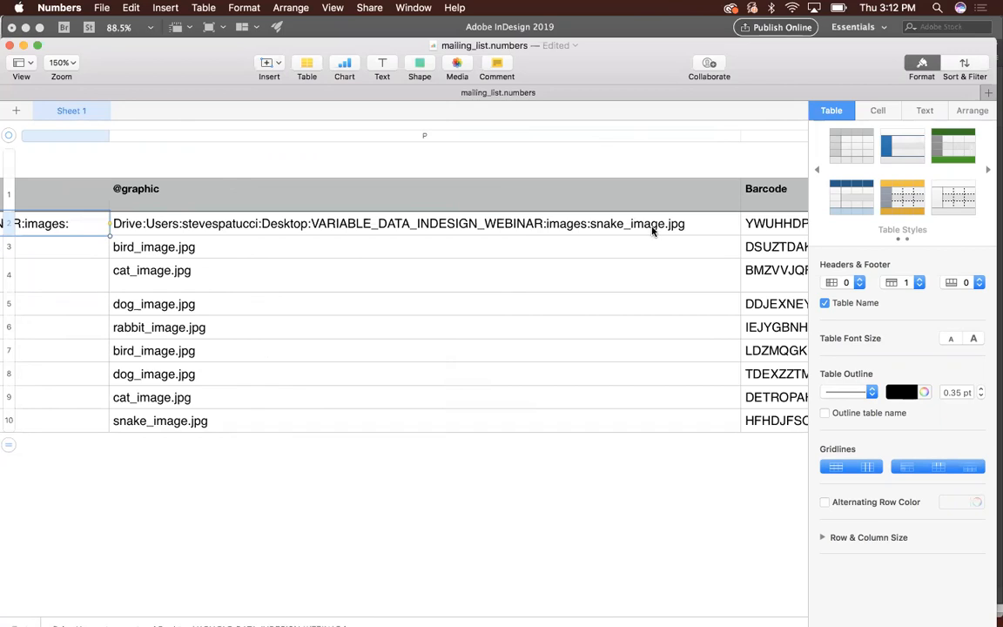
# - Fill the row 2 images folder path down the Path column through row 10
pyautogui.hscroll(-12, 653, 230)
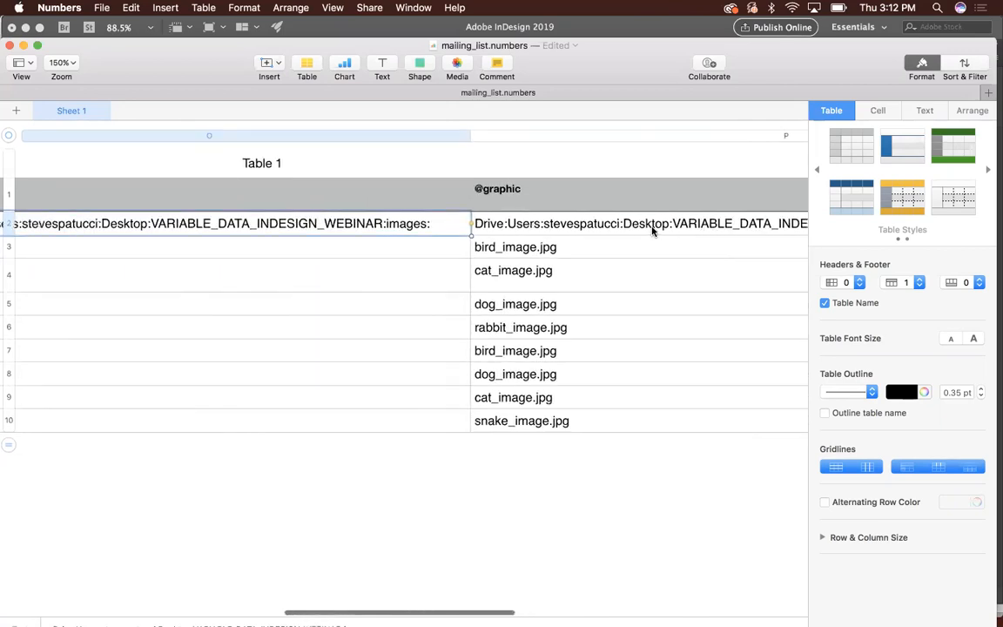
pyautogui.hscroll(-1, 653, 230)
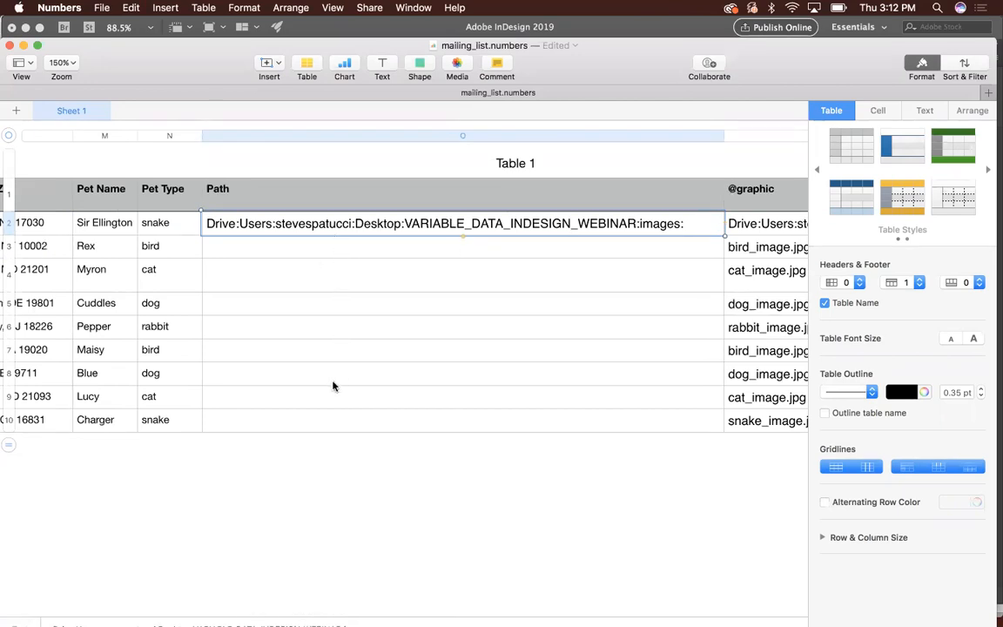
pyautogui.keyDown('shift'); pyautogui.click(322, 426); pyautogui.keyUp('shift')
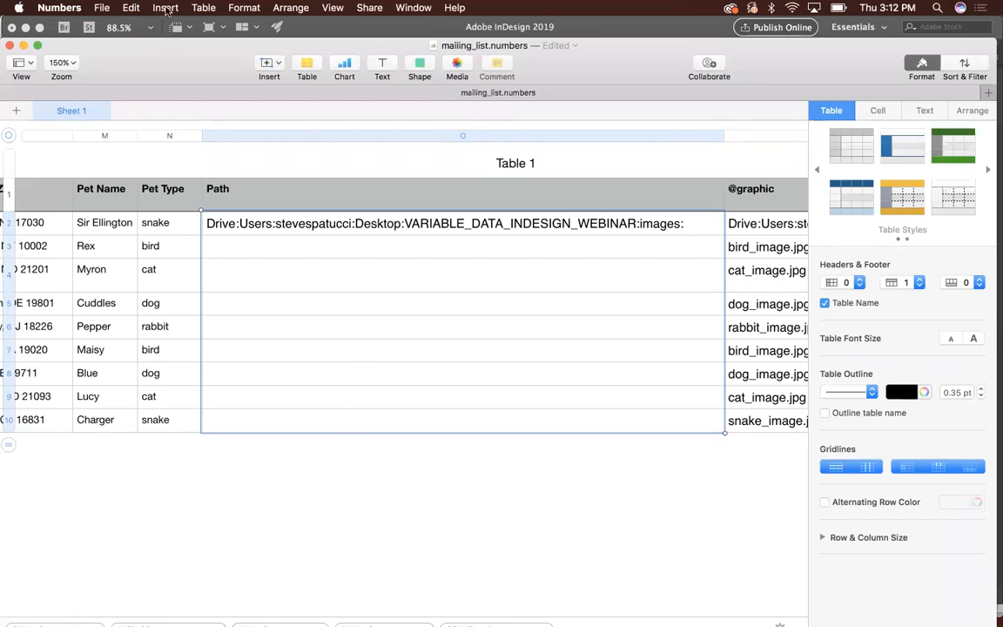
pyautogui.click(132, 8)
pyautogui.click(143, 86)
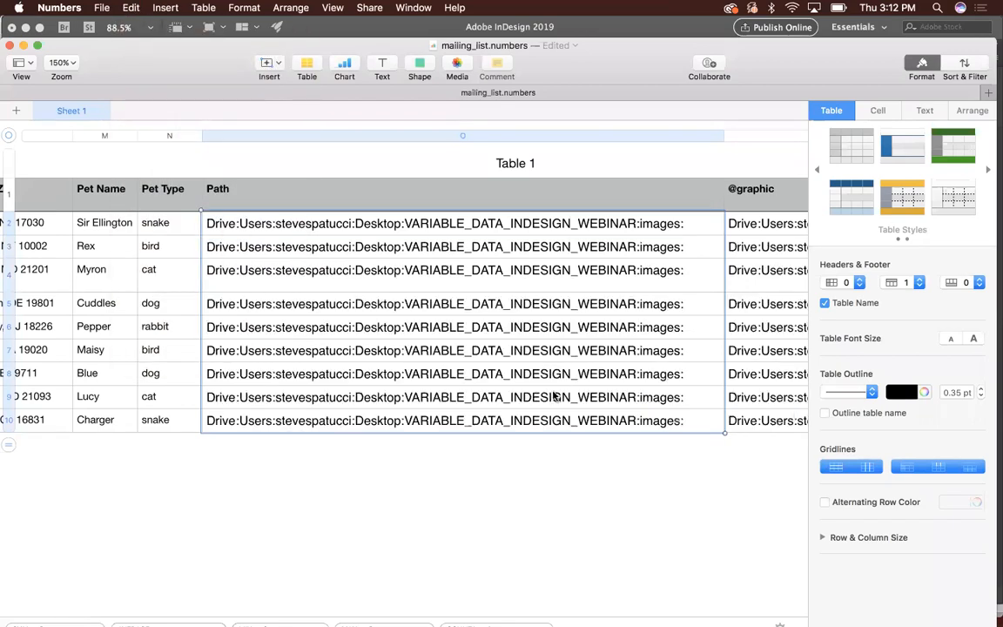
pyautogui.hscroll(15, 554, 396)
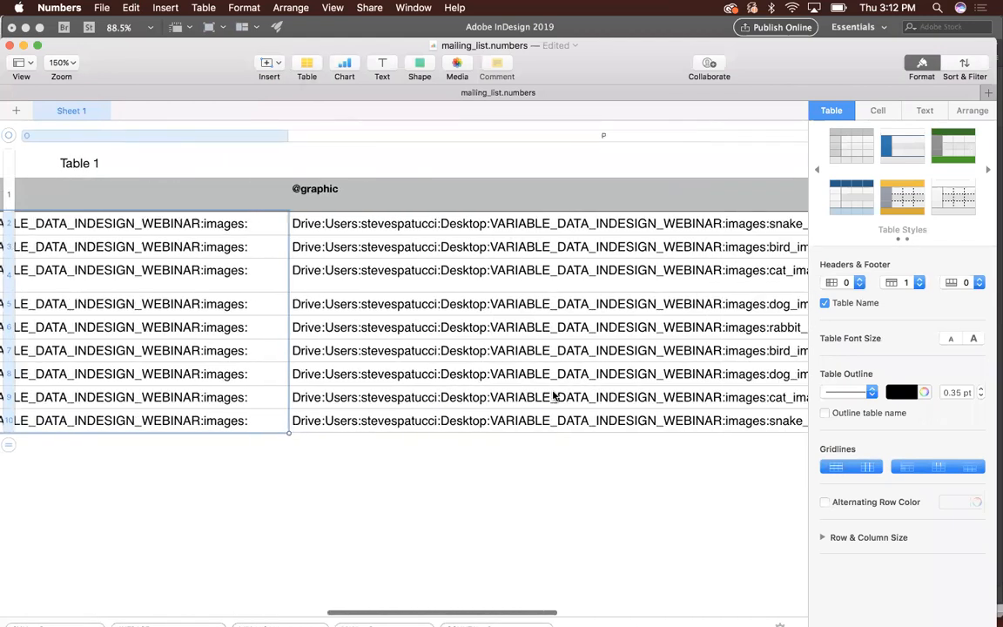
pyautogui.hscroll(2, 554, 396)
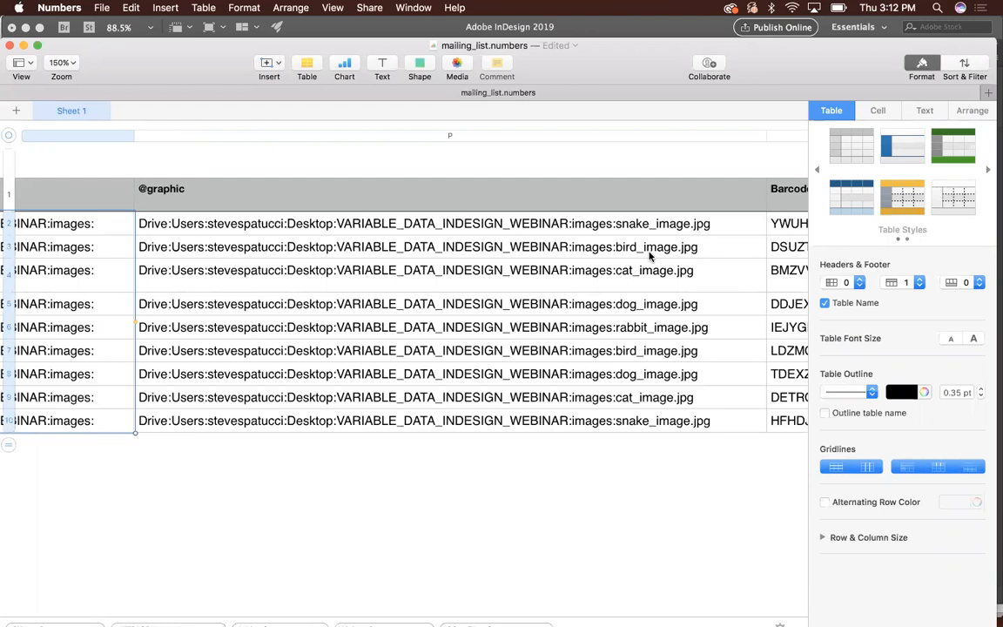
# - Export the spreadsheet as CSV with Unicode (UTF-8) encoding, replacing mailing_list.csv in the VARIABLE_DATA_INDESIGN_WEBINAR folder
pyautogui.hscroll(-15, 649, 255)
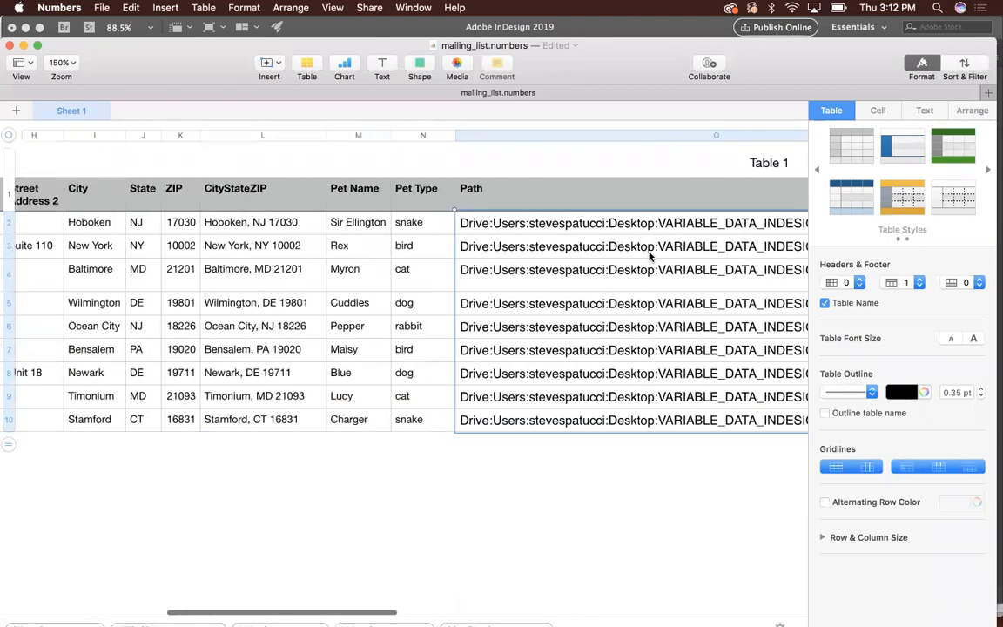
pyautogui.hscroll(-10, 649, 255)
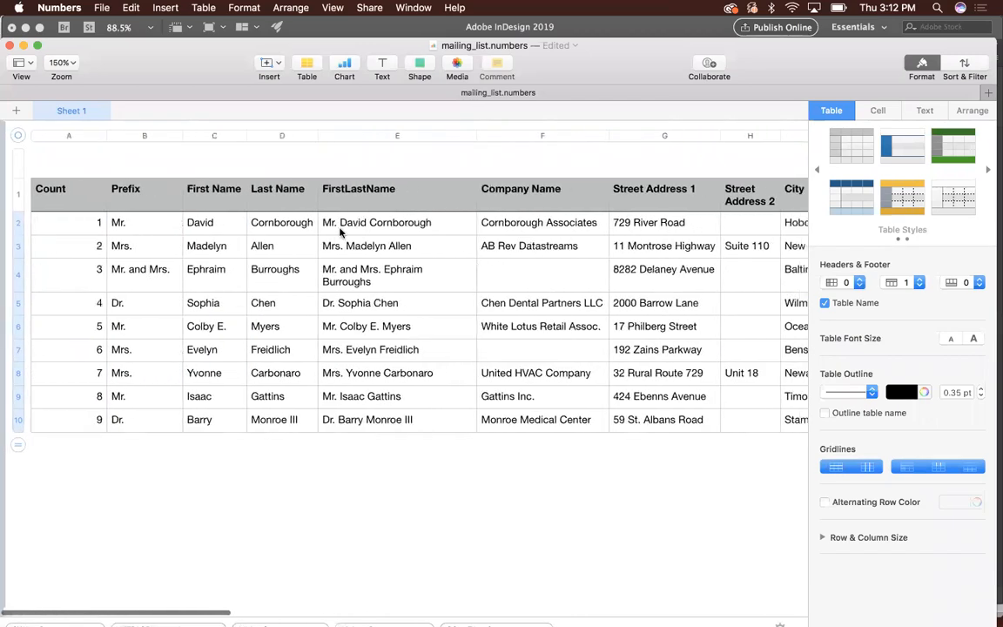
pyautogui.click(101, 8)
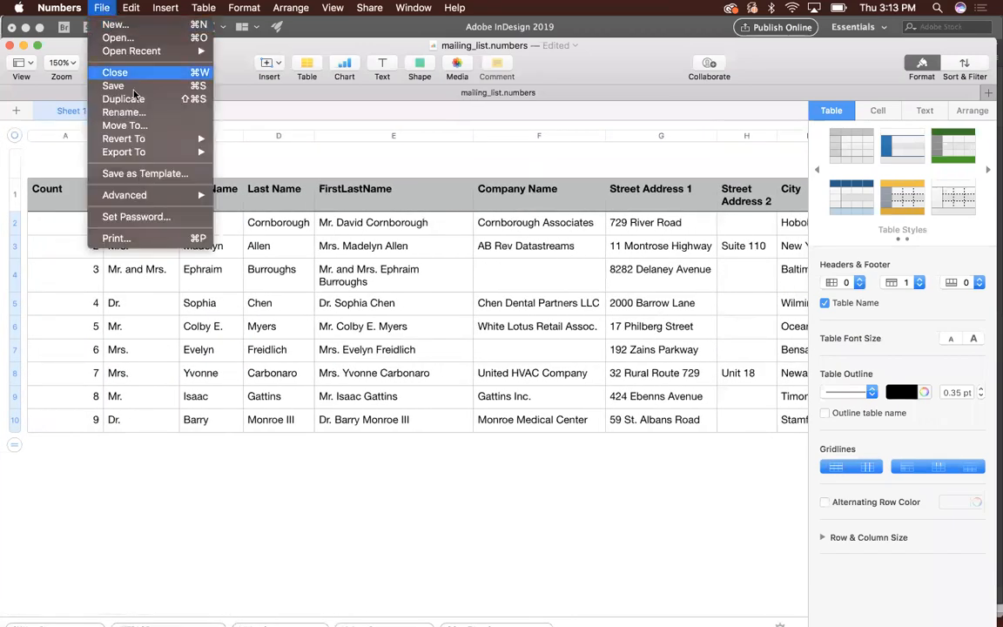
pyautogui.moveTo(142, 153)
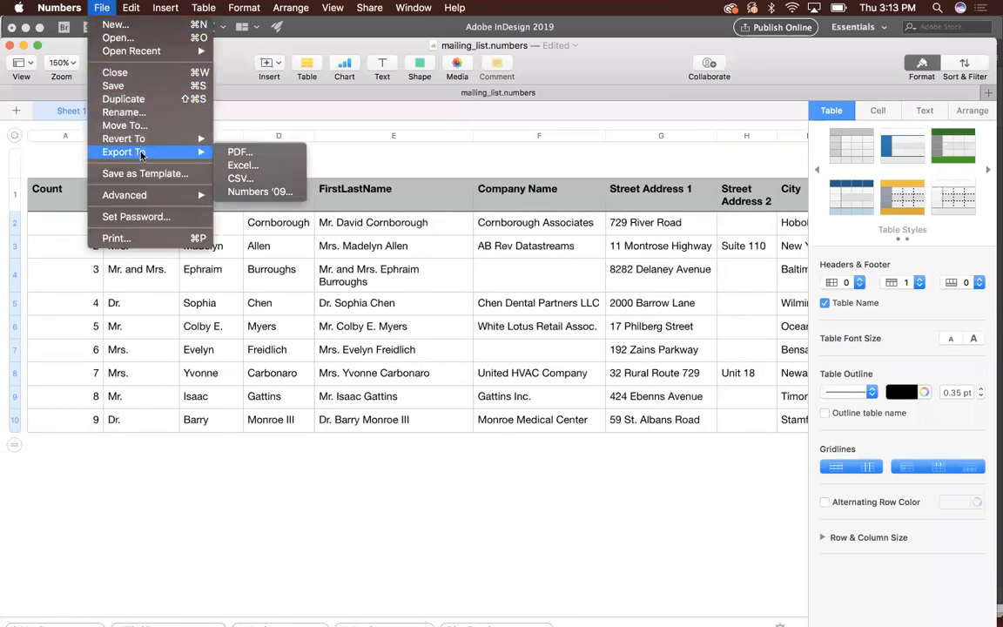
pyautogui.click(241, 179)
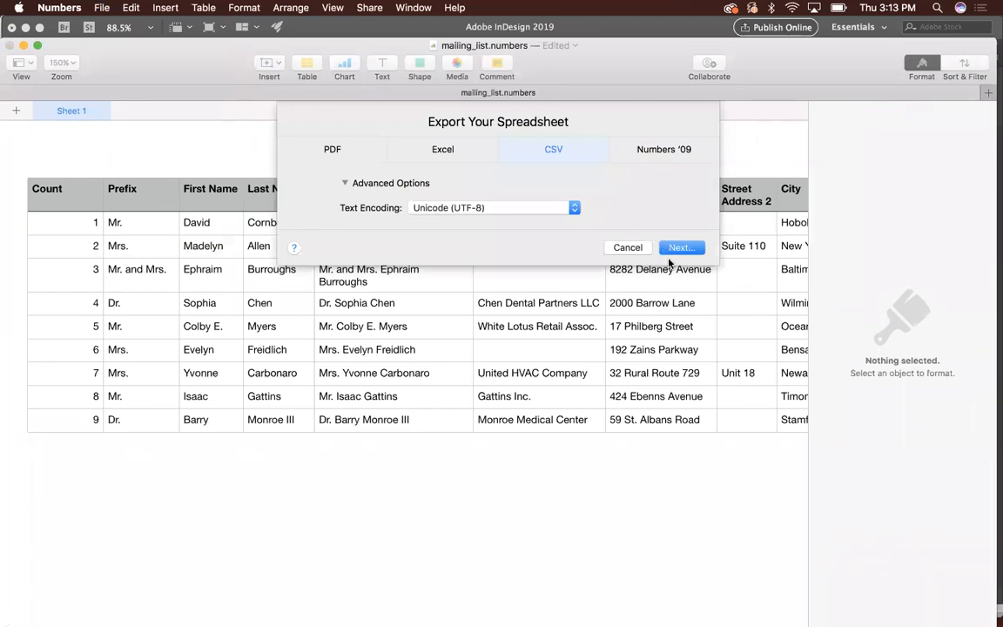
pyautogui.click(615, 247)
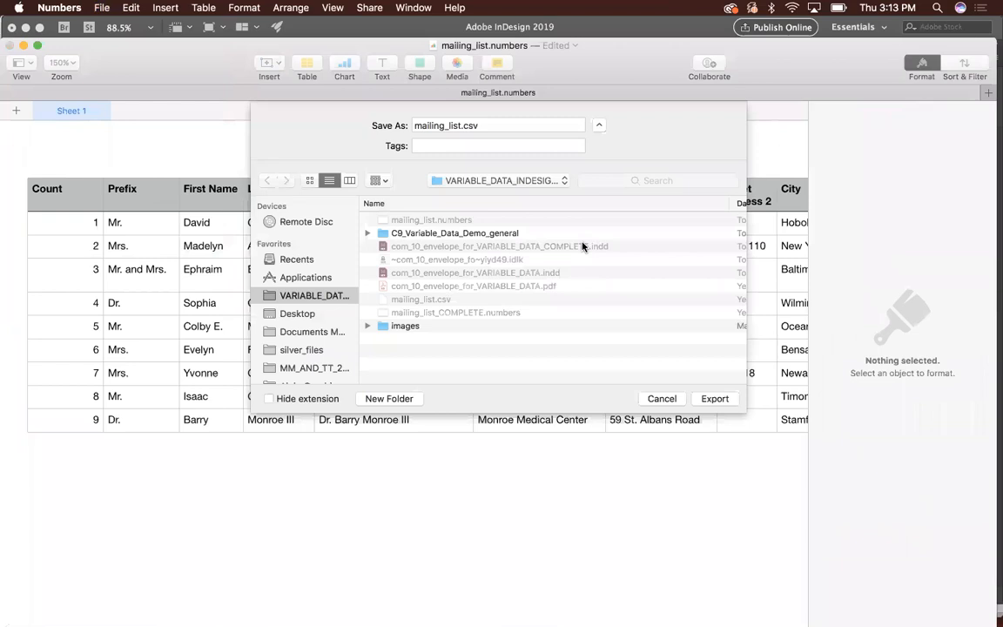
pyautogui.click(710, 397)
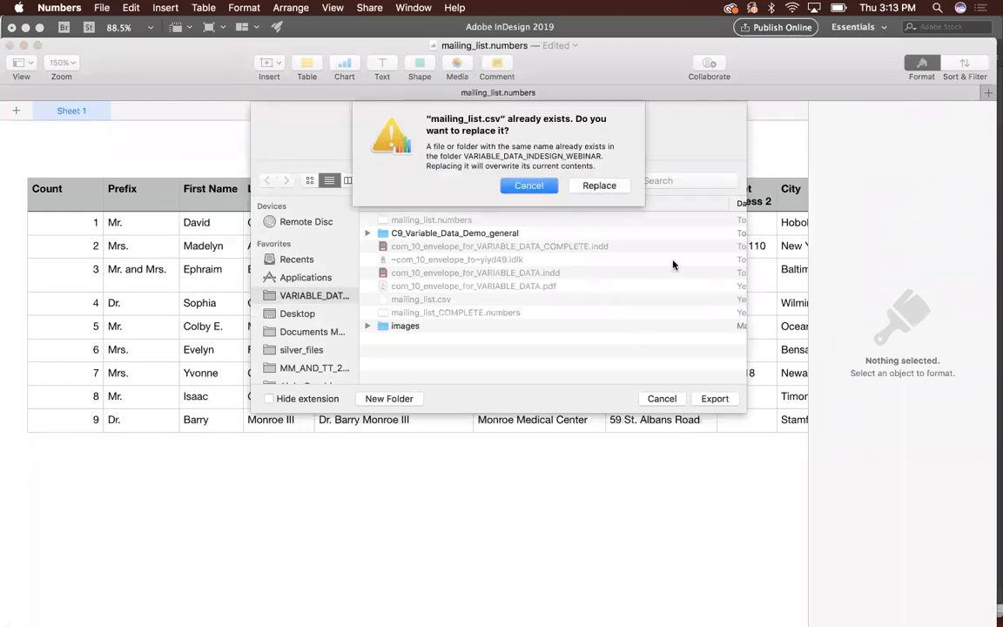
pyautogui.click(610, 187)
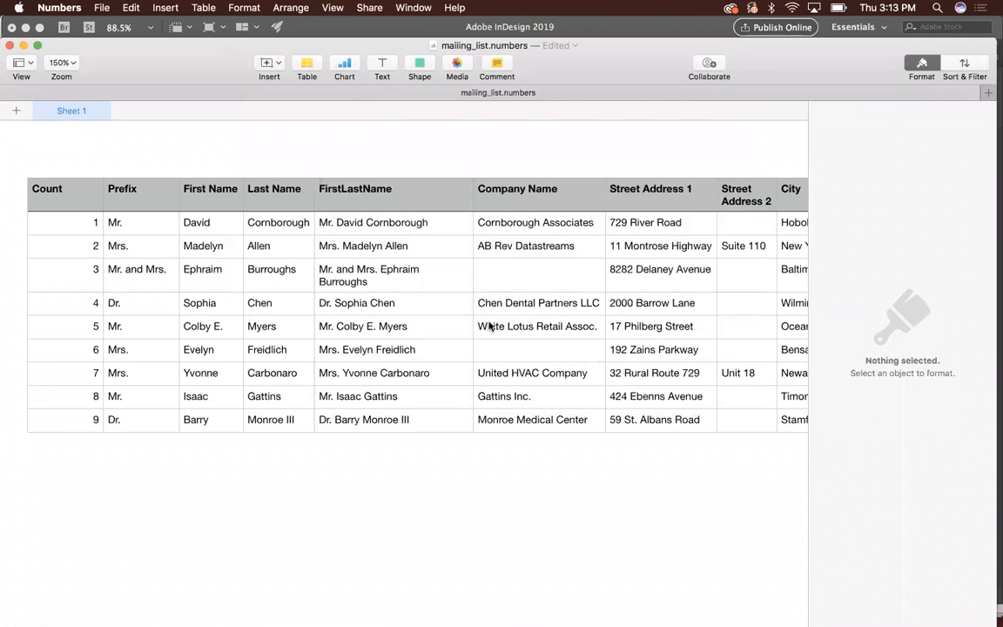
# - Switch to InDesign, delete the placed bird image from the envelope and hide the document's links
pyautogui.press('super+Tab')
pyautogui.click(382, 329)
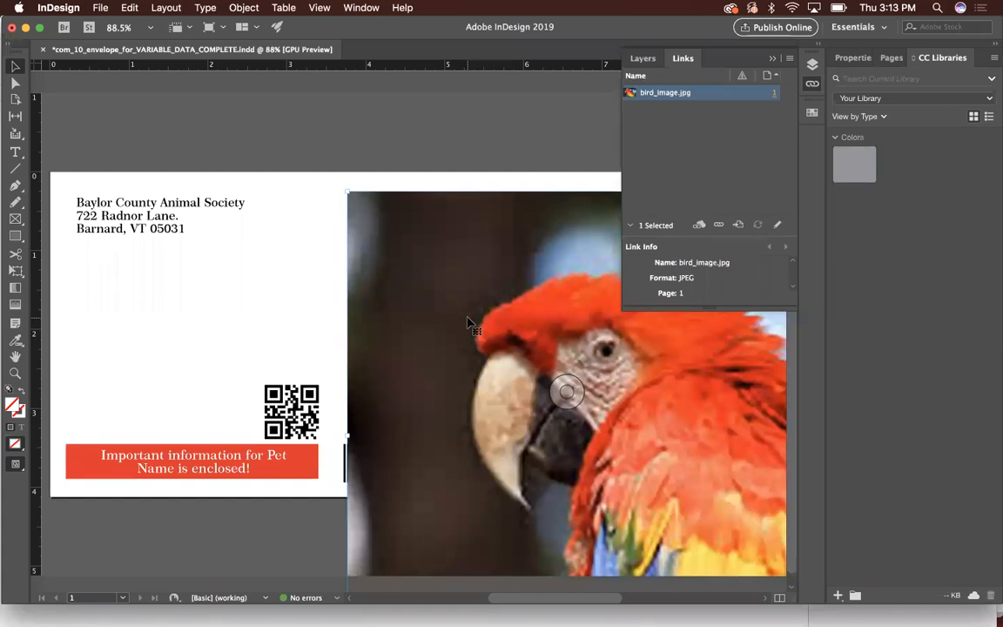
pyautogui.press('Delete')
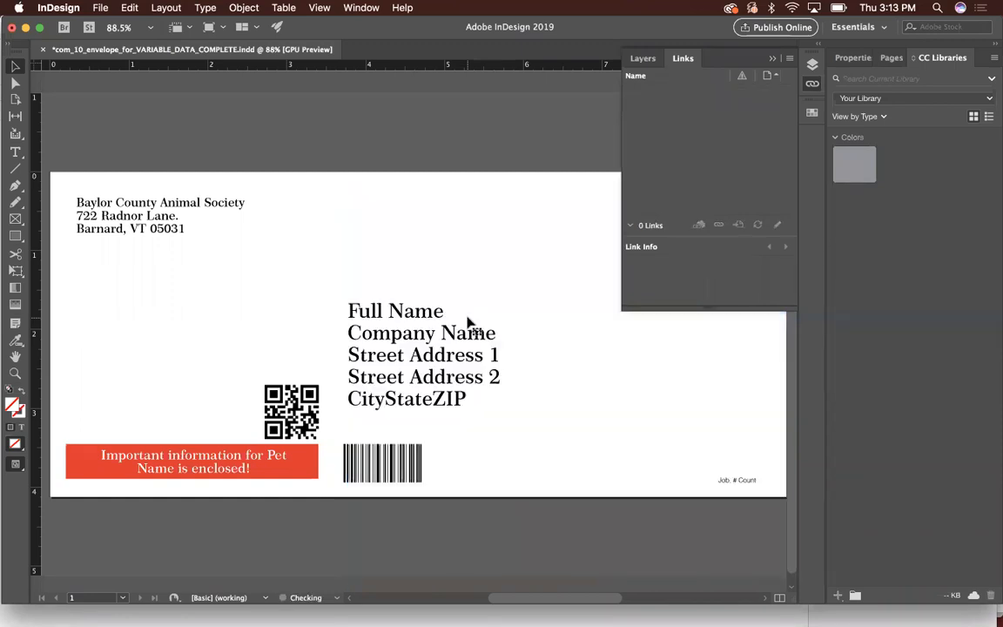
pyautogui.click(698, 56)
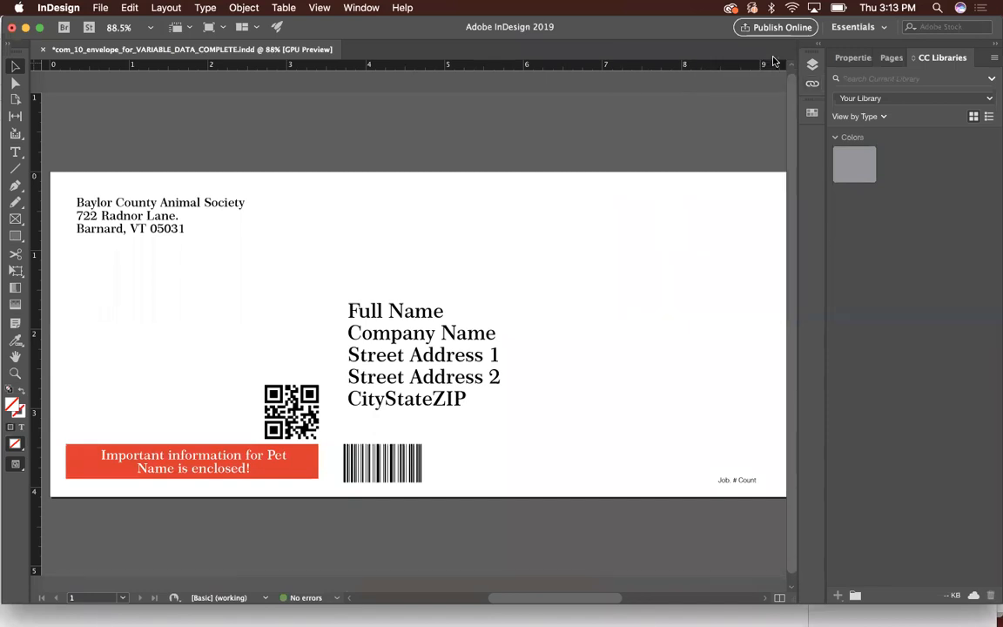
# - Bring up the Data Merge utility and move it inward over the envelope page
pyautogui.click(370, 8)
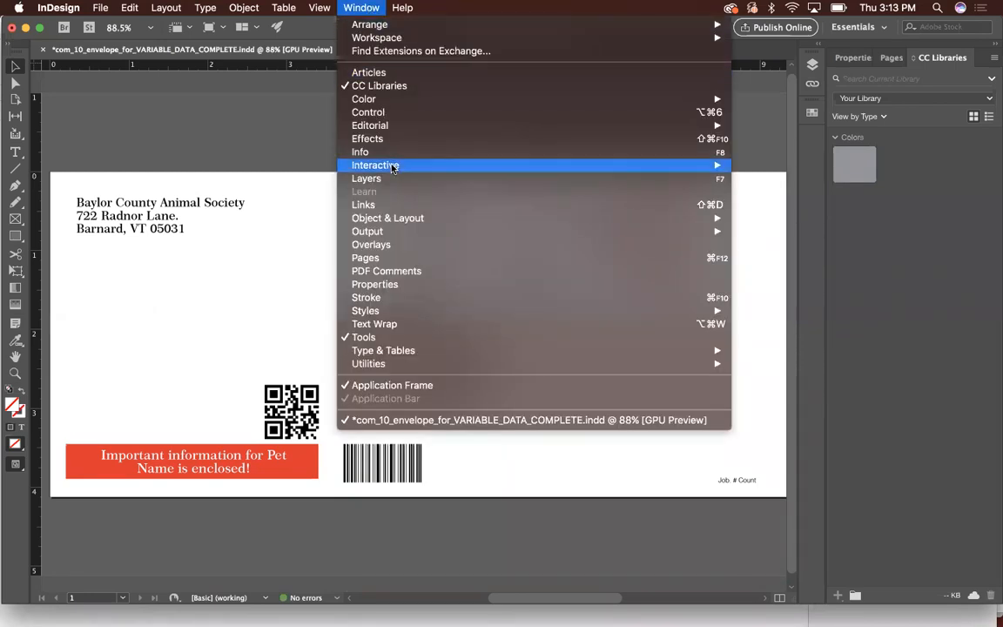
pyautogui.moveTo(382, 365)
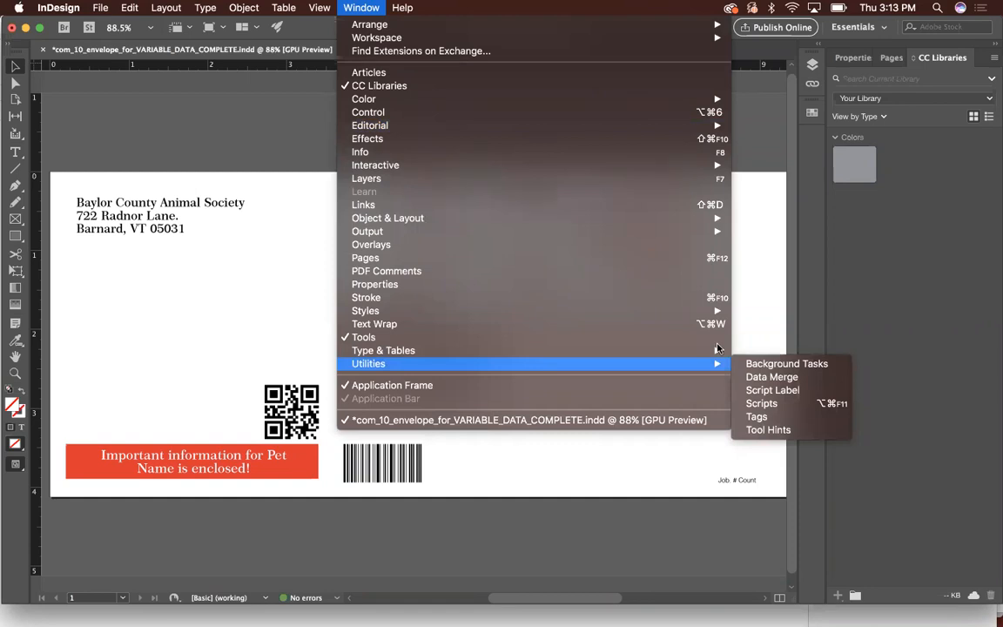
pyautogui.click(797, 375)
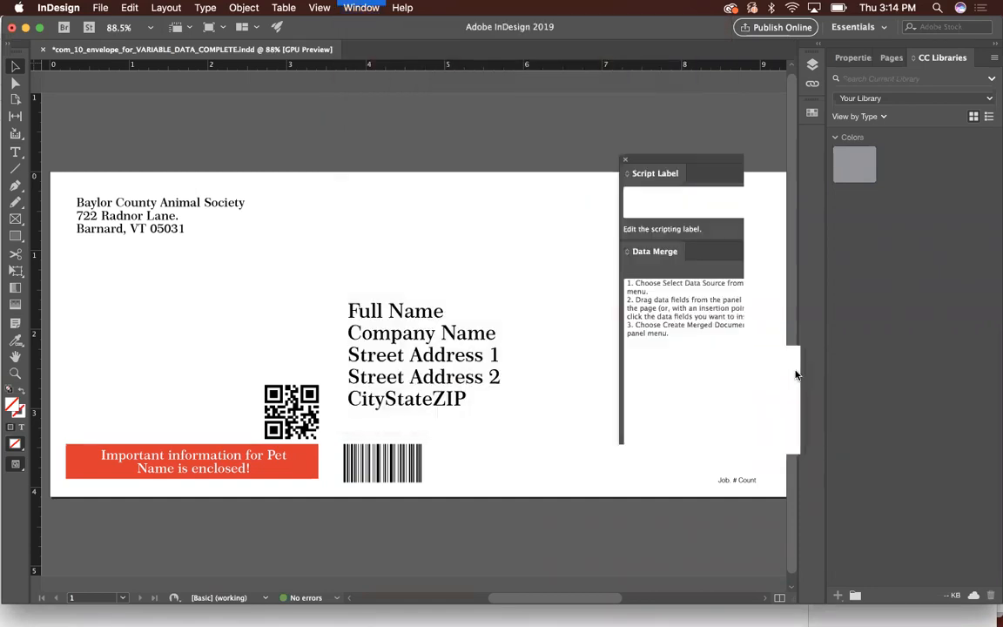
pyautogui.moveTo(695, 162); pyautogui.dragTo(606, 140)
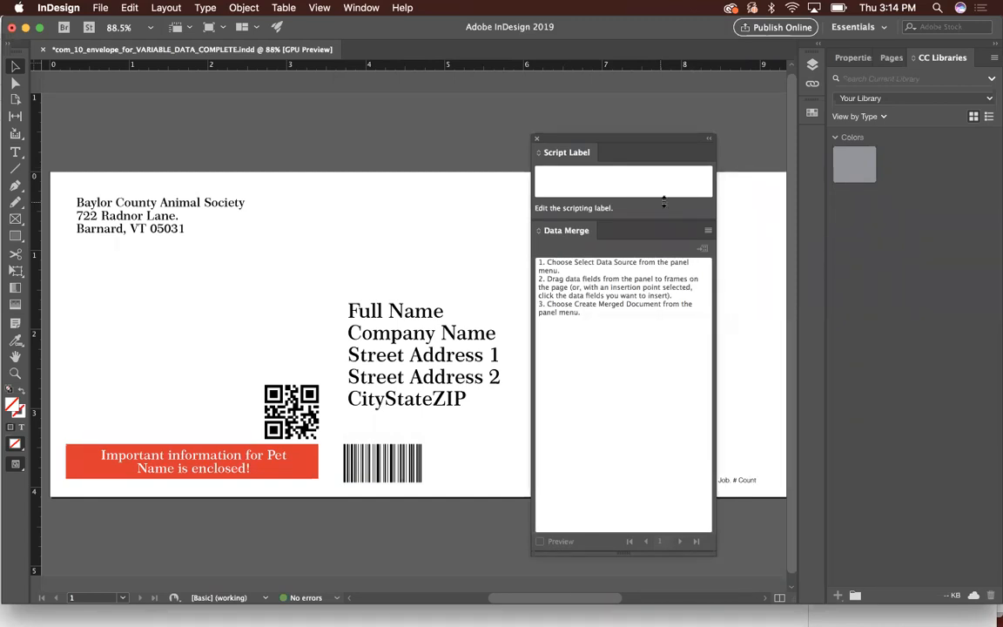
# - Select mailing_list.csv as the data merge source and enlarge the field list to show every field
pyautogui.click(708, 231)
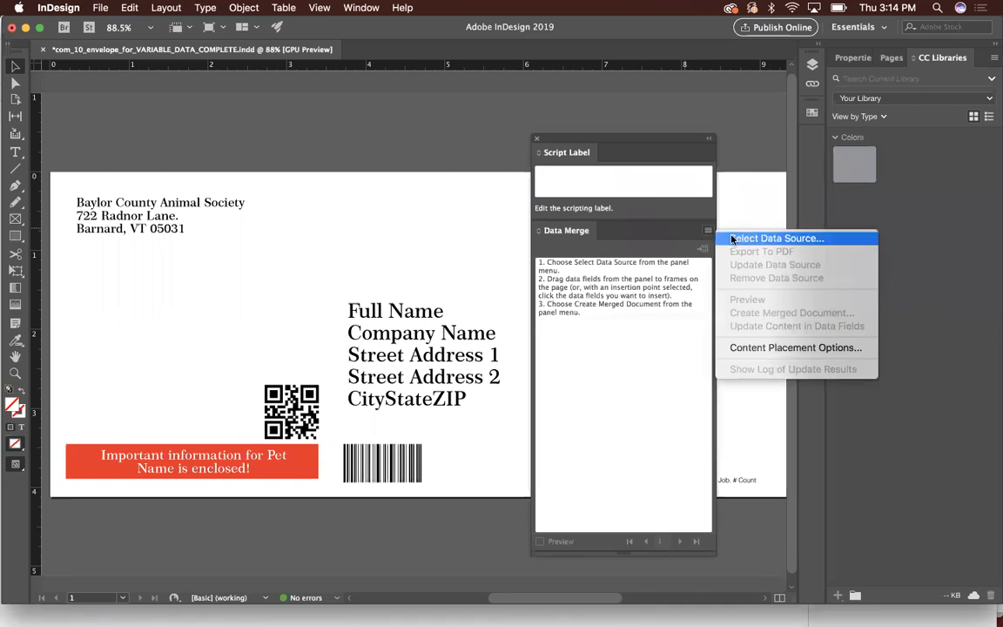
pyautogui.click(733, 239)
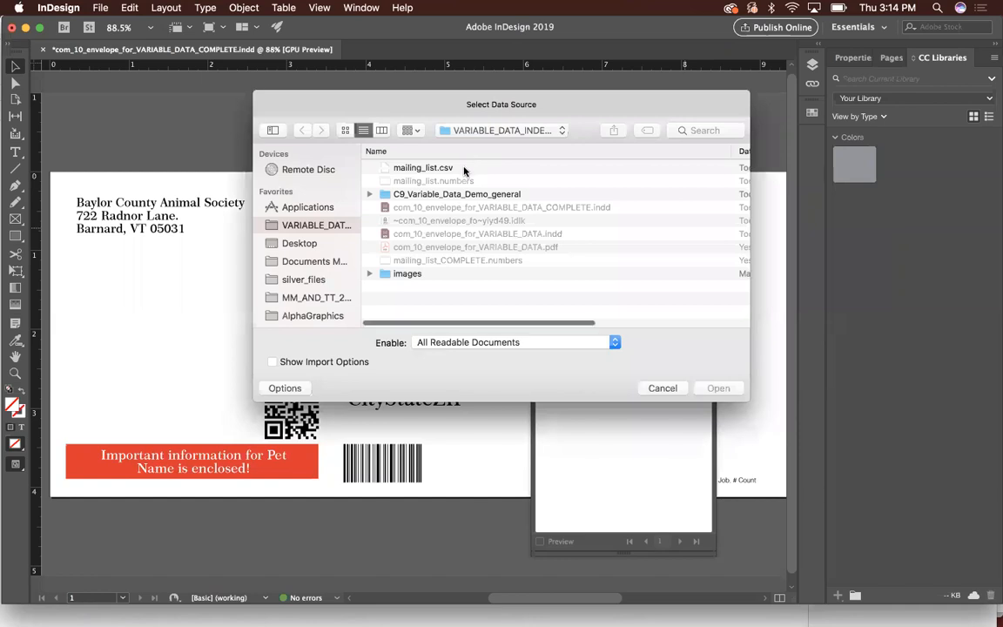
pyautogui.click(457, 169)
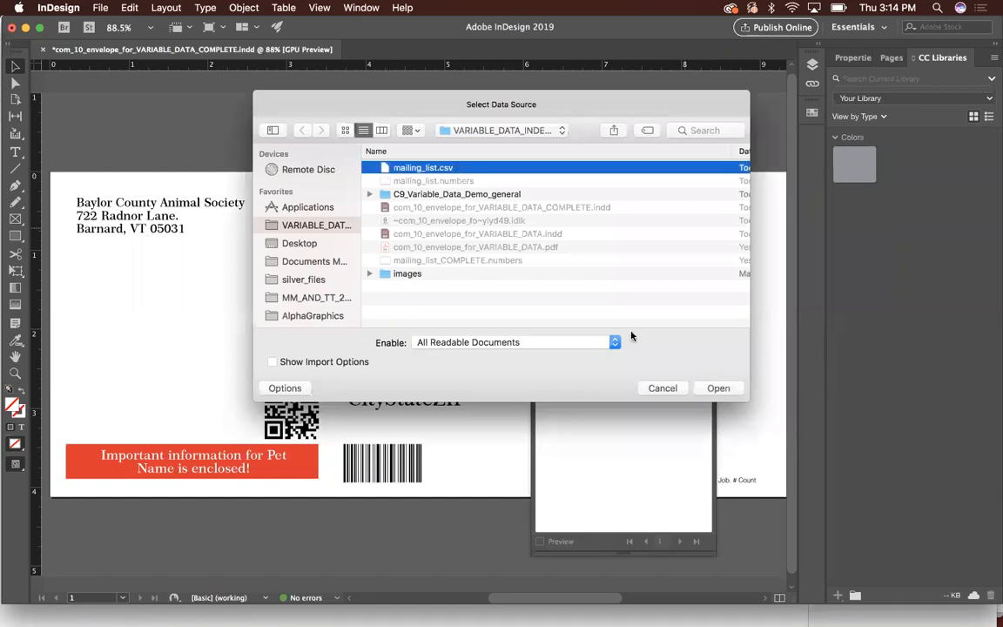
pyautogui.click(716, 388)
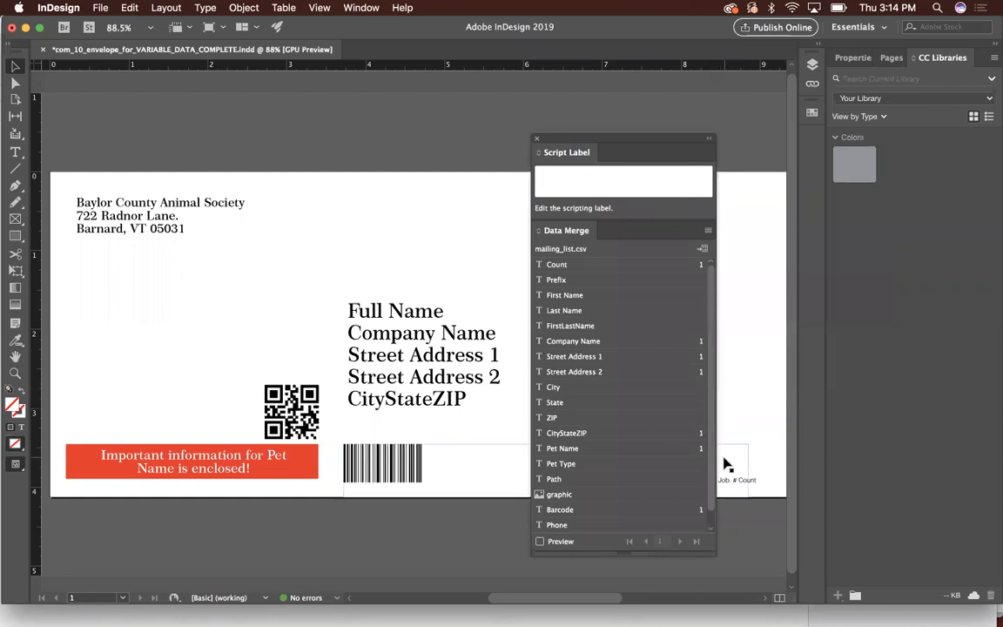
pyautogui.moveTo(712, 551); pyautogui.dragTo(734, 575)
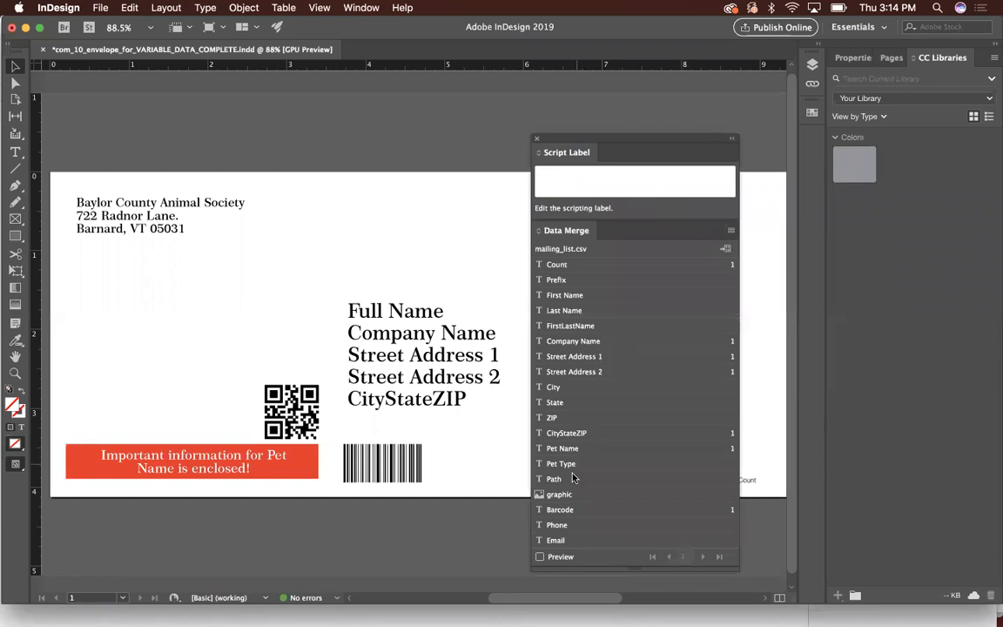
pyautogui.click(567, 496)
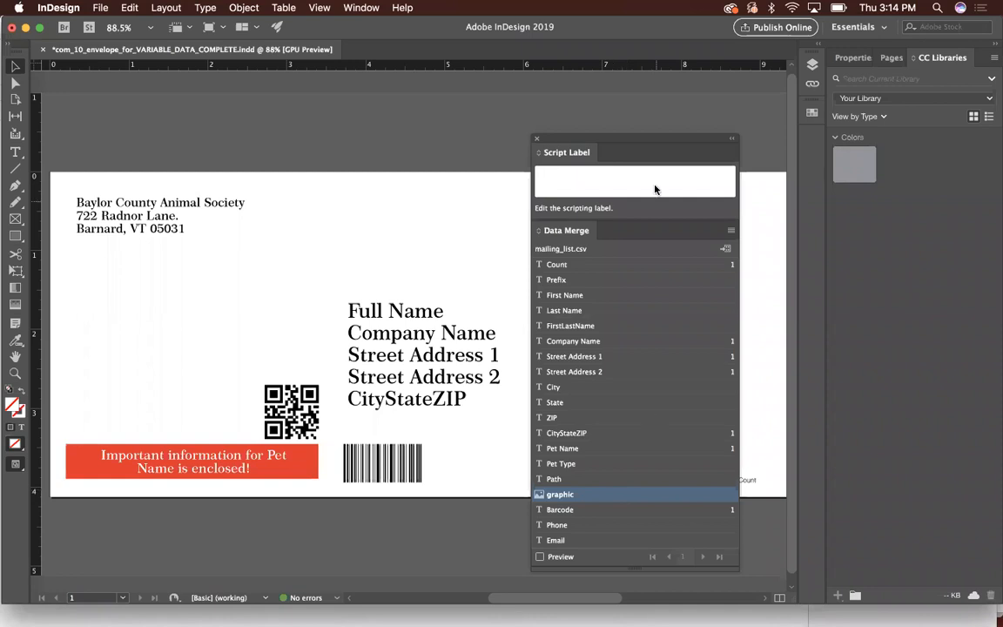
pyautogui.moveTo(652, 138); pyautogui.dragTo(687, 140)
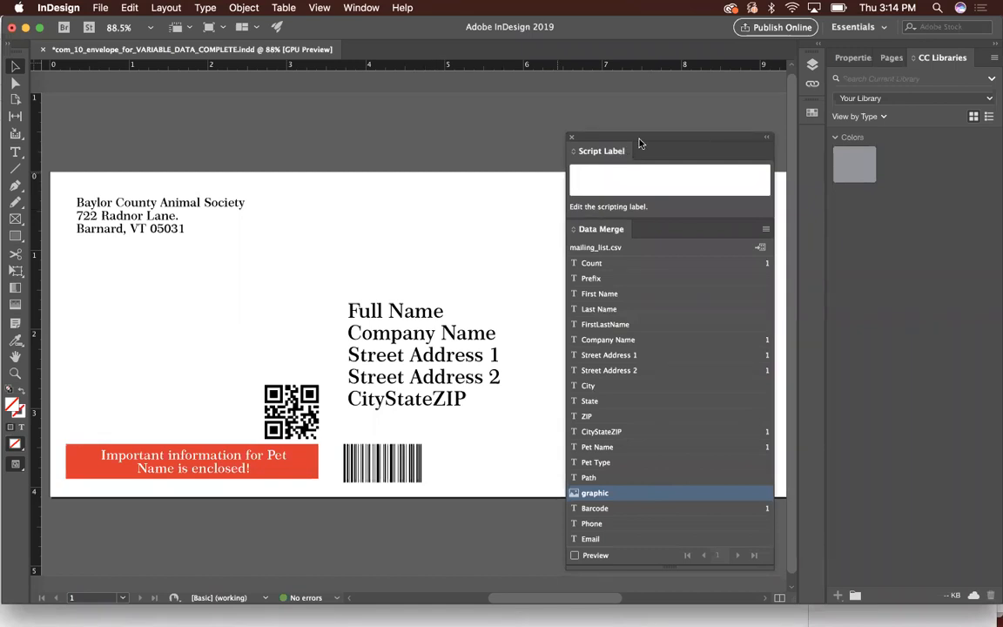
pyautogui.moveTo(629, 138); pyautogui.dragTo(670, 141)
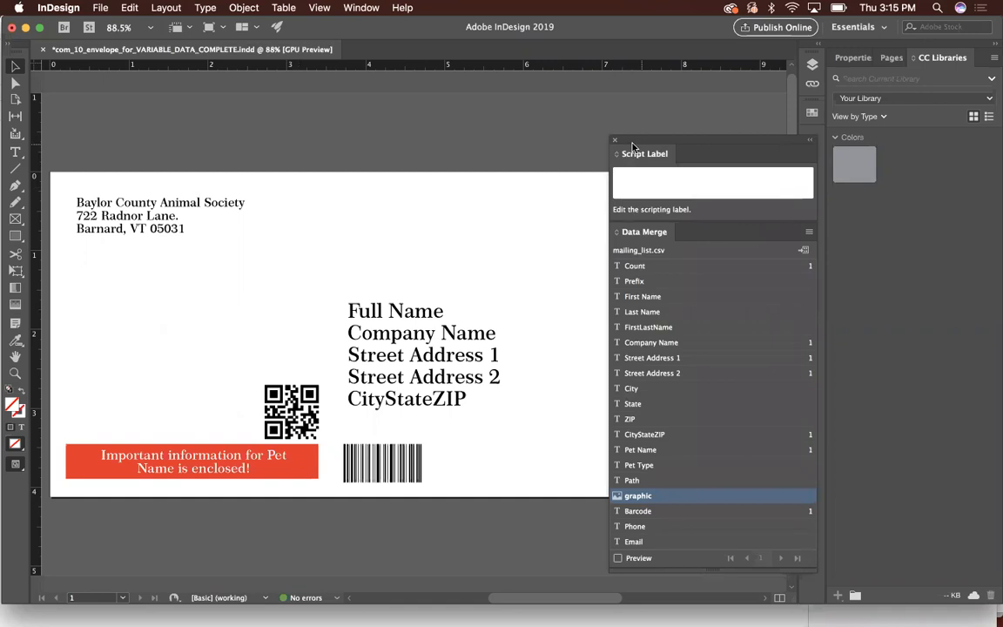
pyautogui.moveTo(632, 142); pyautogui.dragTo(541, 144)
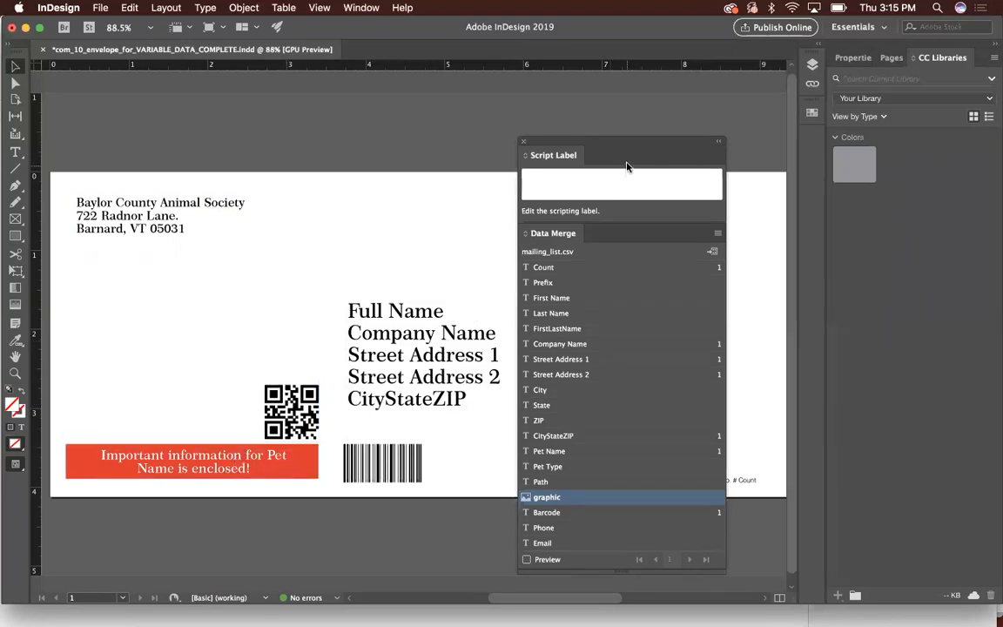
pyautogui.moveTo(628, 142); pyautogui.dragTo(562, 145)
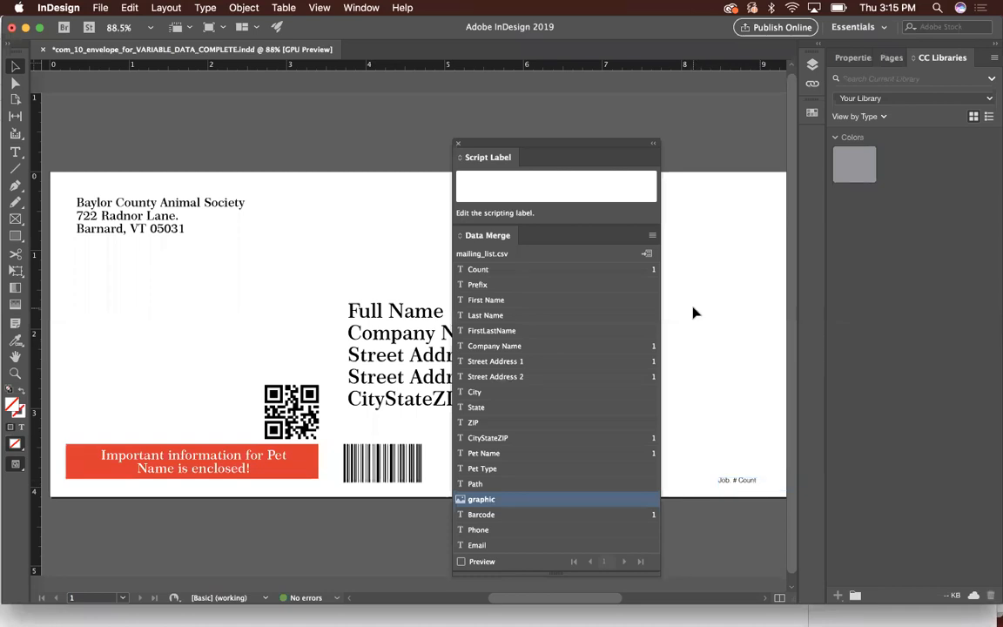
# - Uncover the address block and replace its Full Name placeholder with the FirstLastName data field
pyautogui.moveTo(650, 143); pyautogui.dragTo(786, 141)
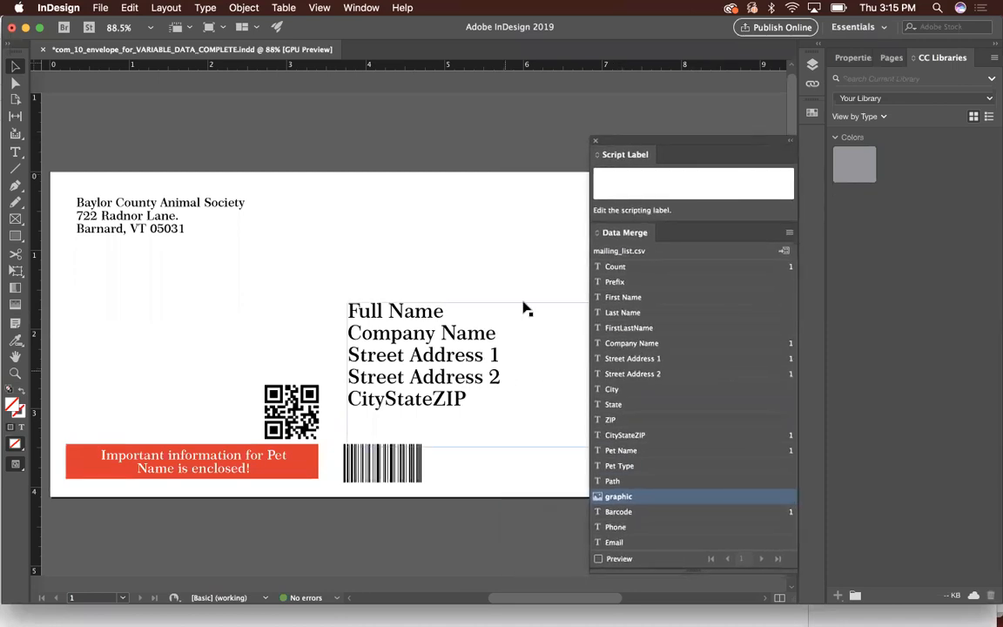
pyautogui.press('t')
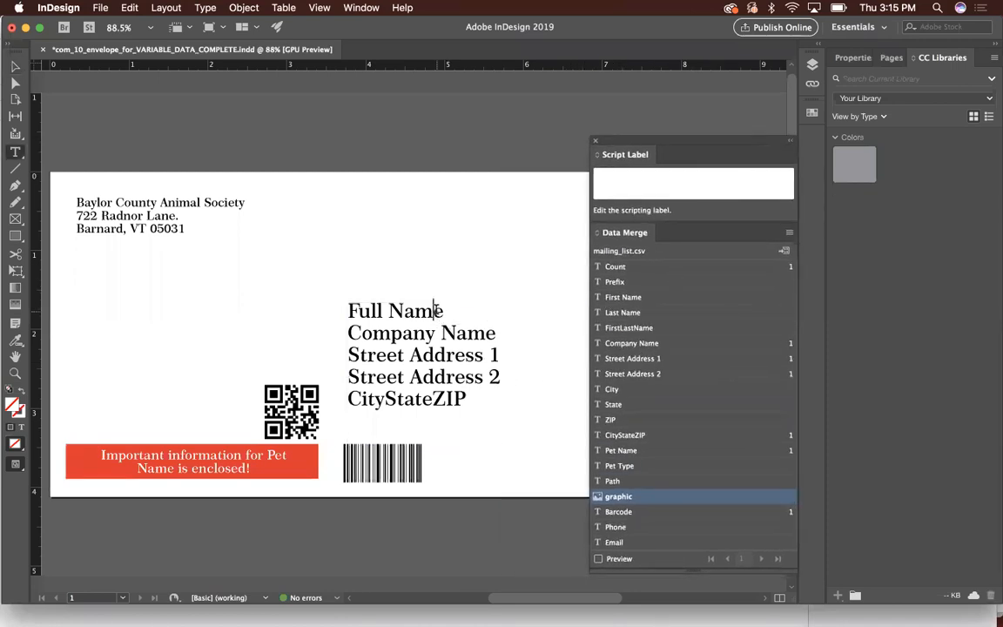
pyautogui.moveTo(453, 311); pyautogui.dragTo(344, 309)
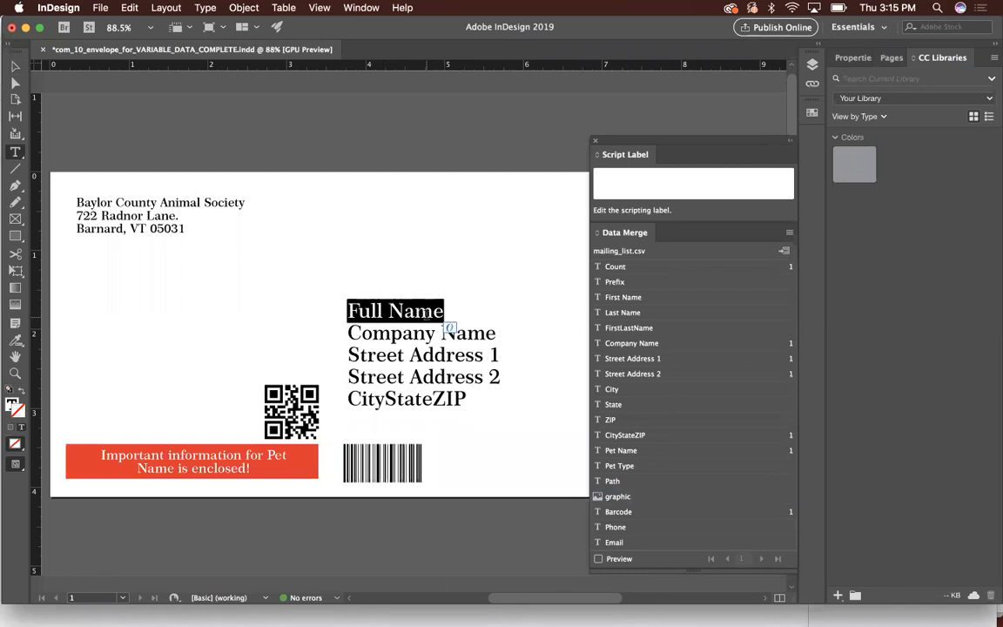
pyautogui.click(641, 328)
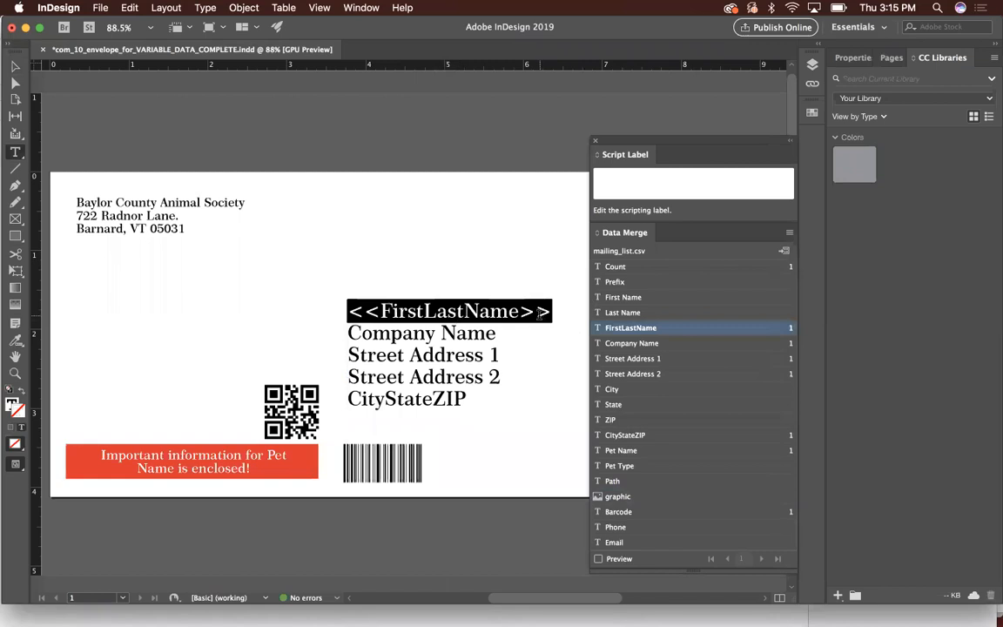
# - Replace the Company Name, Street Address 1, Street Address 2 and CityStateZIP placeholders in the address block with their matching data fields
pyautogui.moveTo(498, 334); pyautogui.dragTo(342, 329)
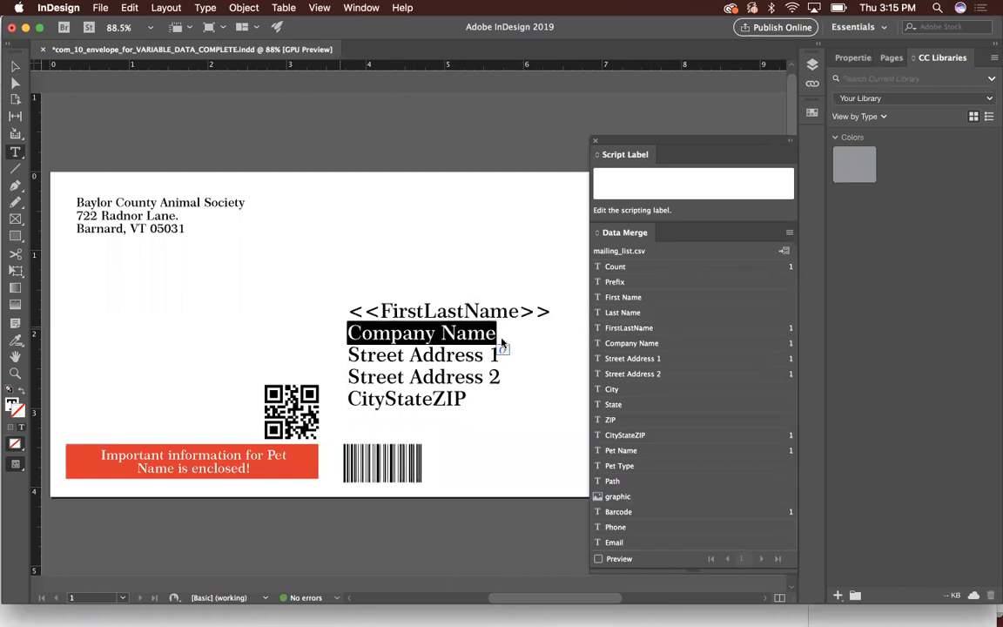
pyautogui.click(649, 345)
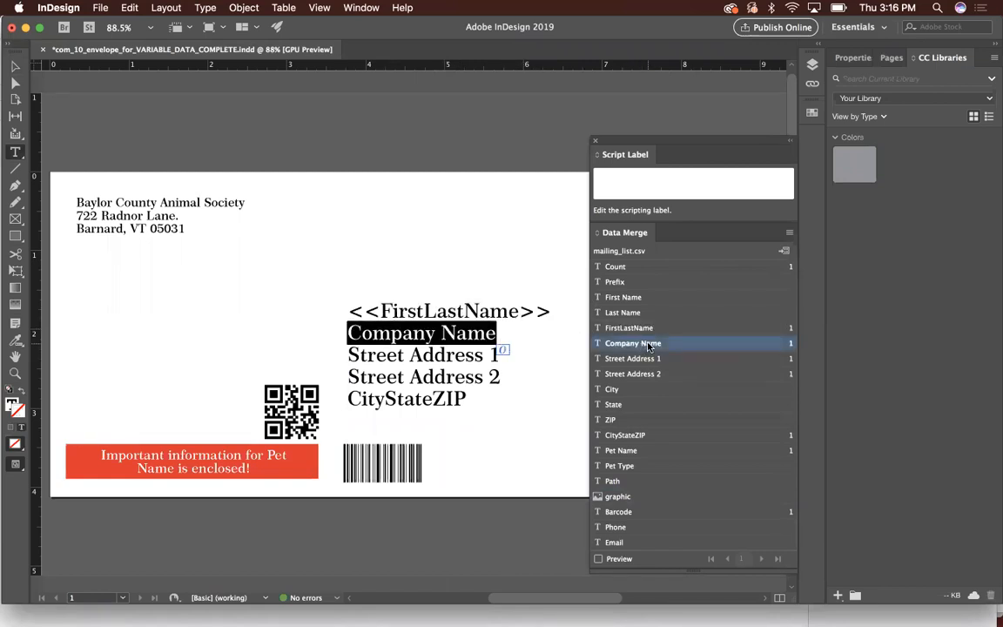
pyautogui.click(649, 345)
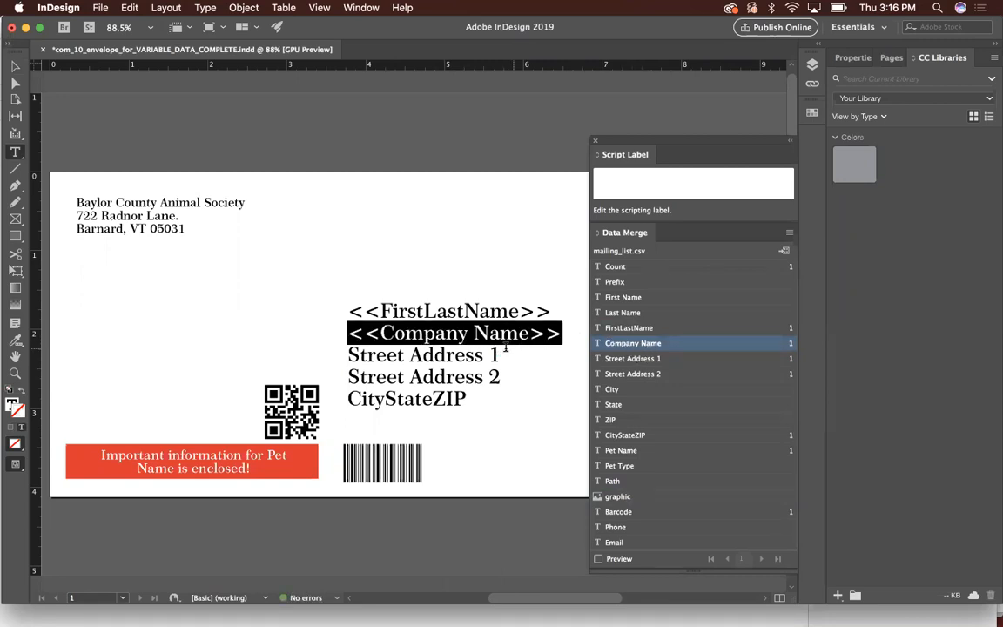
pyautogui.moveTo(501, 355); pyautogui.dragTo(339, 345)
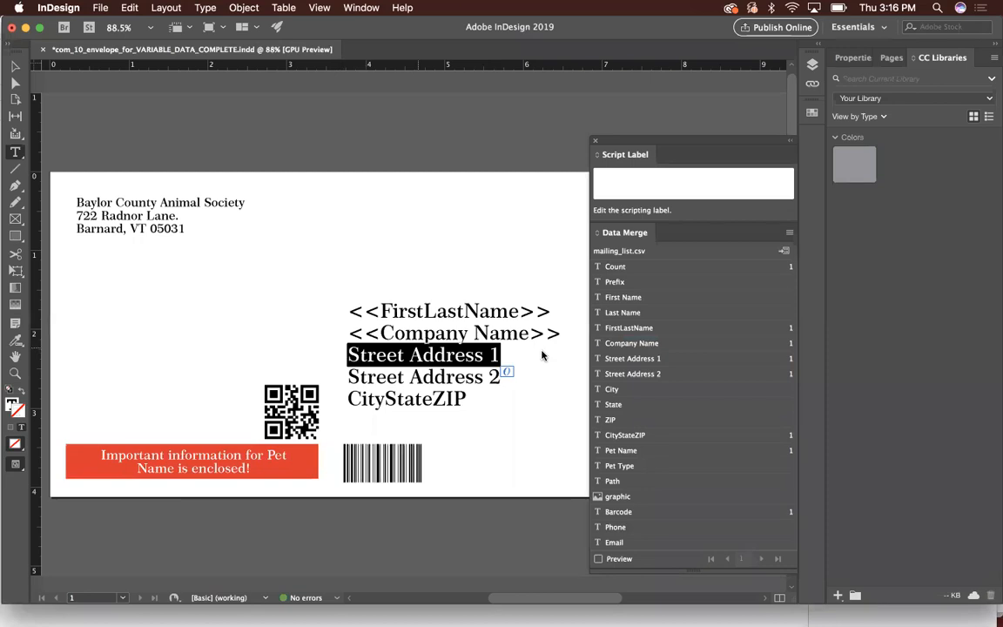
pyautogui.click(634, 358)
pyautogui.moveTo(501, 377); pyautogui.dragTo(348, 377)
pyautogui.click(623, 374)
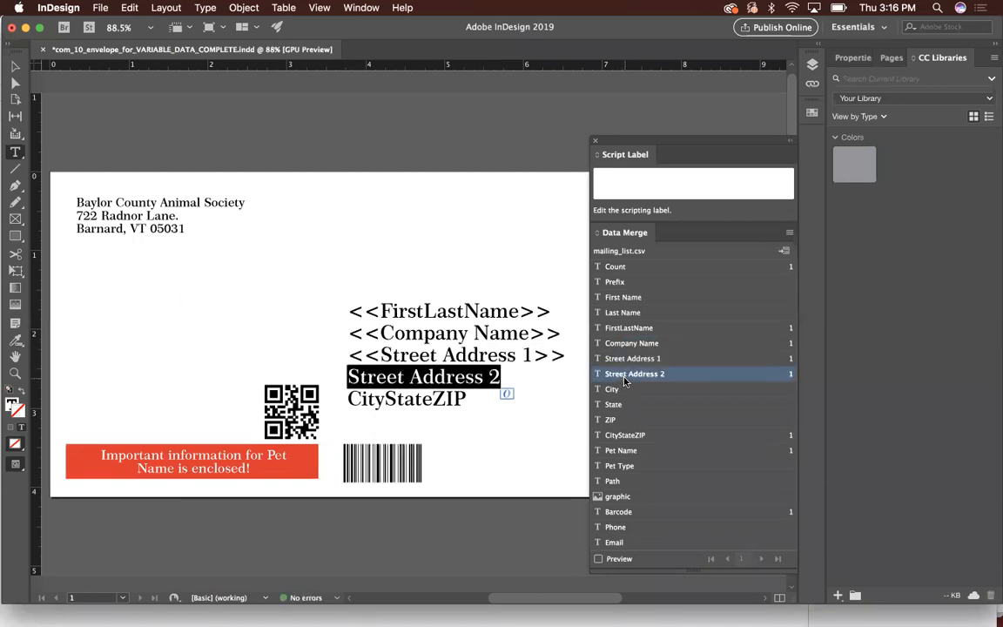
pyautogui.moveTo(464, 399); pyautogui.dragTo(347, 399)
pyautogui.click(666, 436)
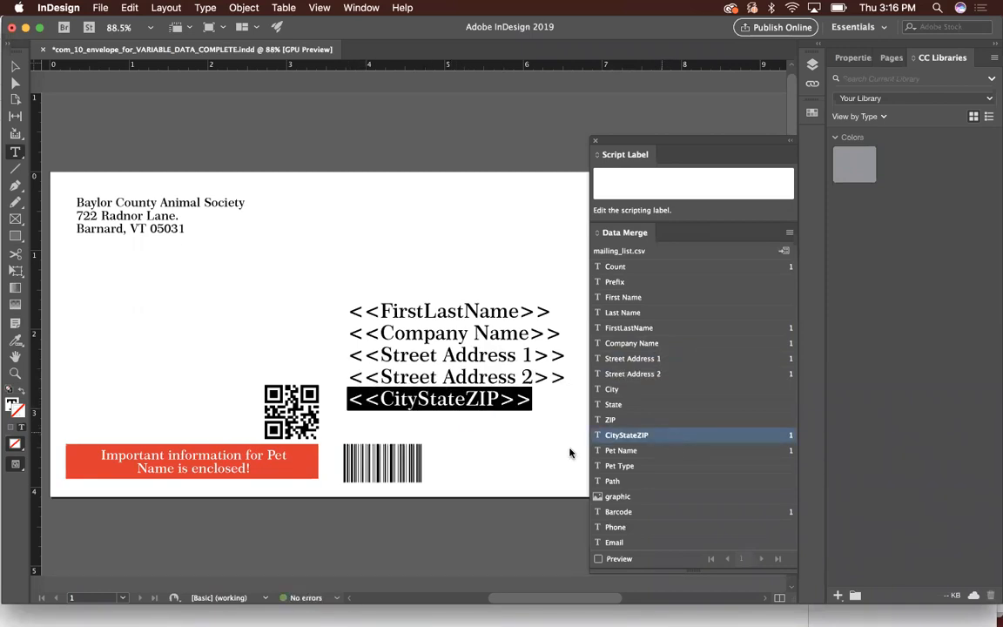
# - Replace the barcode text with the Barcode data field and the banner's Pet Name placeholder with the Pet Name field
pyautogui.click(392, 468)
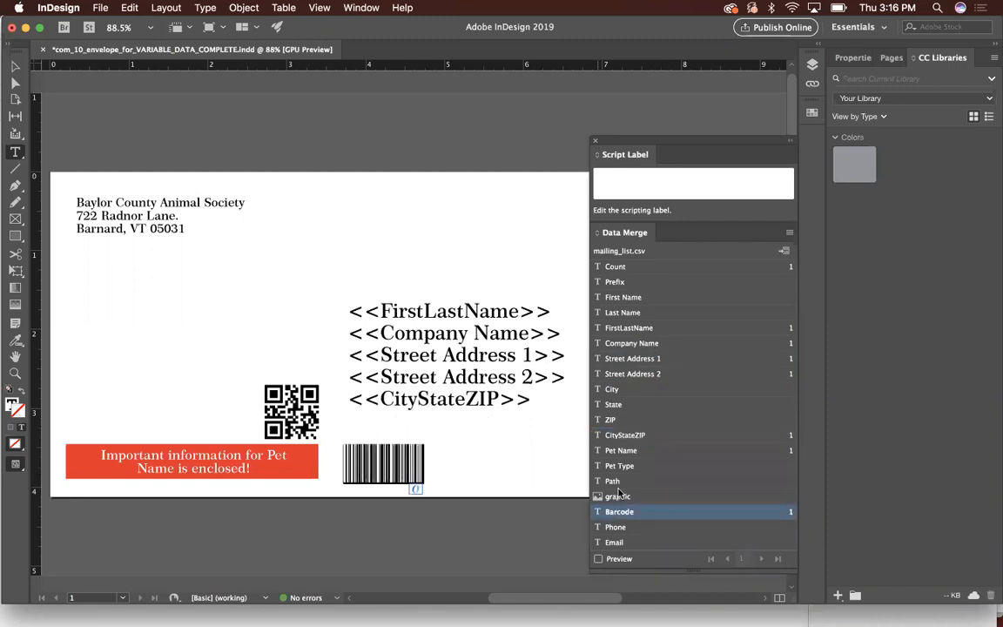
pyautogui.click(630, 512)
pyautogui.moveTo(270, 454); pyautogui.dragTo(176, 475)
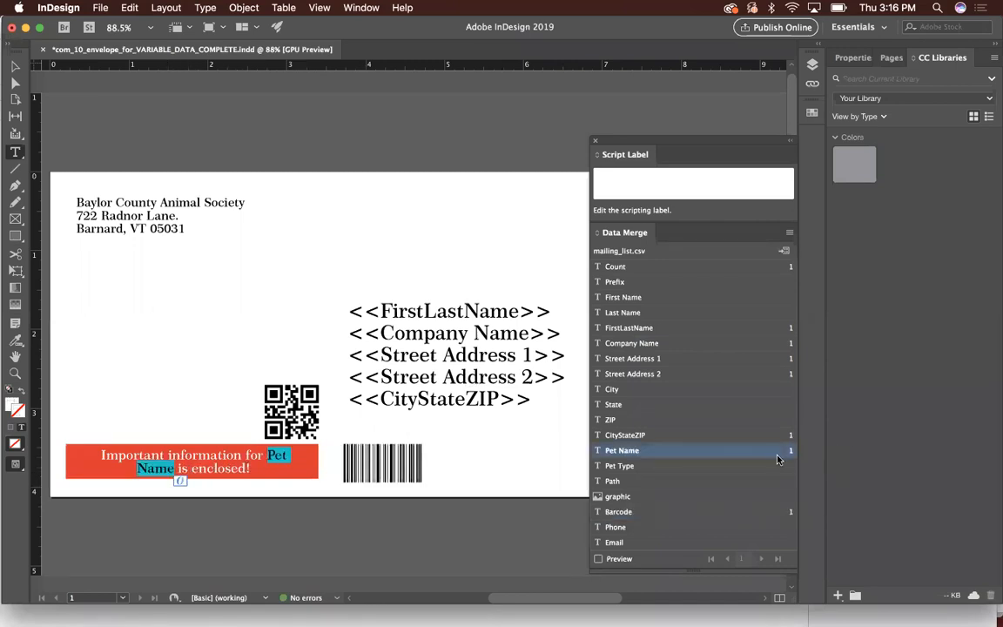
pyautogui.click(673, 454)
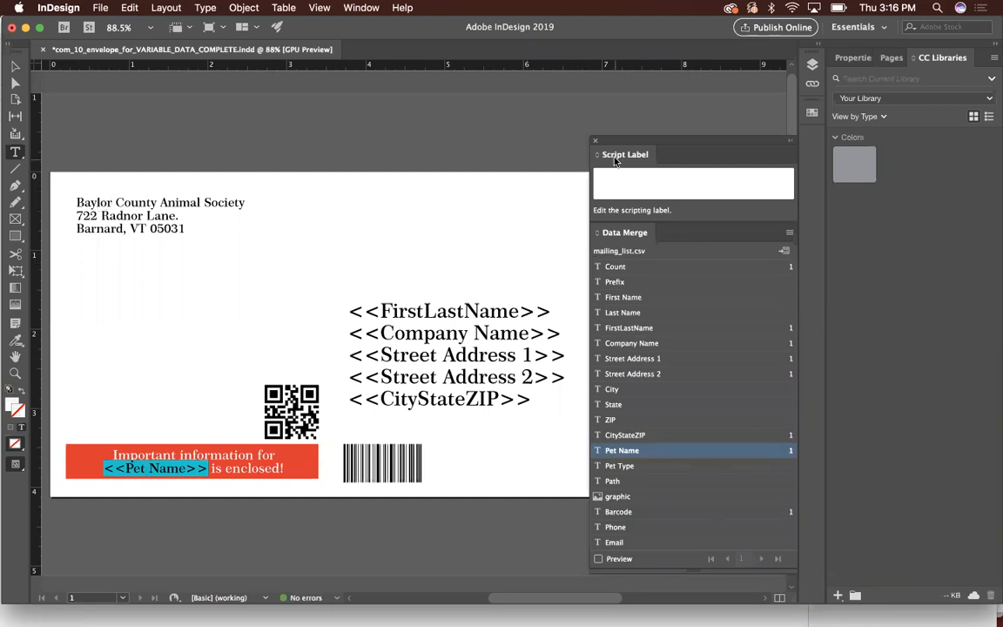
# - Uncover the job number line and replace its Count placeholder with the Count data field
pyautogui.moveTo(556, 140); pyautogui.dragTo(387, 145)
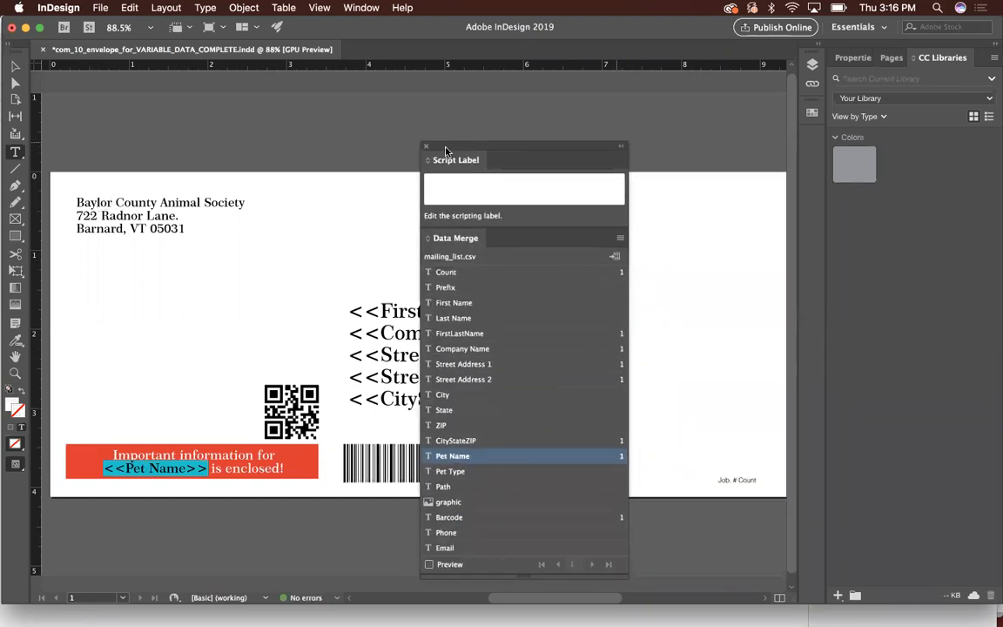
pyautogui.doubleClick(748, 480)
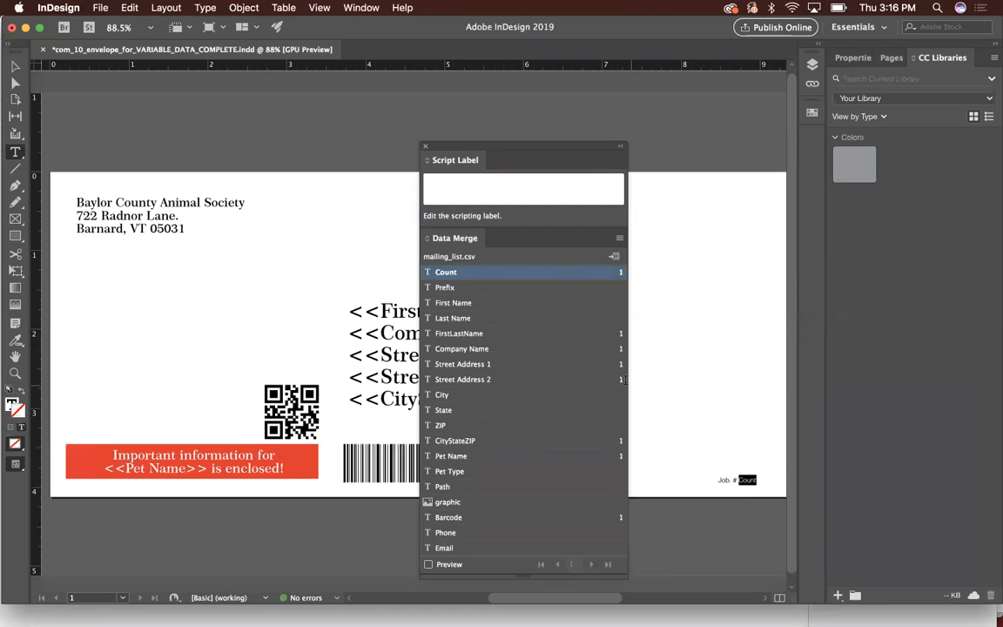
pyautogui.click(493, 274)
# - Assign the graphic data field to the empty image frame above the red banner
pyautogui.moveTo(480, 150); pyautogui.dragTo(586, 153)
pyautogui.click(14, 67)
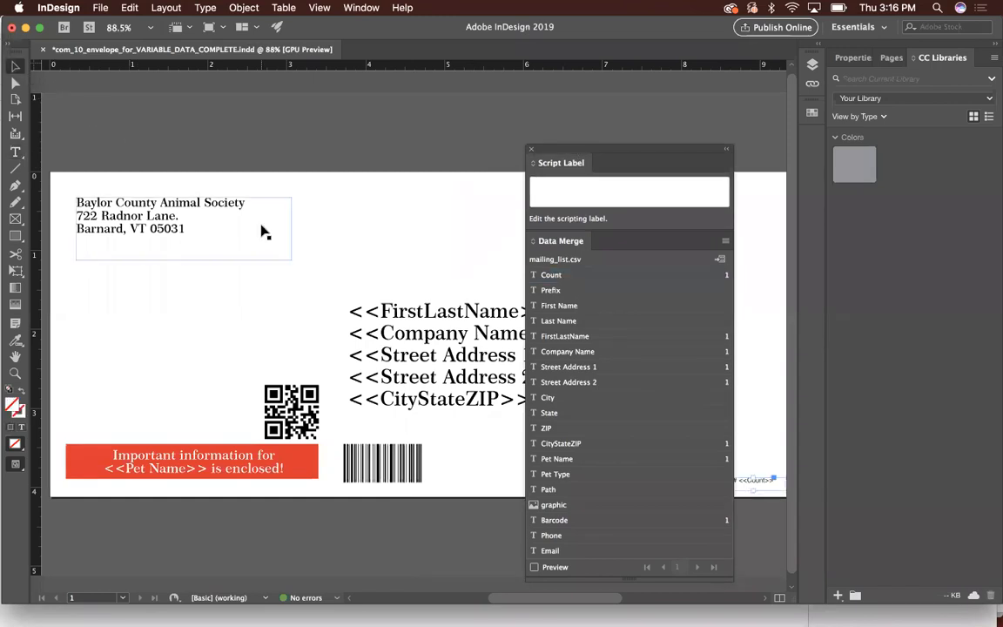
pyautogui.click(316, 301)
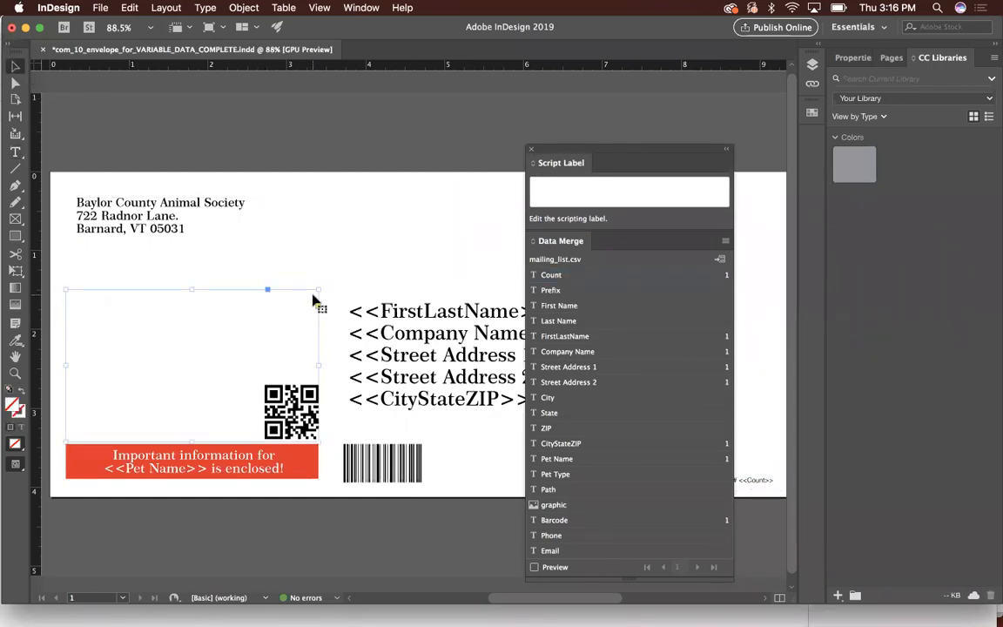
pyautogui.click(580, 507)
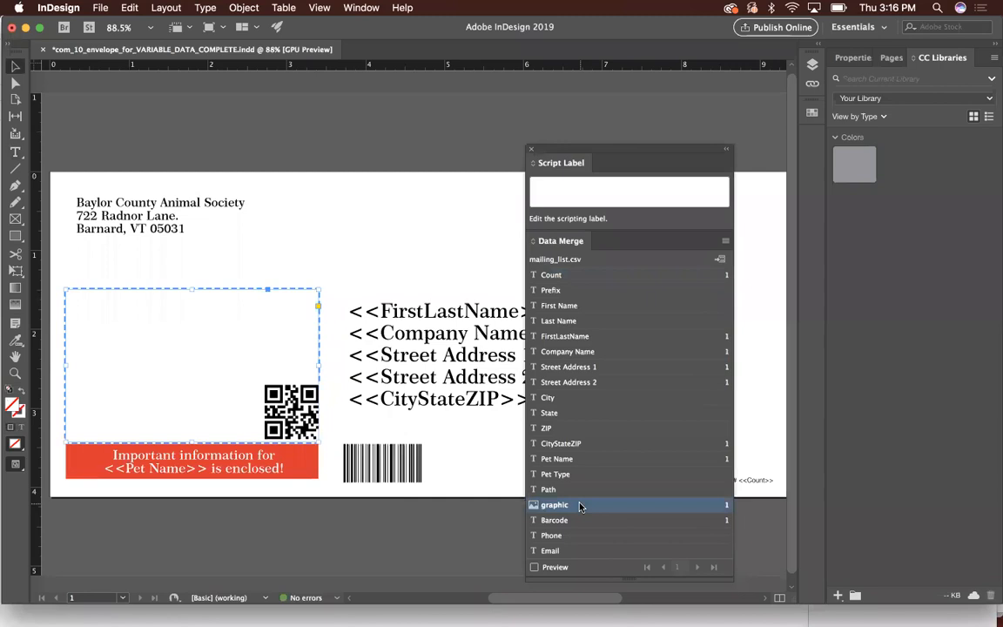
pyautogui.click(581, 507)
# - Set the image frame's fitting to Fit Content Proportionally
pyautogui.rightClick(262, 348)
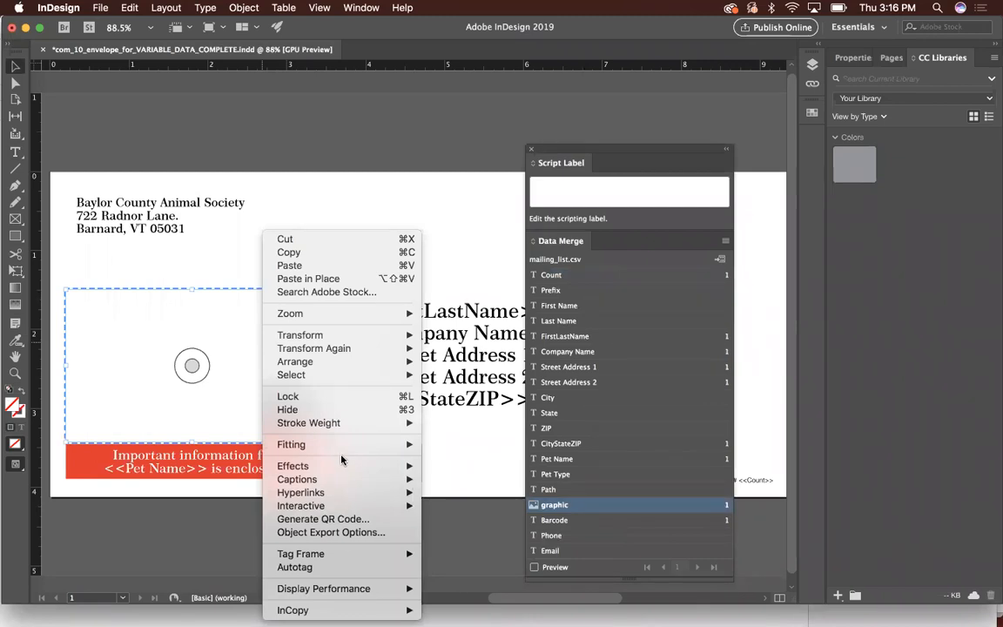
pyautogui.moveTo(389, 450)
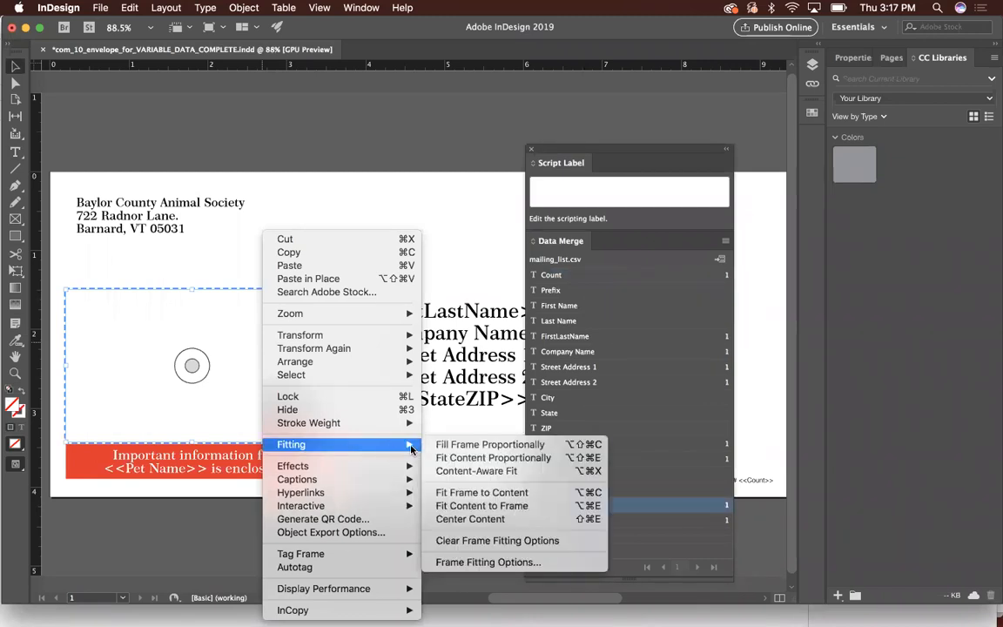
pyautogui.click(480, 459)
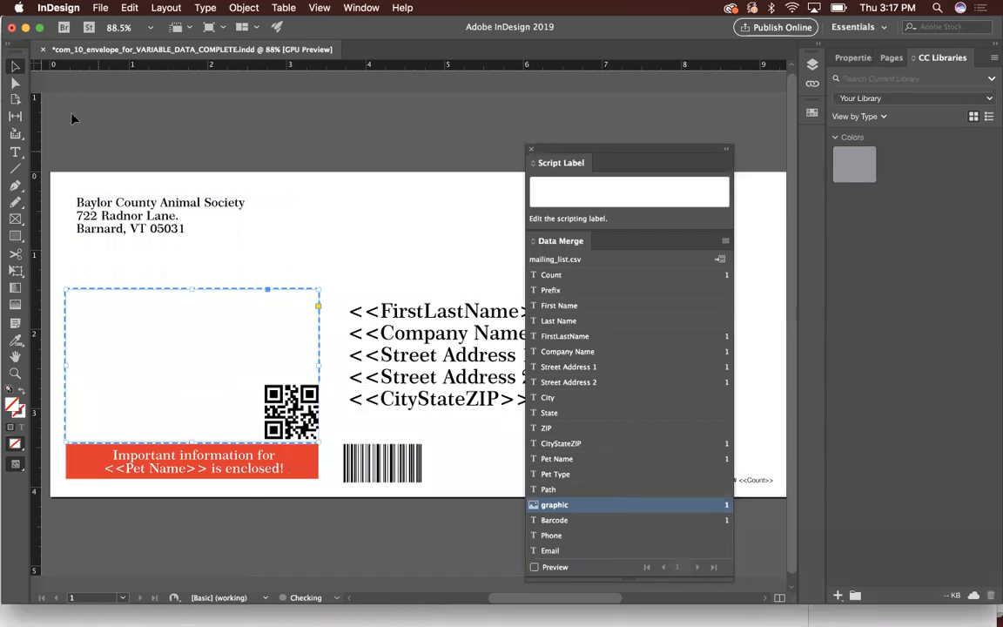
# - Set up a merged PDF export of all records, fitting images proportionally and removing blank lines for empty fields
pyautogui.moveTo(685, 155); pyautogui.dragTo(636, 142)
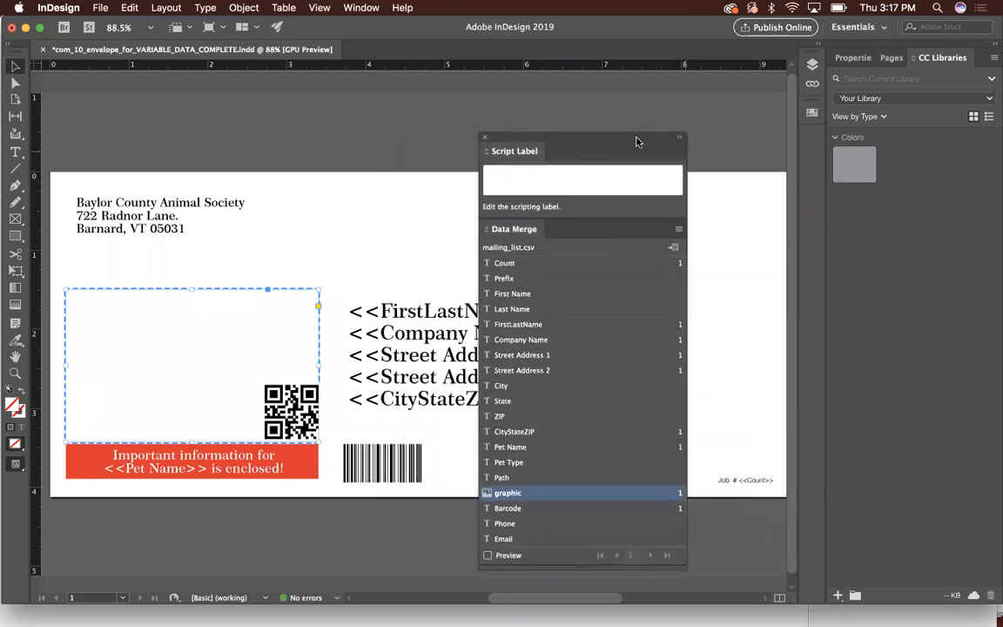
pyautogui.click(678, 229)
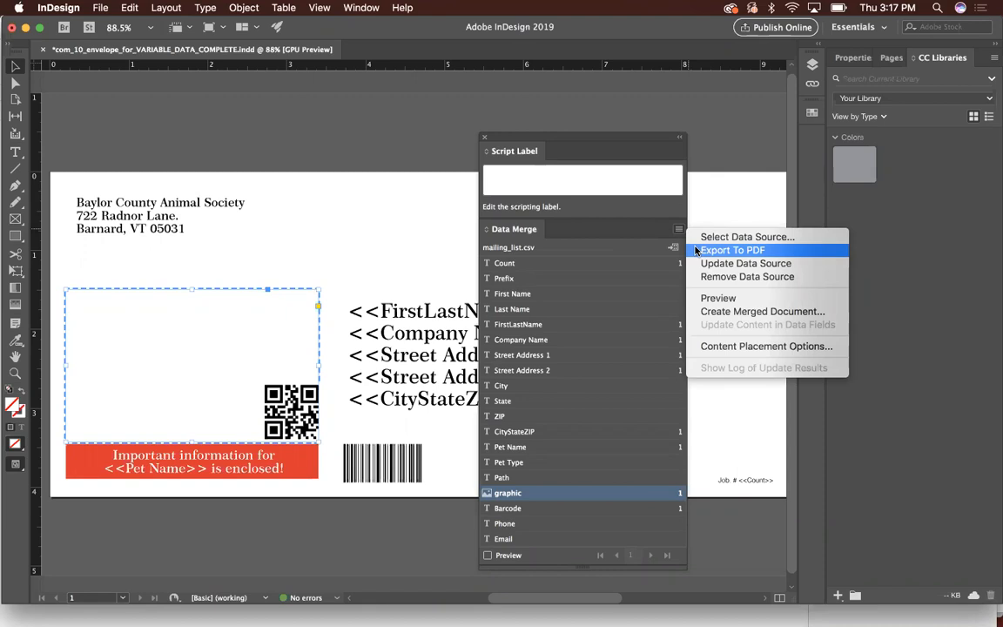
pyautogui.click(697, 251)
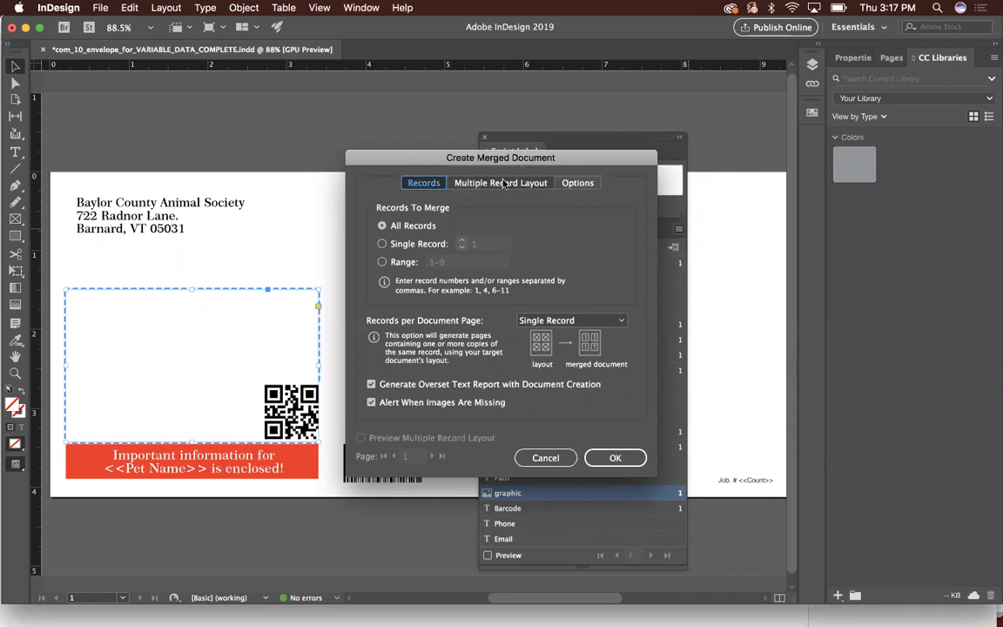
pyautogui.click(579, 184)
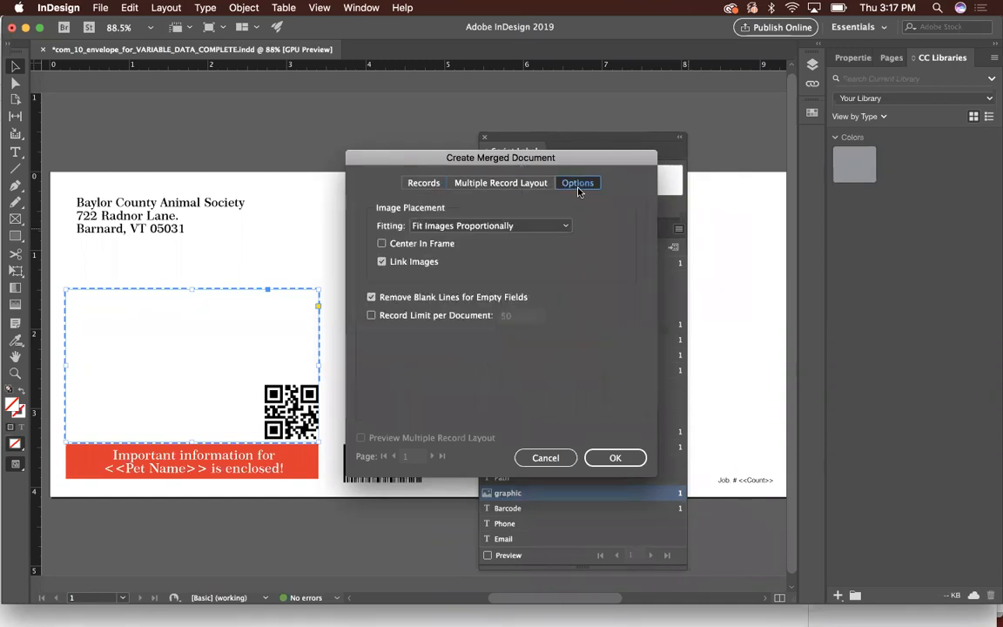
pyautogui.click(452, 302)
pyautogui.click(439, 298)
pyautogui.click(621, 461)
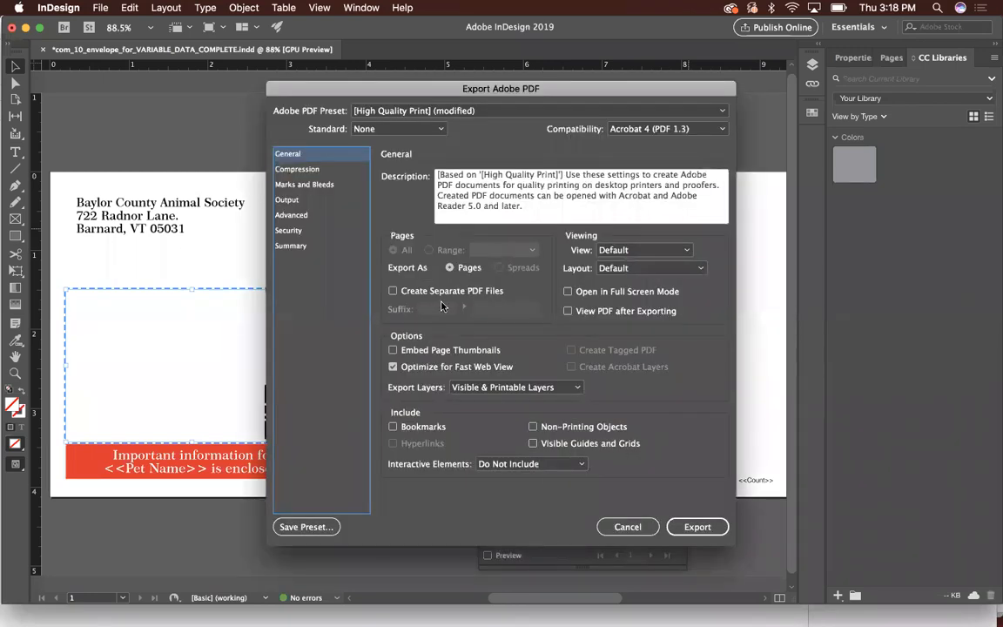
# - Check the PDF compression settings and export the merged envelopes to the VARIABLE_DATA_INDESIGN_WEBINAR folder under the suggested file name
pyautogui.click(346, 171)
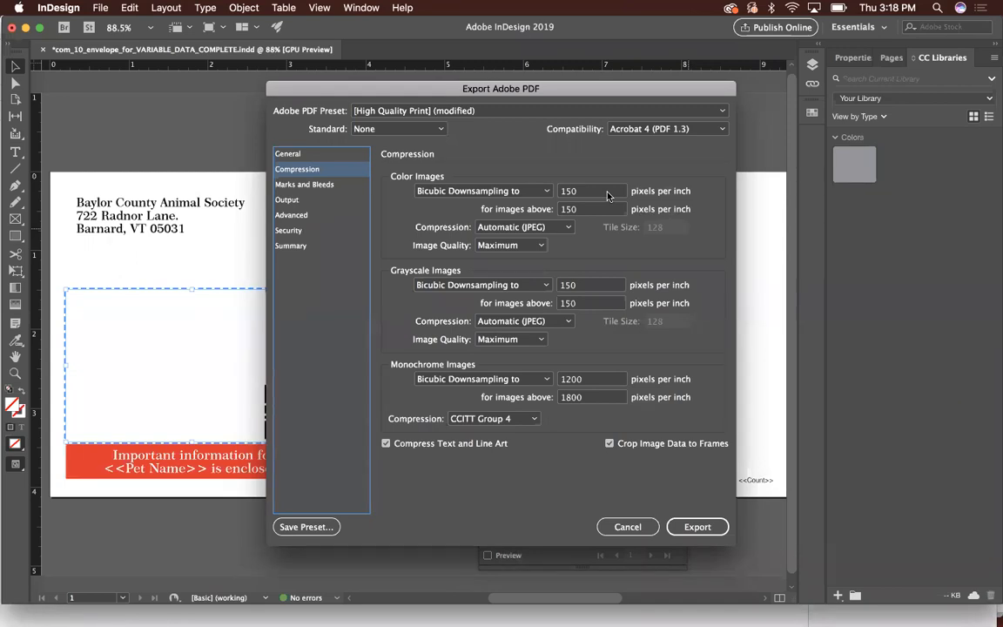
pyautogui.click(290, 154)
pyautogui.click(698, 527)
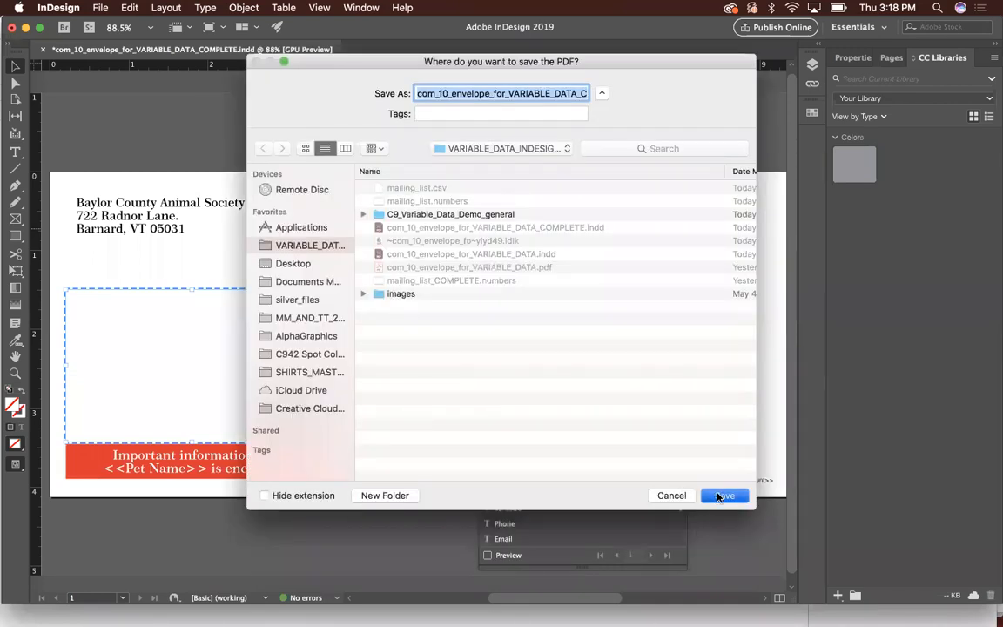
pyautogui.click(723, 496)
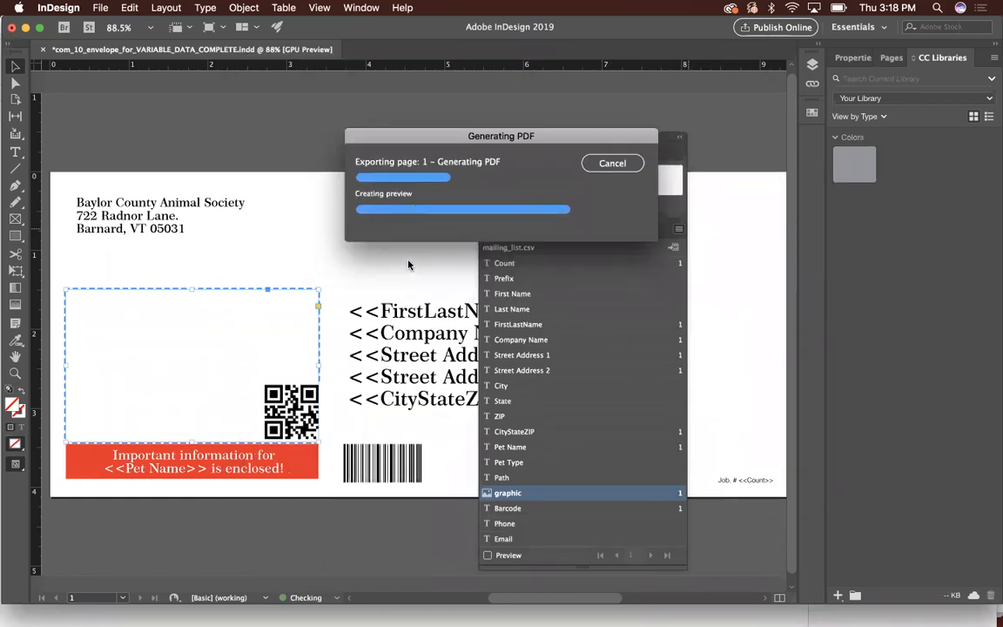
# - Switch to Finder, sort the project folder by date modified and open com_10_envelope_for_VARIABLE_DATA_COMPLETE.pdf
pyautogui.press('super+Tab')
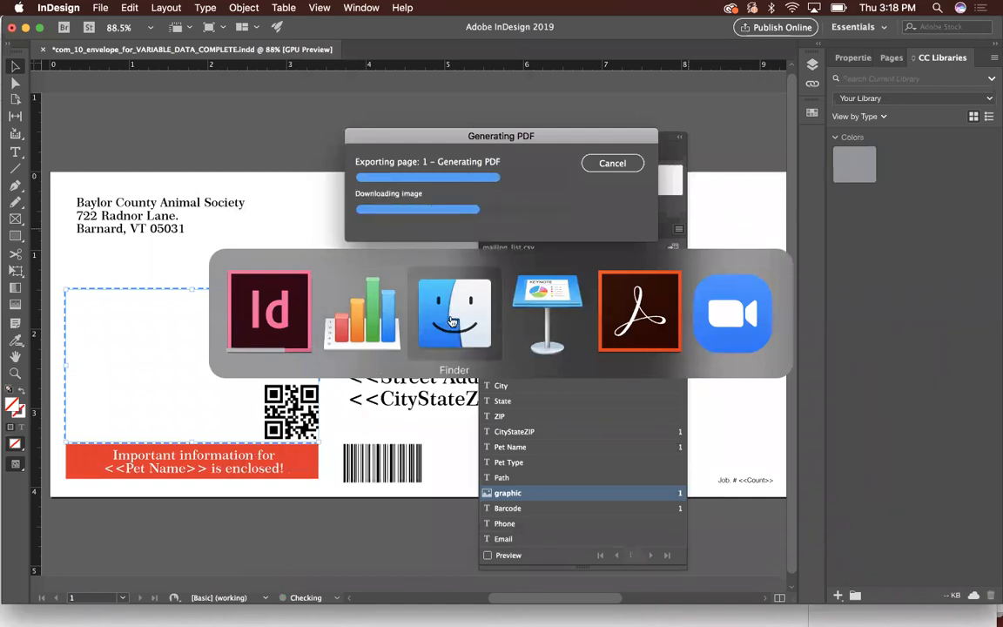
pyautogui.click(452, 321)
pyautogui.moveTo(707, 169); pyautogui.dragTo(696, 197)
pyautogui.click(726, 227)
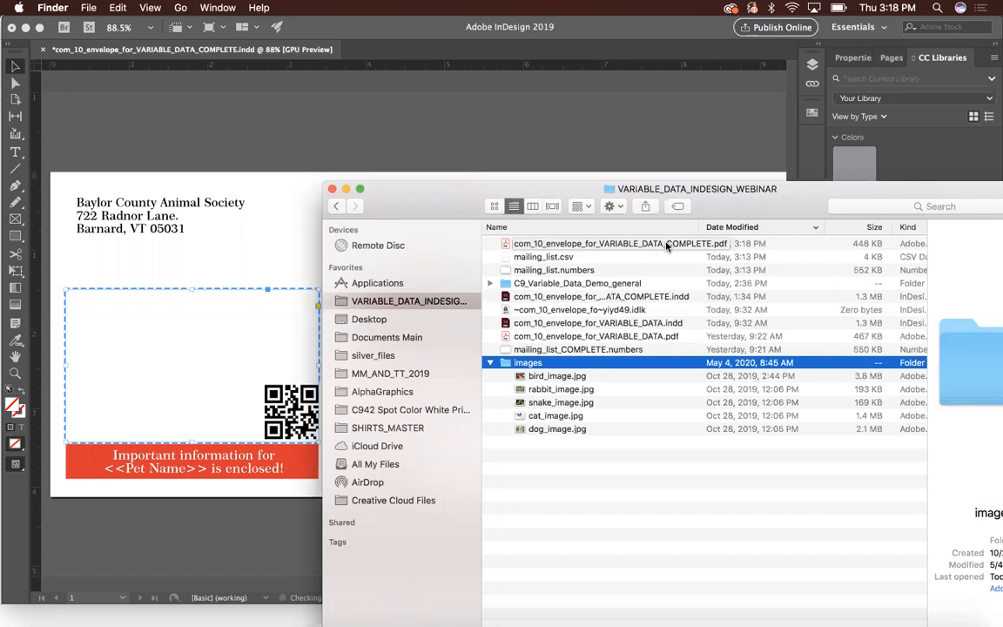
pyautogui.click(634, 244)
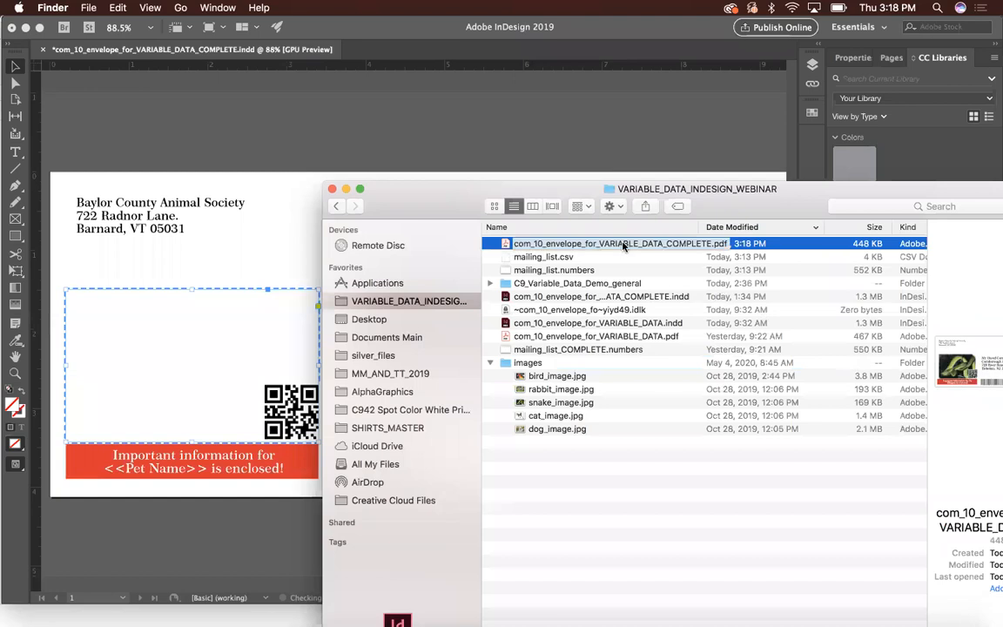
pyautogui.doubleClick(504, 245)
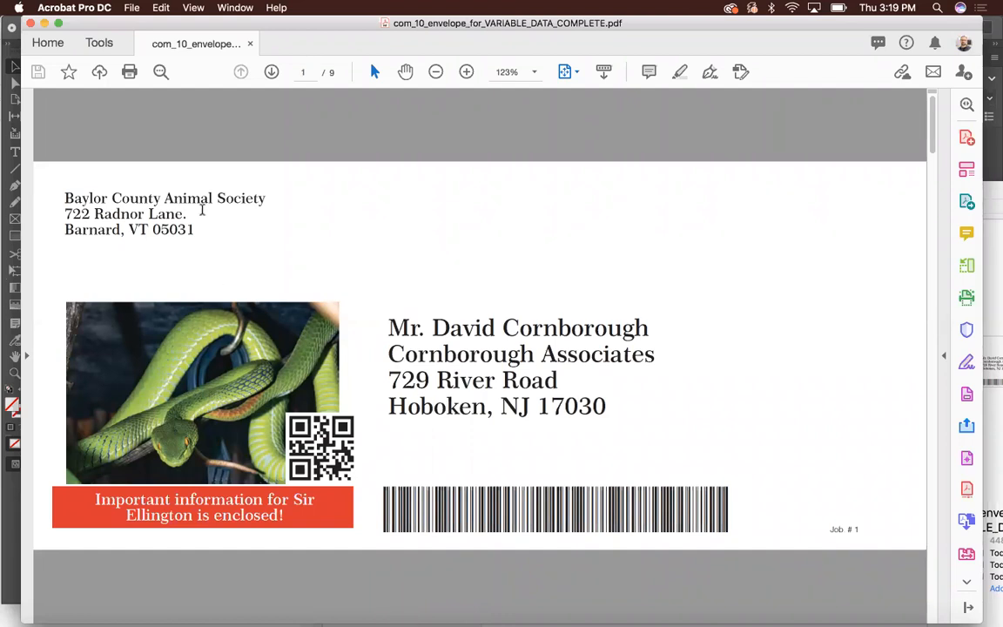
# - Return to InDesign, dismiss the overset text report and move the Data Merge utility clear of the address block
pyautogui.press('super+Tab')
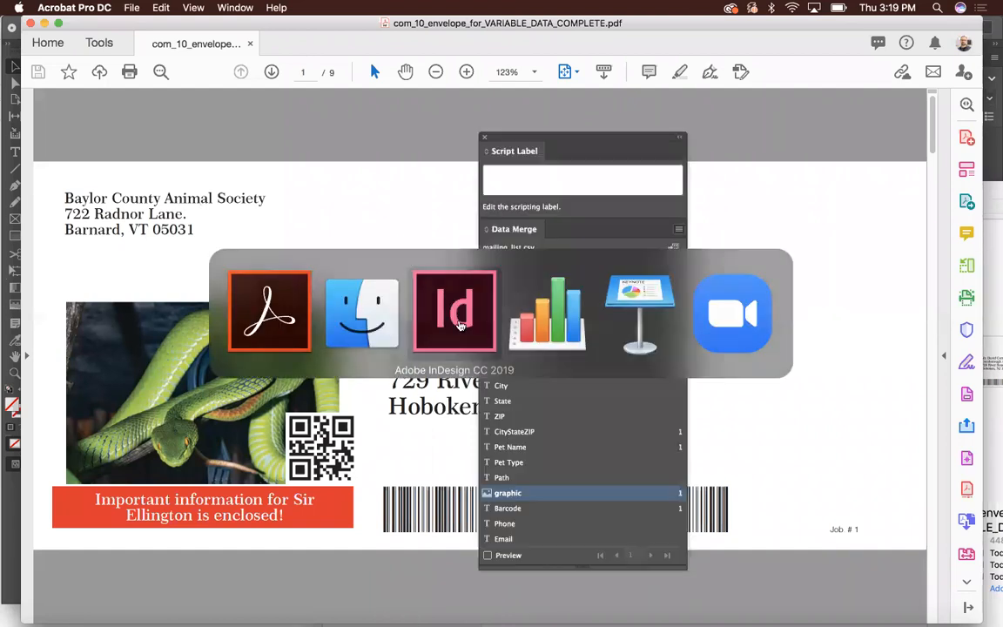
pyautogui.click(460, 325)
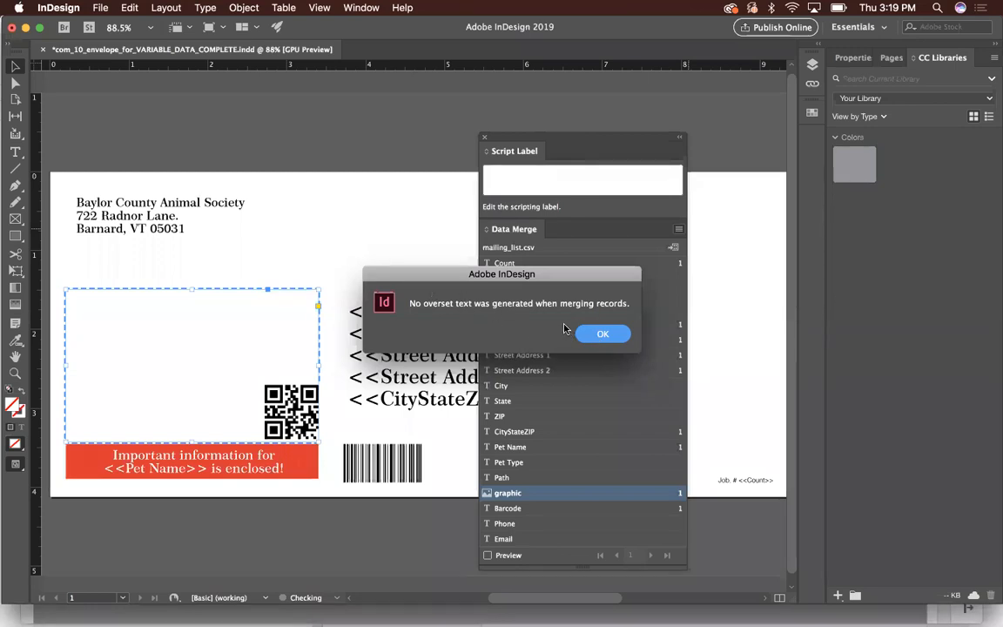
pyautogui.click(601, 334)
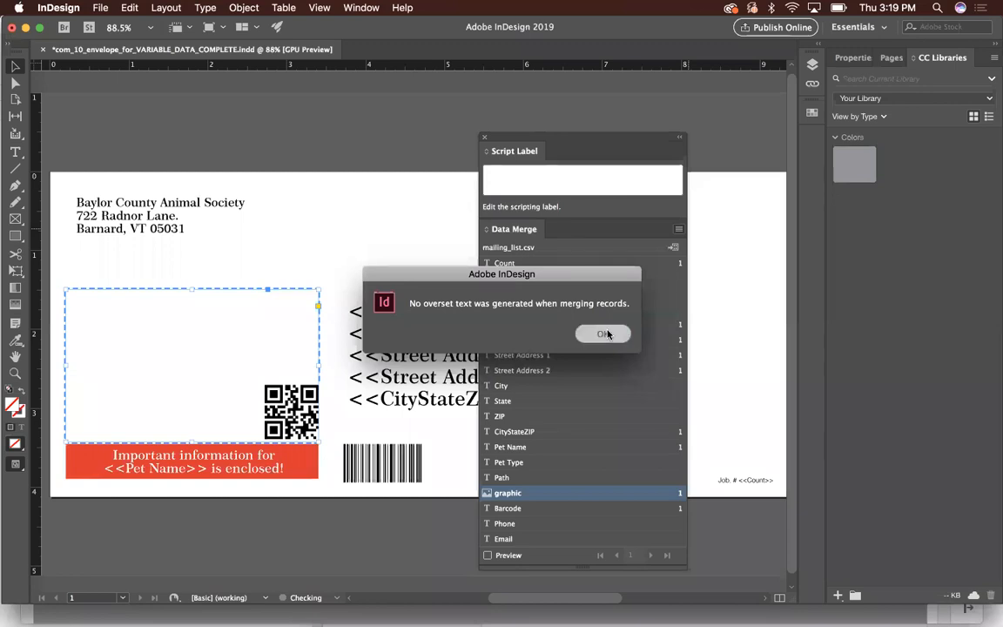
pyautogui.moveTo(593, 141); pyautogui.dragTo(699, 157)
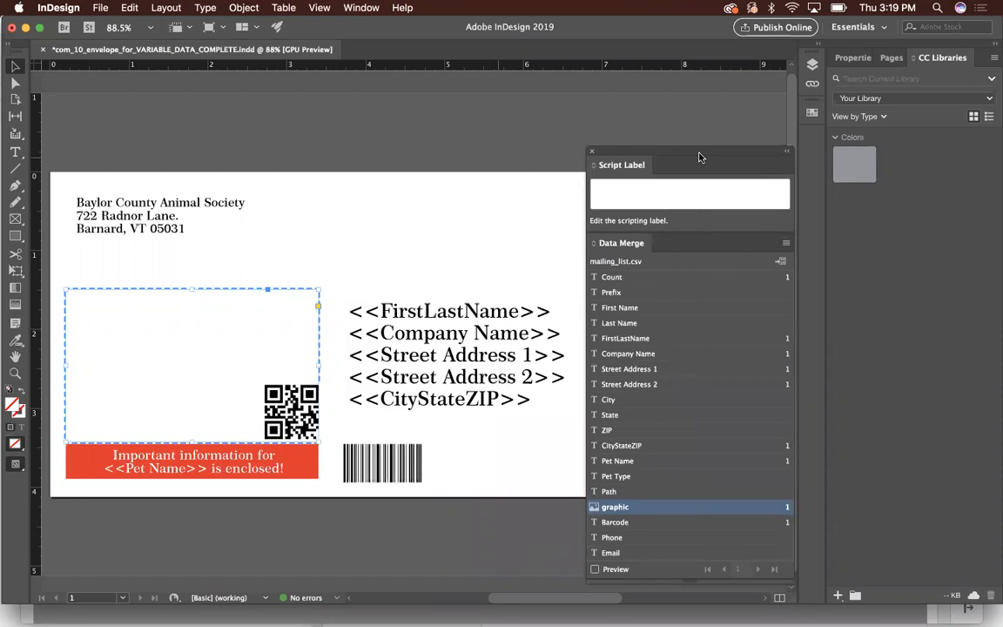
# - Switch to Acrobat and advance the merged PDF to page 2 to compare the variable address, image and pet name
pyautogui.press('super+Tab')
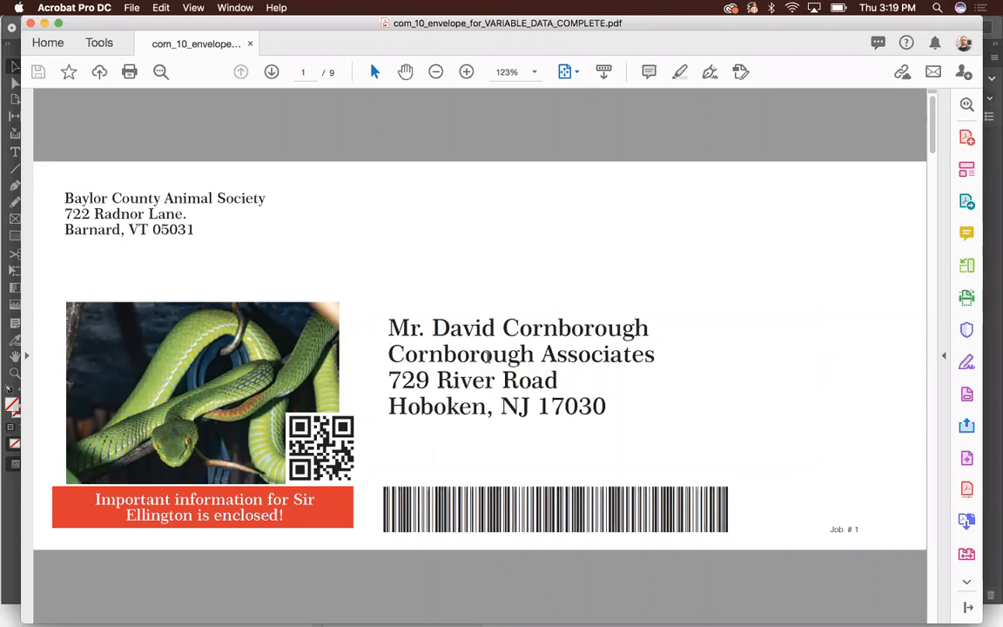
pyautogui.click(522, 376)
pyautogui.press('Down')
pyautogui.press('Down')
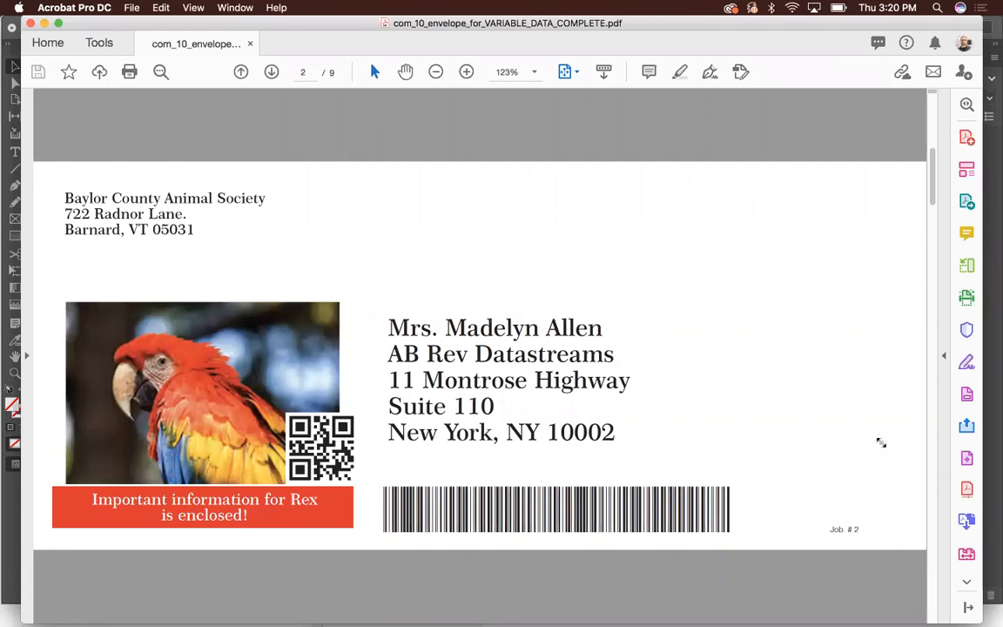
# - Page through the merged PDF to page 9, checking each envelope's address, pet image, pet name, codes and job number
pyautogui.press('Up')
pyautogui.press('Down')
pyautogui.press('Down')
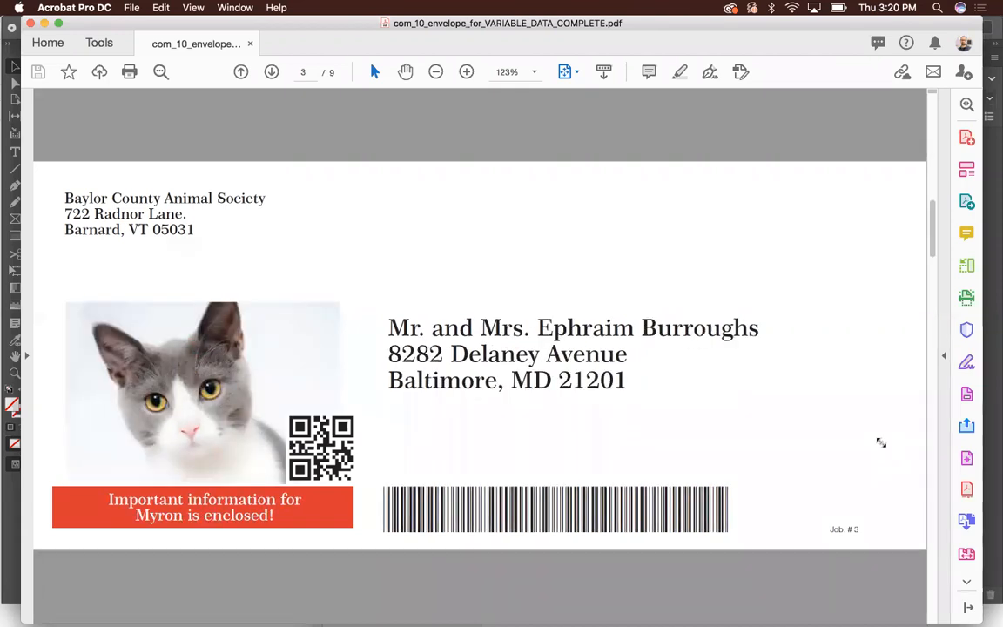
pyautogui.press('Down')
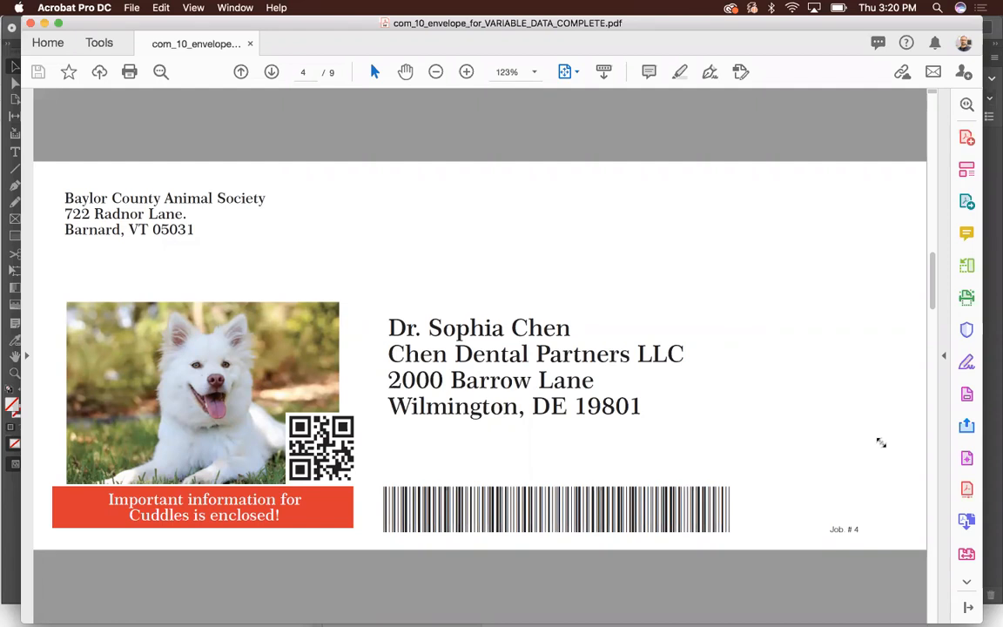
pyautogui.press('Down')
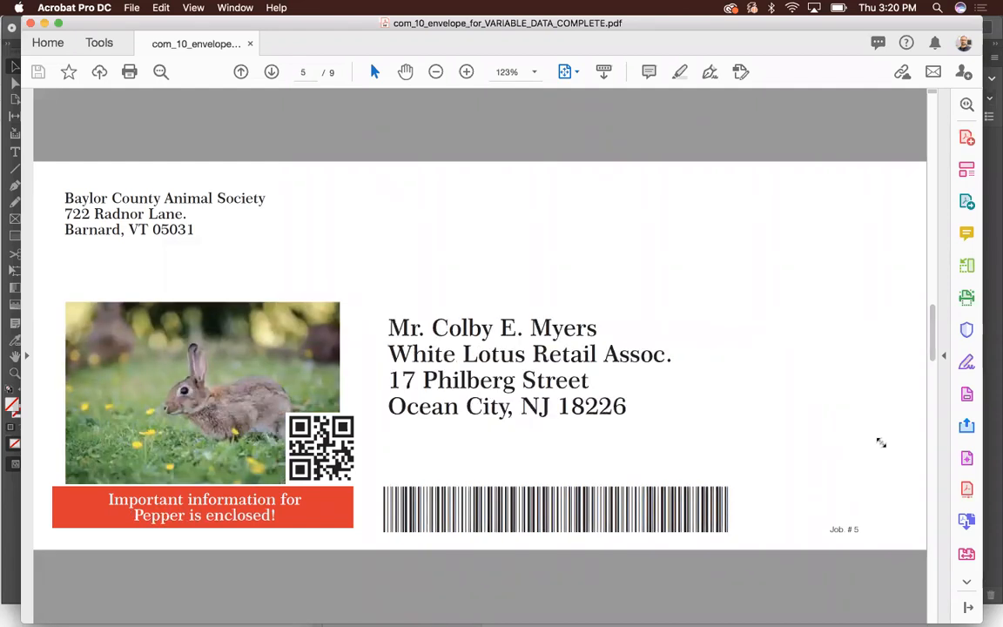
pyautogui.press('Down')
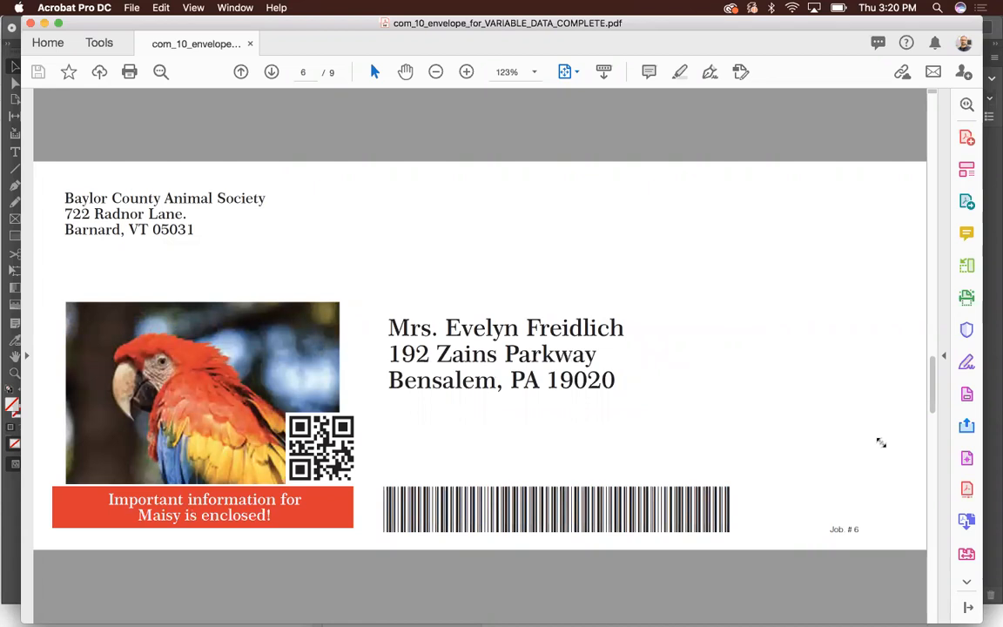
pyautogui.press('Down')
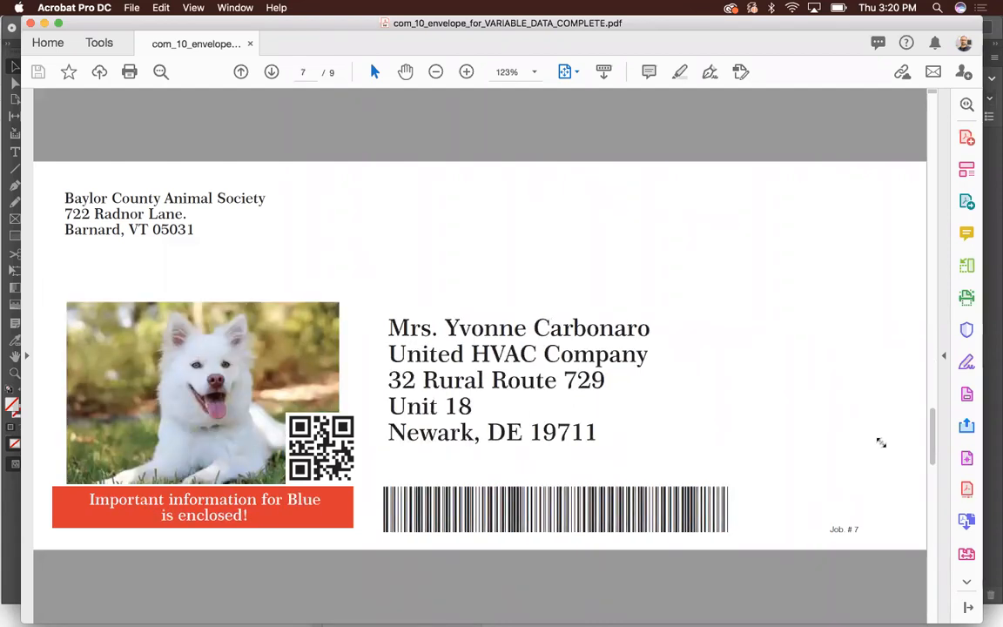
pyautogui.press('Down')
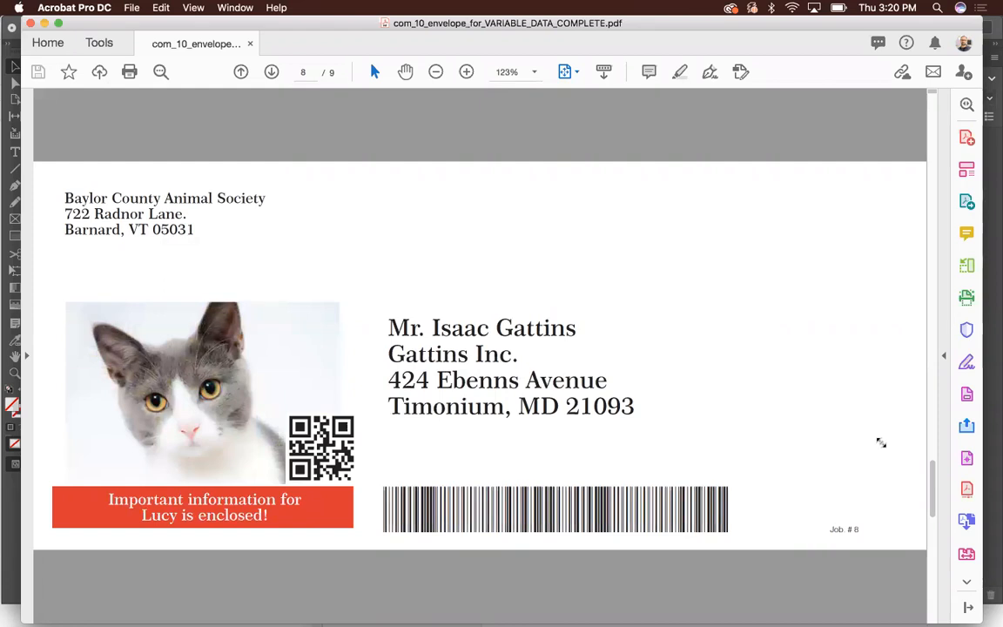
pyautogui.press('Down')
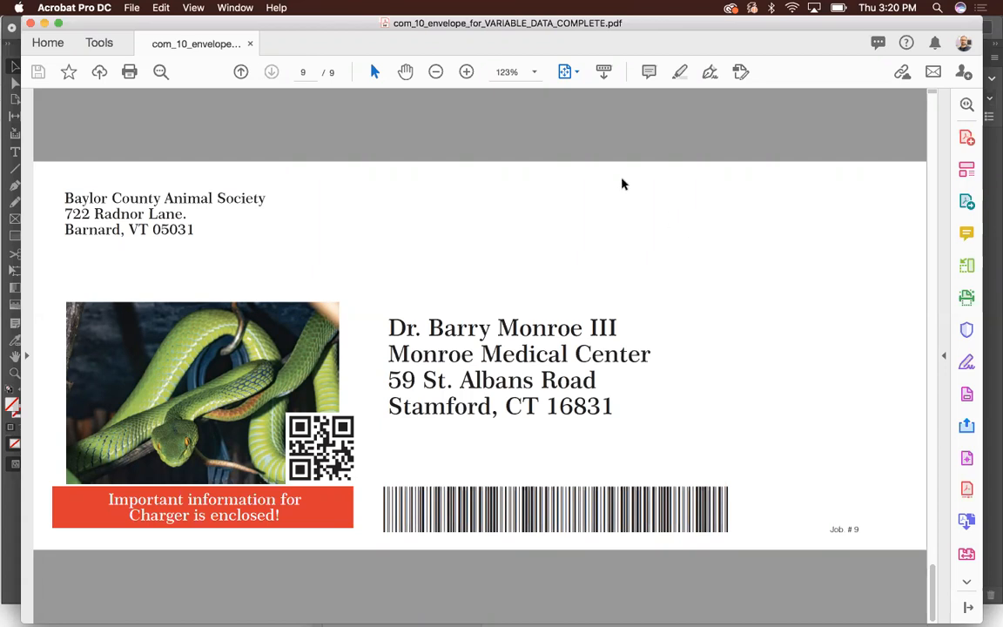
pyautogui.press('super+Tab')
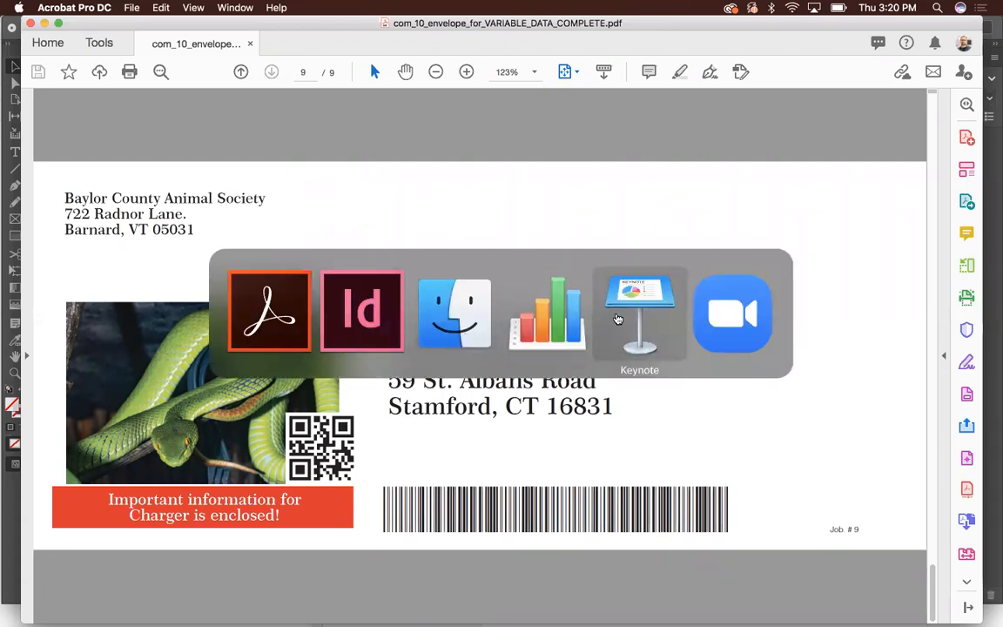
pyautogui.click(618, 319)
pyautogui.press('super+Tab')
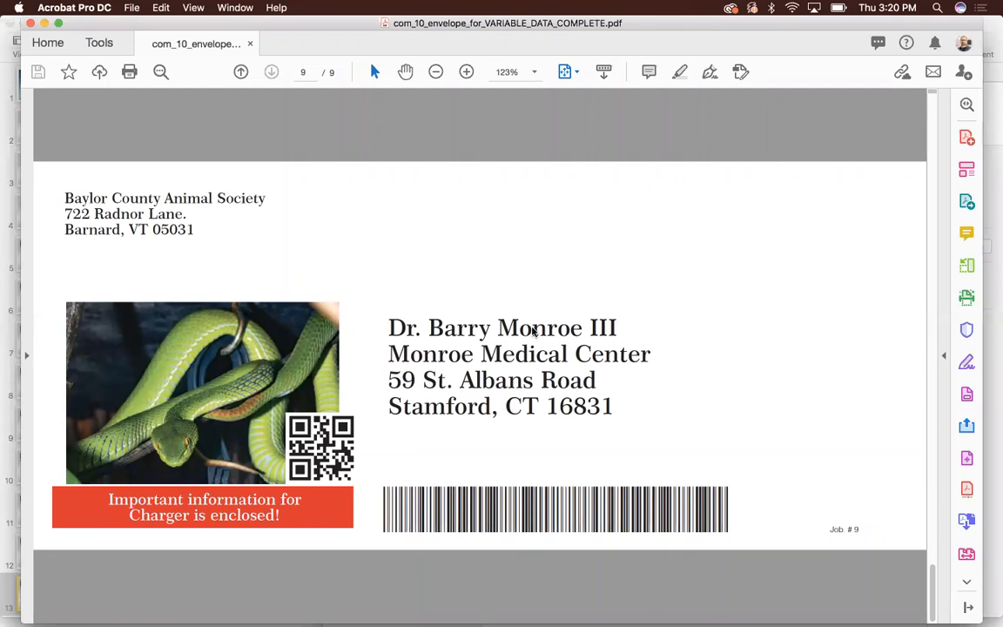
# - Switch to Keynote, select the Q&A slide of OKI C9 VD Tutorial.key and start the slideshow from it
pyautogui.press('super+Tab')
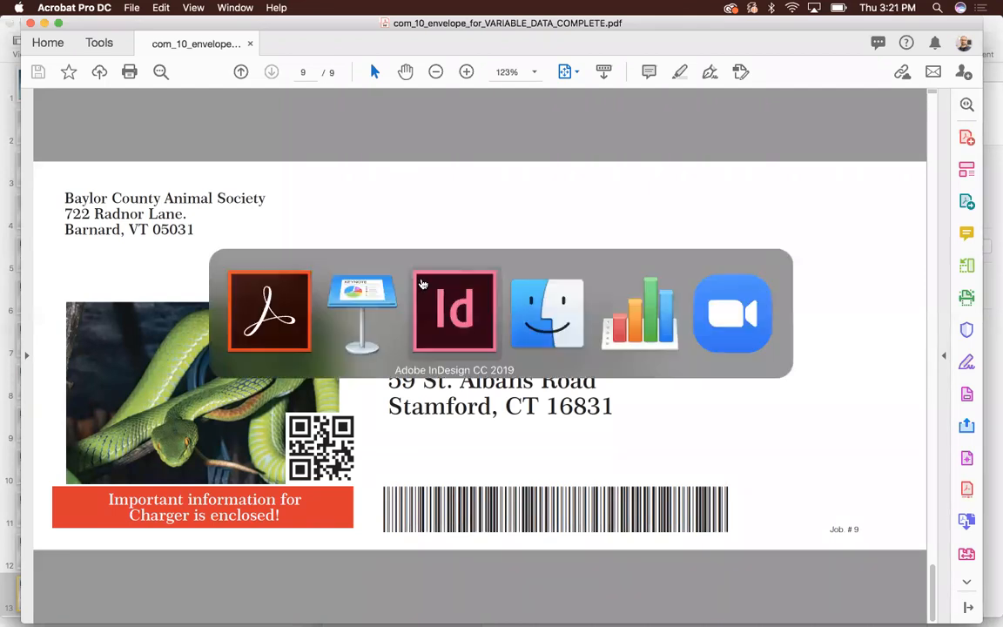
pyautogui.click(344, 305)
pyautogui.scroll(-3, 23, 405)
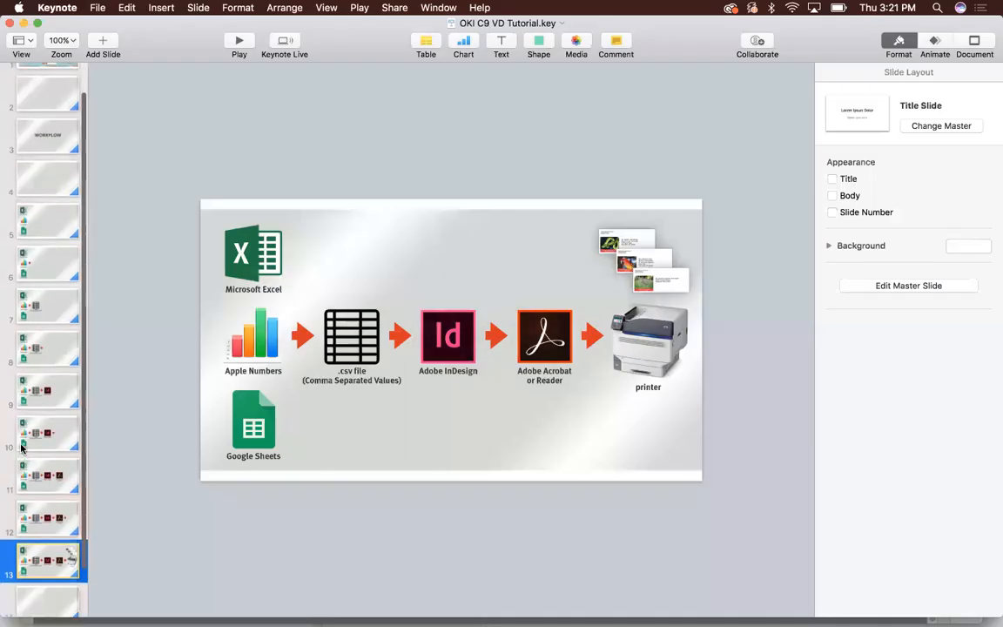
pyautogui.click(50, 594)
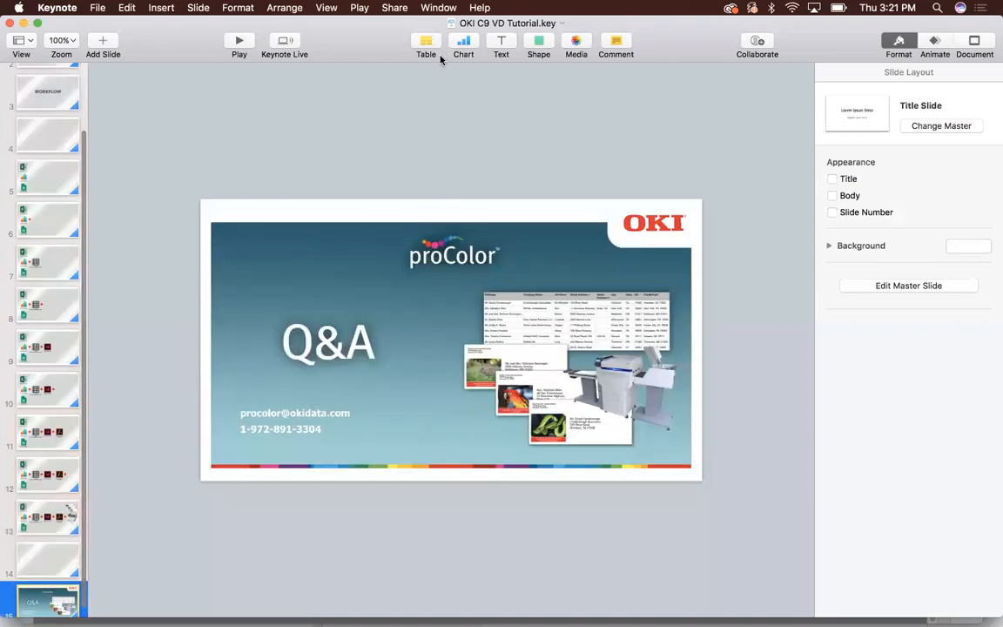
pyautogui.click(239, 41)
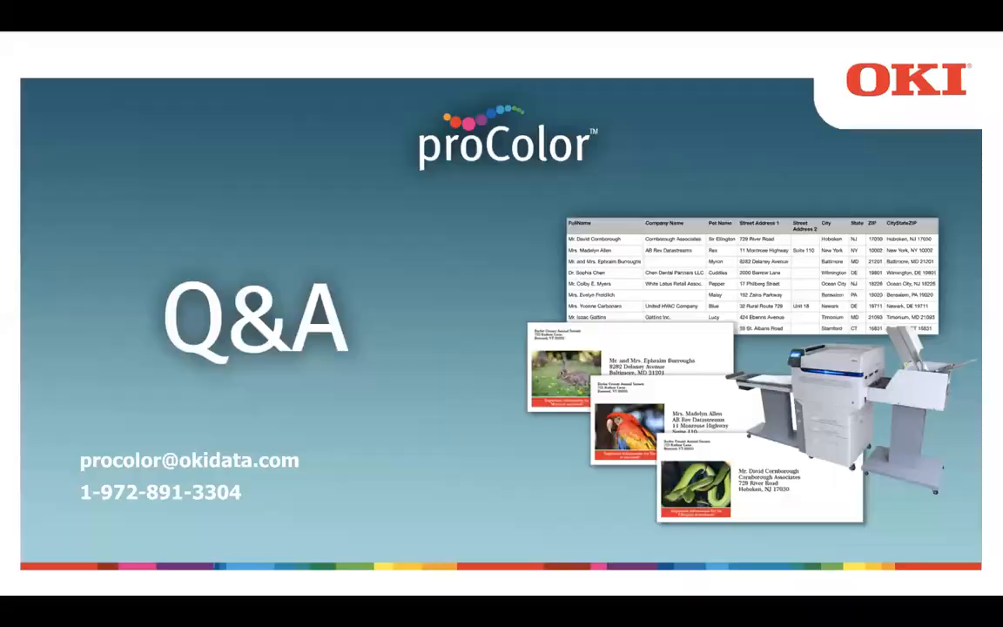
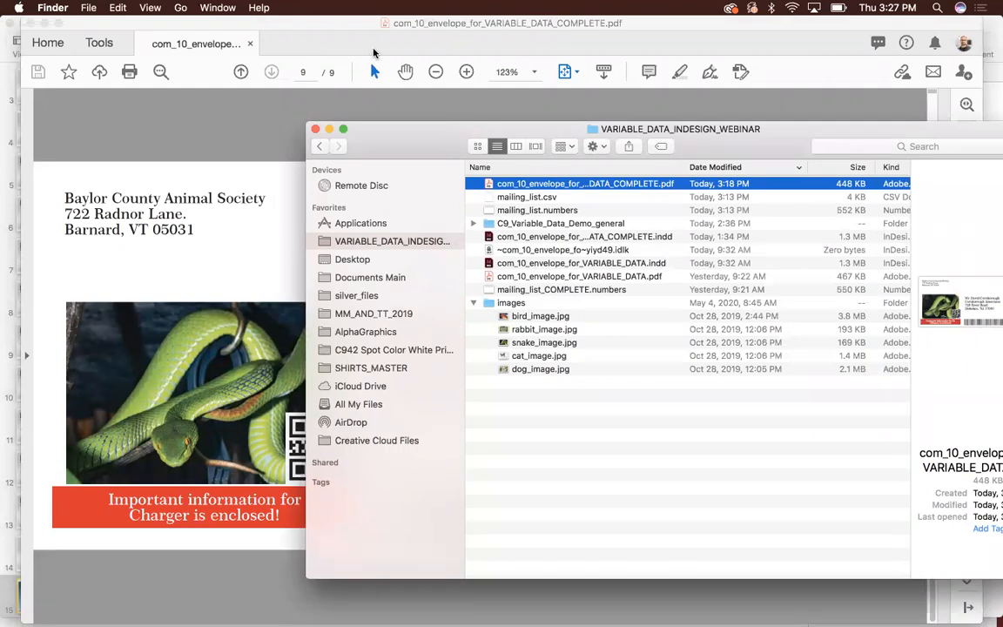
# - Shift the Finder window slightly and open com_10_envelope_for_VARIABLE_DATA_COMPLETE.pdf in Acrobat from the VARIABLE_DATA_INDESIGN_WEBINAR folder
pyautogui.moveTo(680, 129); pyautogui.dragTo(674, 124)
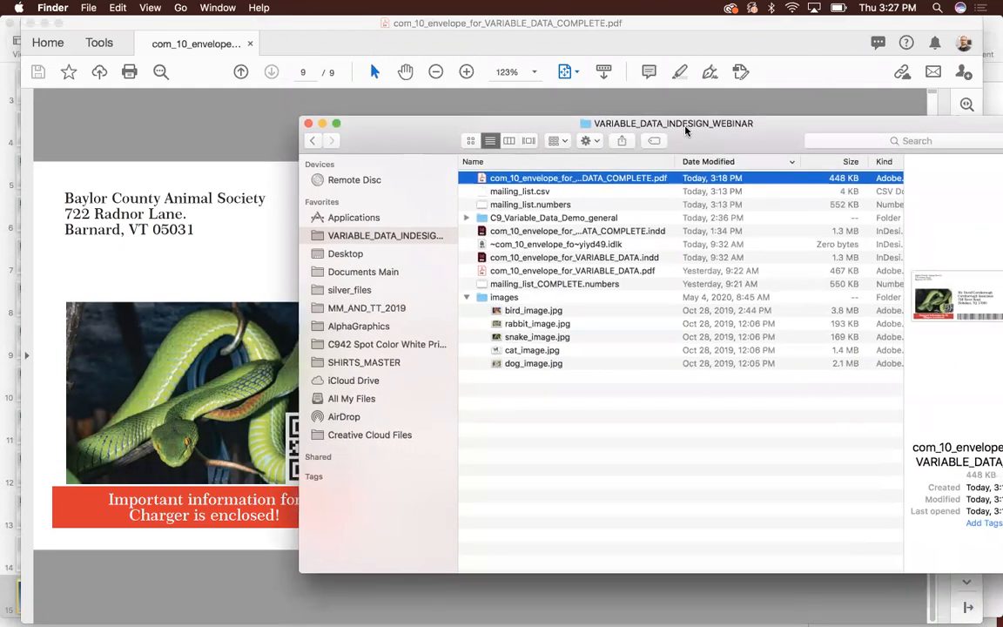
pyautogui.doubleClick(649, 179)
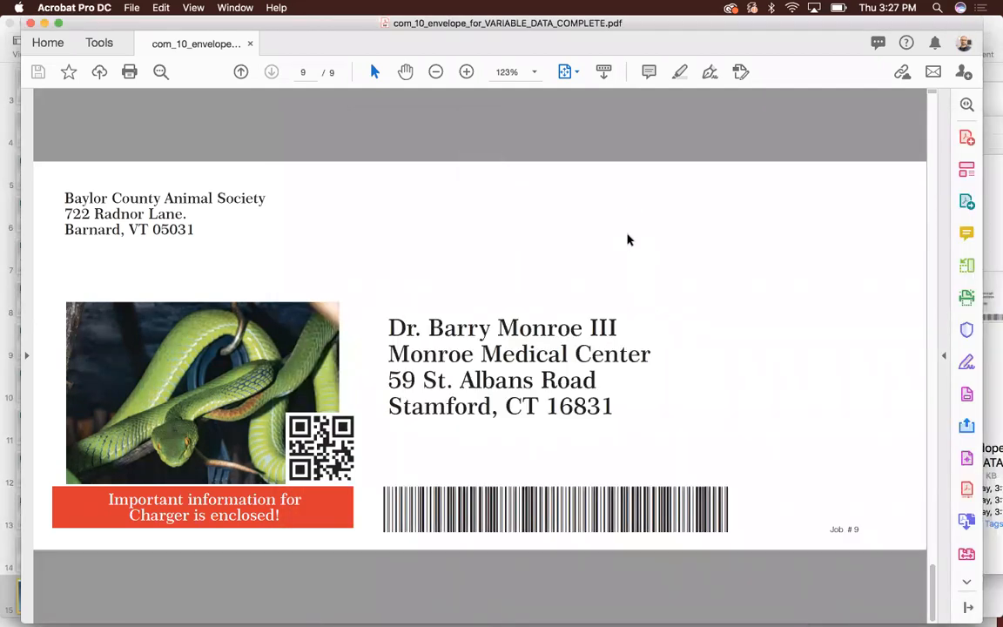
# - Switch to InDesign and start a Data Merge export to PDF for all records with a single record per page, bringing up the PDF export settings
pyautogui.press('super+Tab')
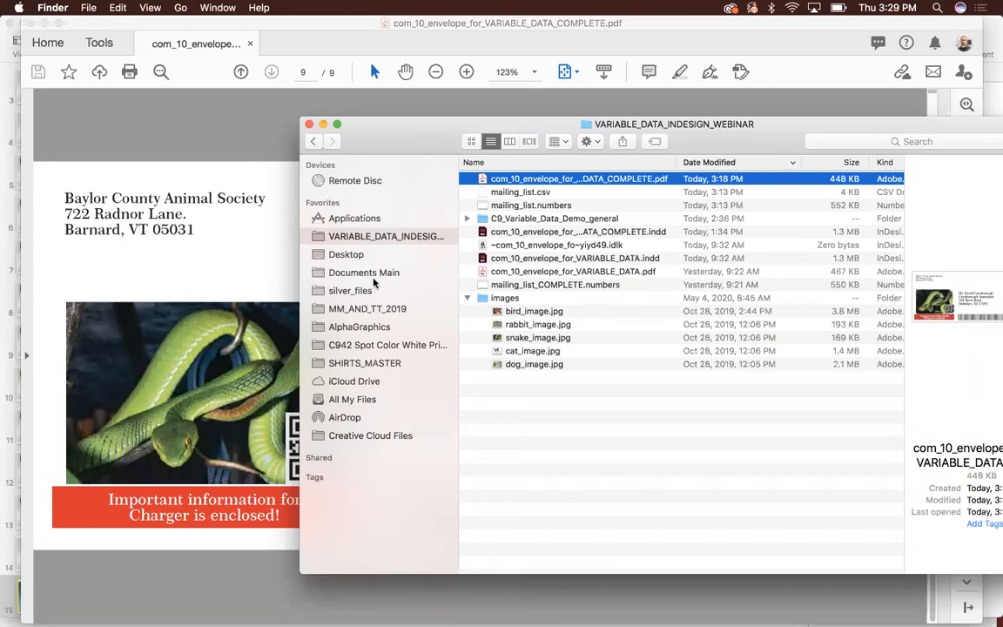
pyautogui.press('super+Tab')
pyautogui.click(533, 346)
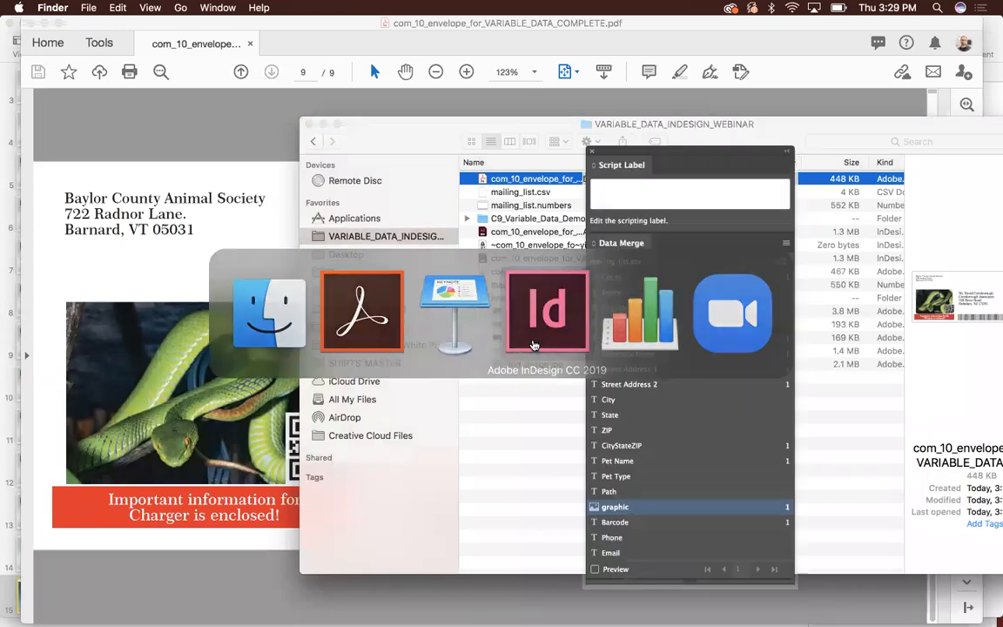
pyautogui.click(785, 242)
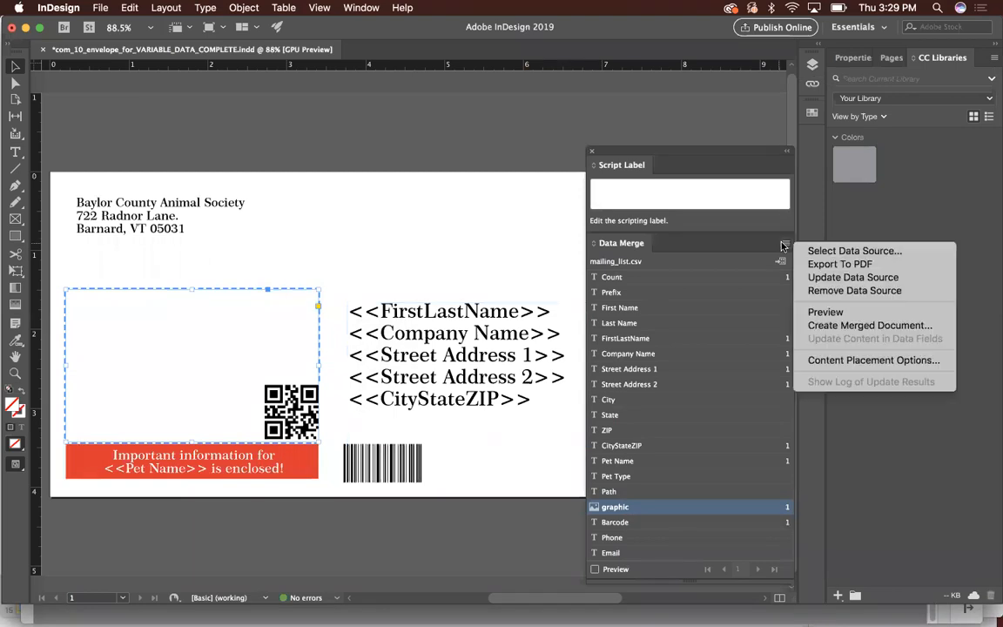
pyautogui.click(804, 262)
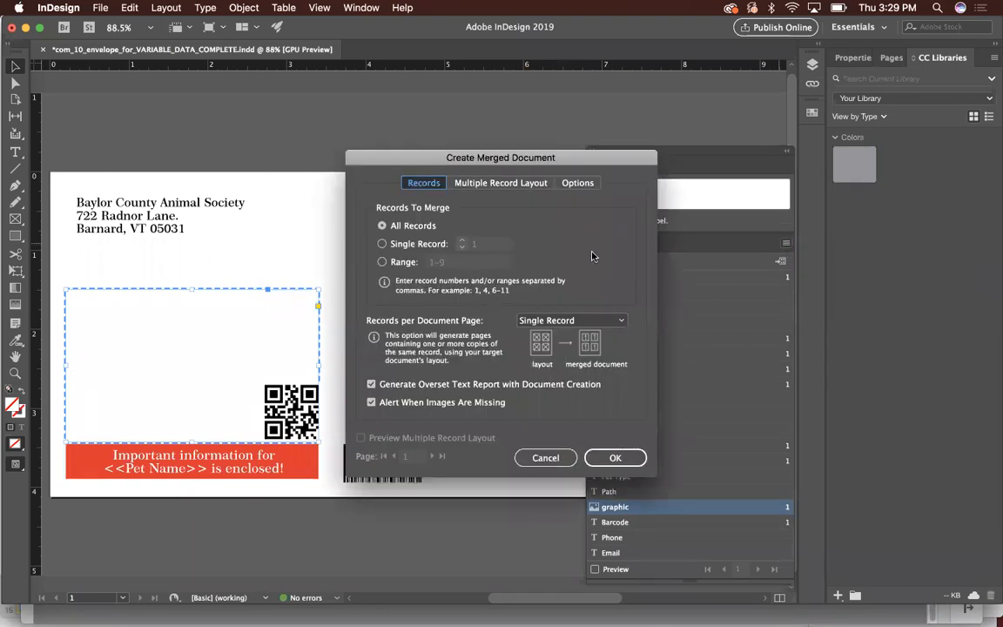
pyautogui.moveTo(511, 145); pyautogui.dragTo(603, 147)
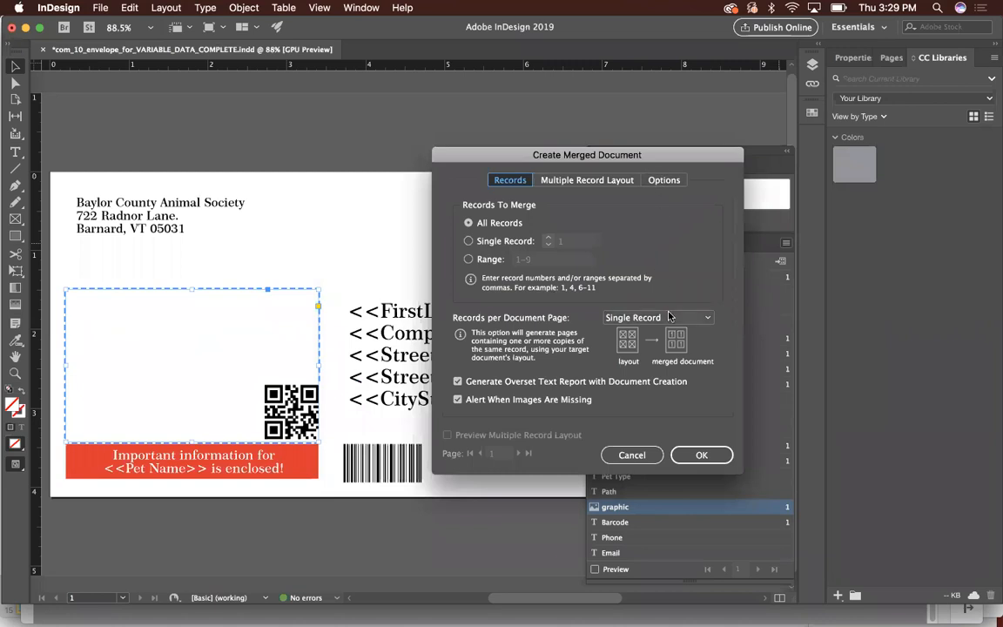
pyautogui.click(702, 456)
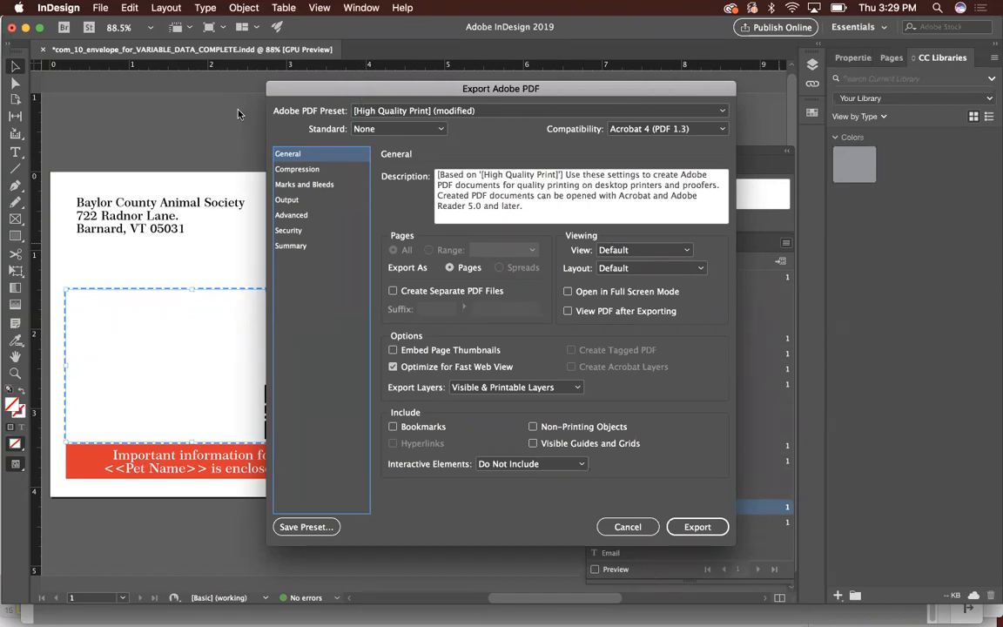
# - Examine the PDF/X standards available for the export, leave the standard at None and cancel the PDF export
pyautogui.click(413, 130)
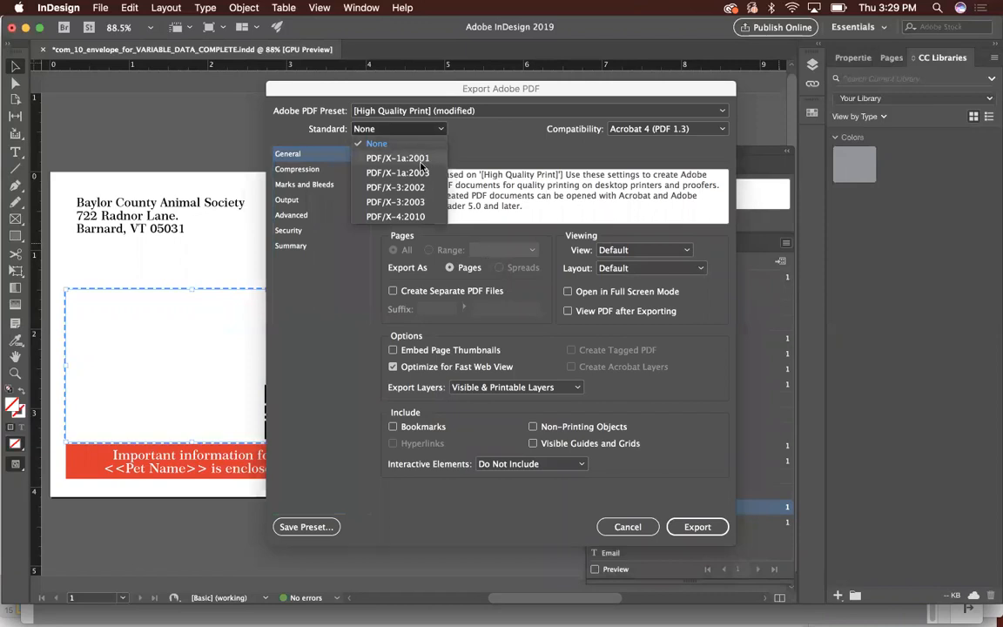
pyautogui.click(421, 164)
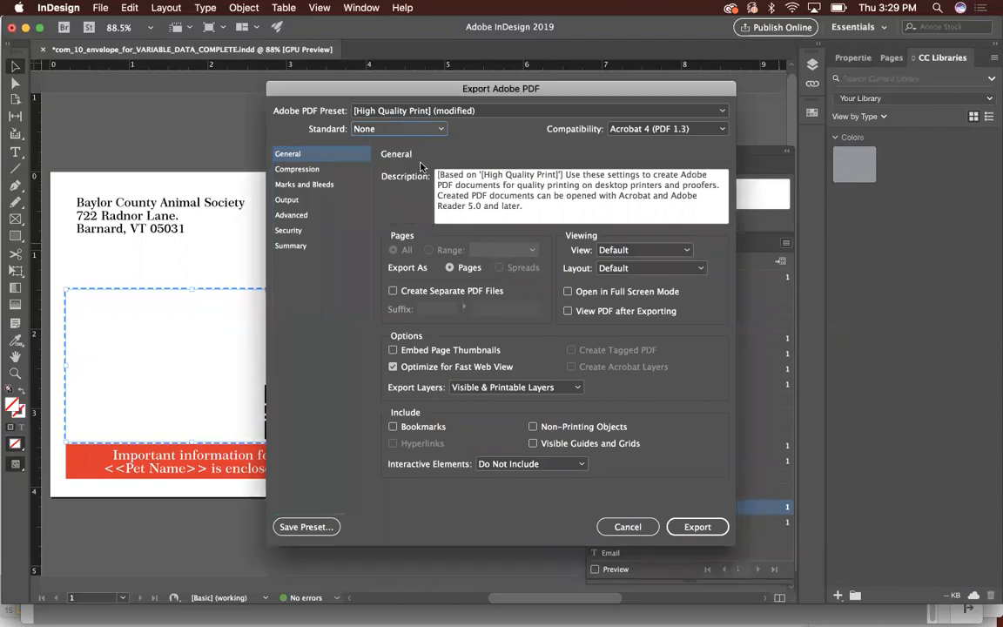
pyautogui.click(402, 131)
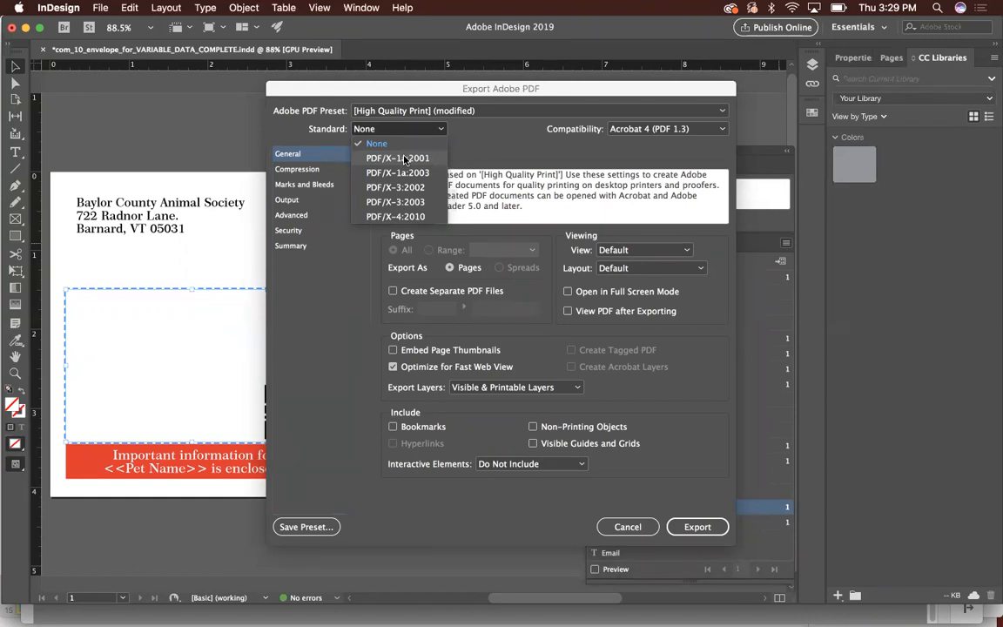
pyautogui.click(334, 338)
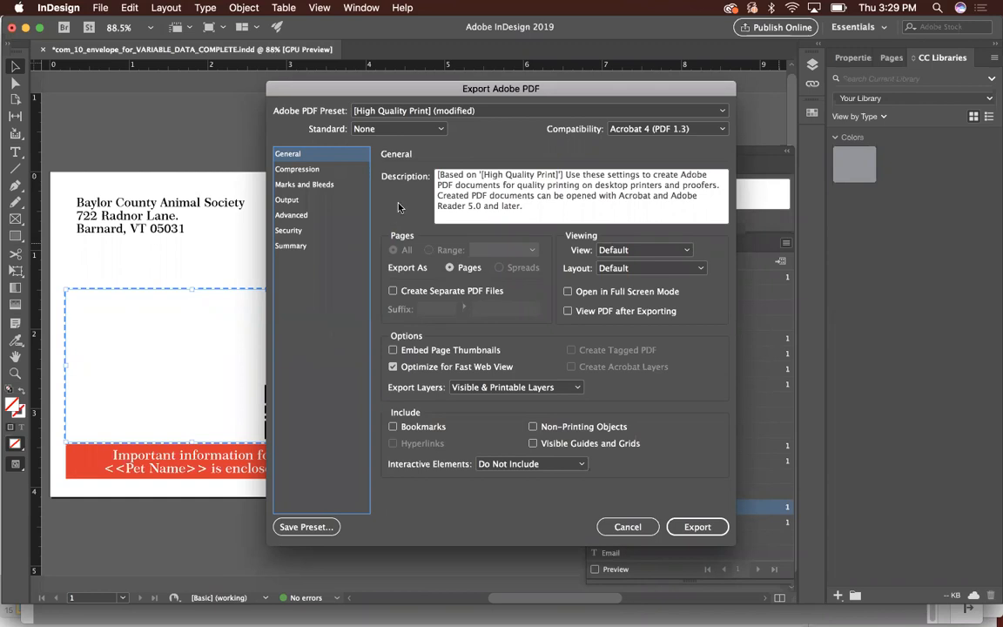
pyautogui.click(366, 128)
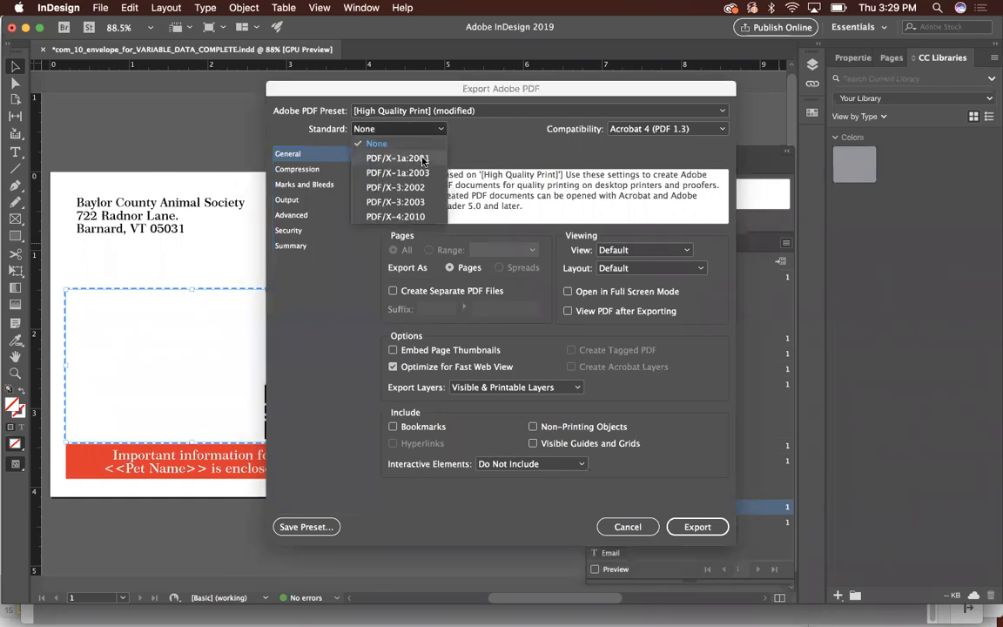
pyautogui.click(625, 528)
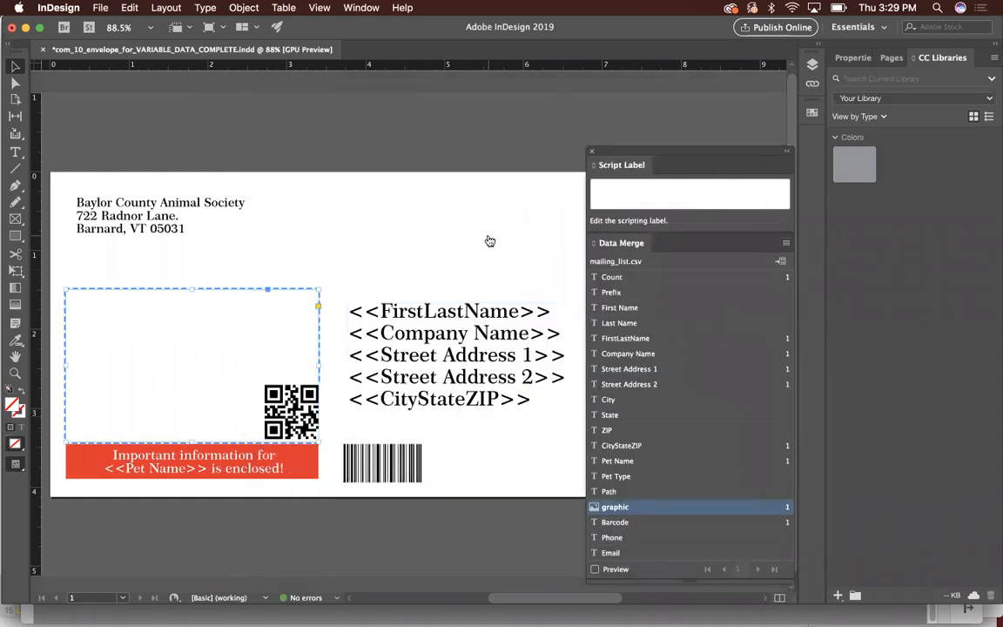
# - Switch from InDesign to zoom.us
pyautogui.press('super+Tab')
pyautogui.press('Tab')
pyautogui.press('Tab')
pyautogui.press('Tab')
pyautogui.press('Tab')
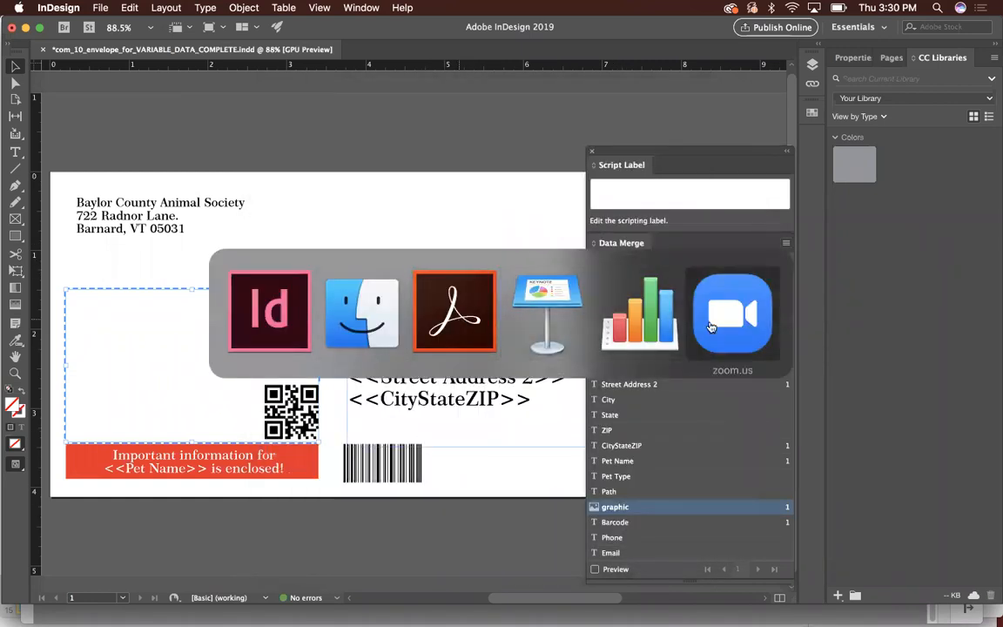